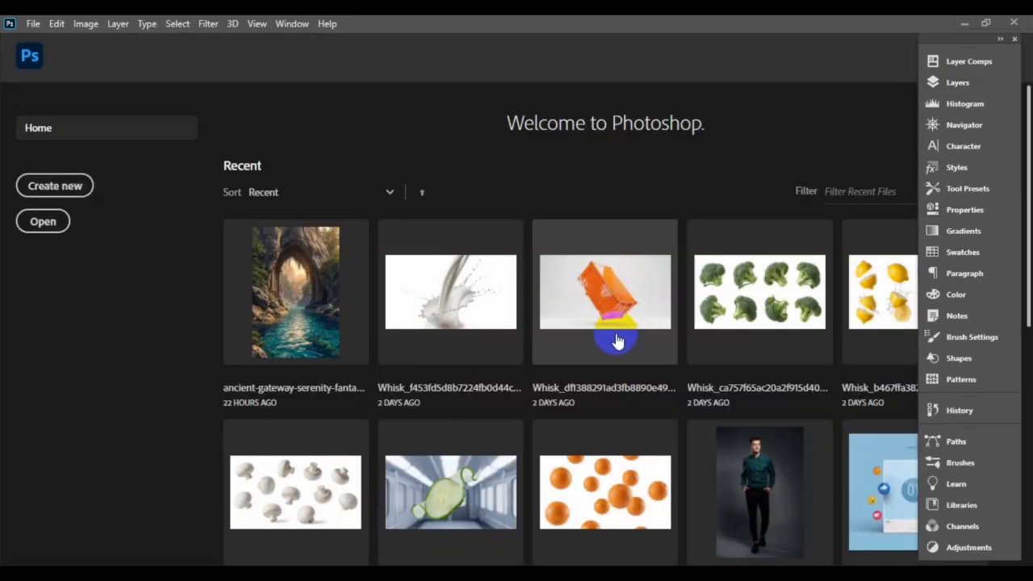
Step: Create a new landscape web document 1280 pixels wide and 720 pixels high at 72 pixels per inch, with an artboard
left_click(31, 24)
left_click(48, 39)
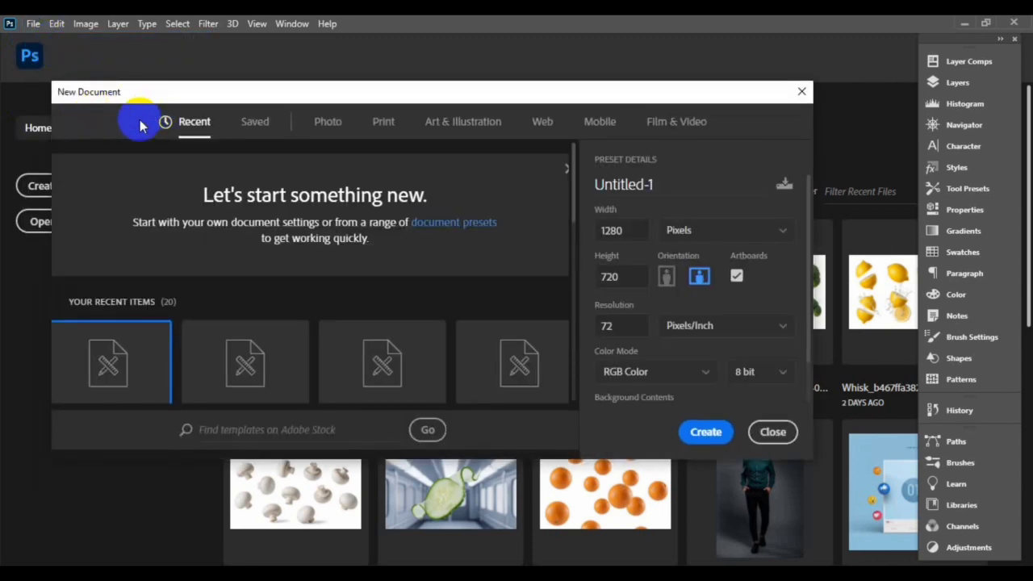
left_click(539, 131)
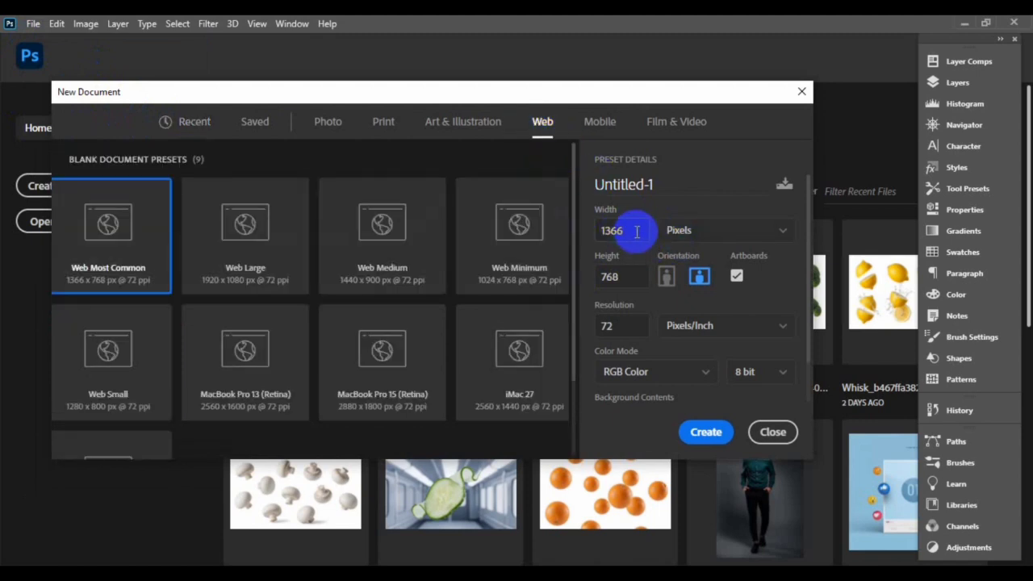
left_click_drag(636, 232, 600, 234)
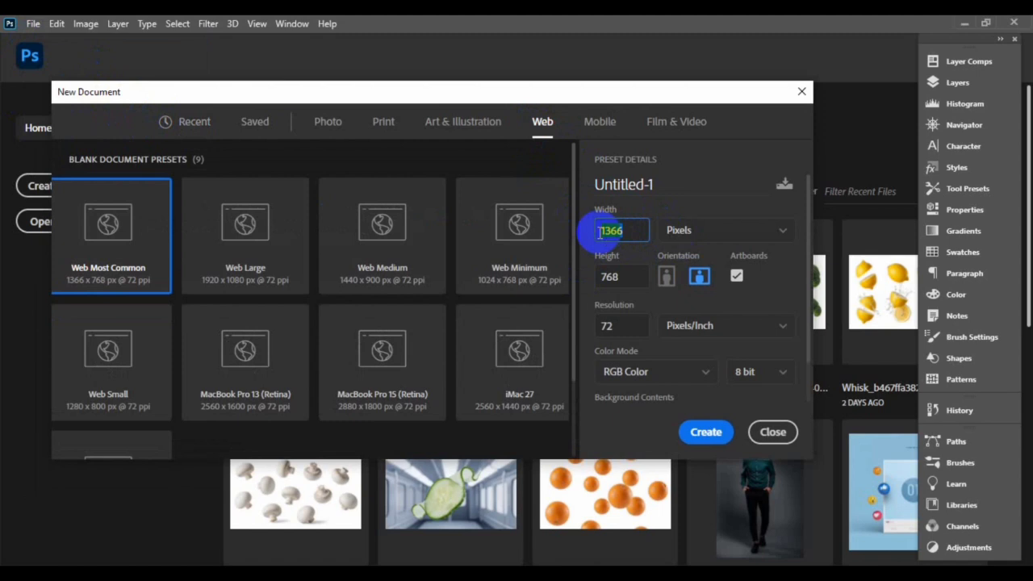
type("1280")
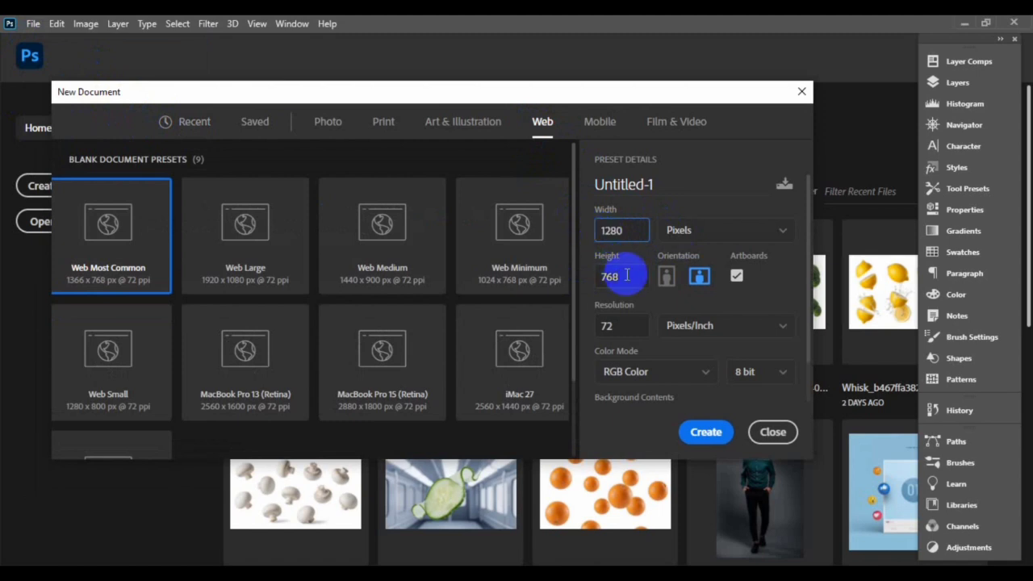
left_click_drag(629, 276, 590, 278)
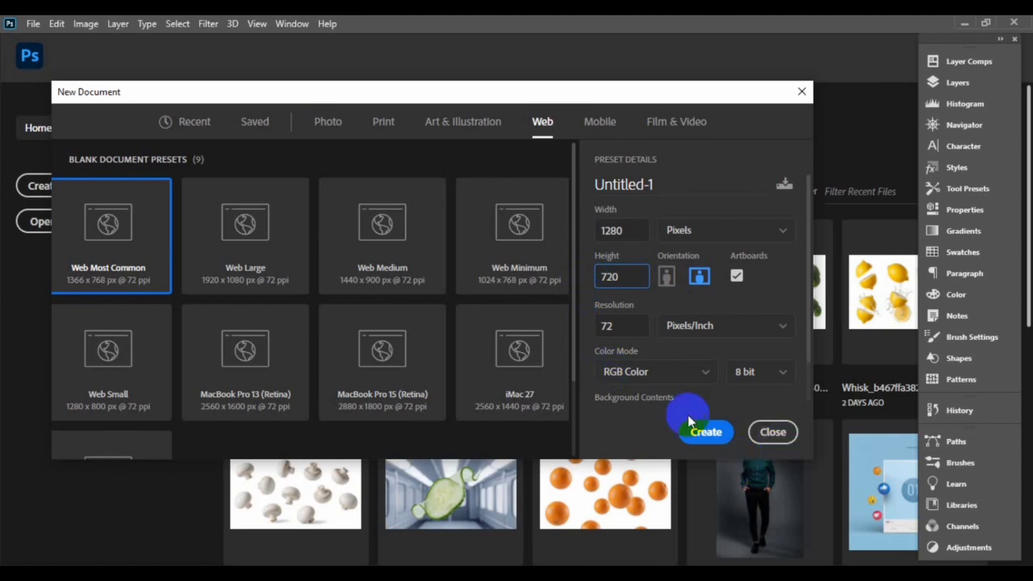
left_click(703, 434)
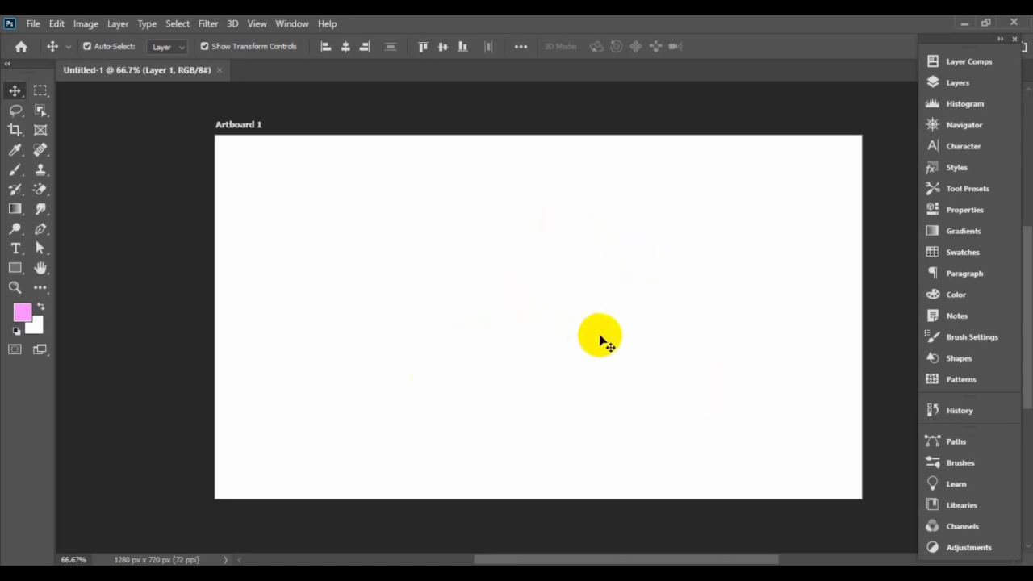
Step: Place the close-up portrait of the smiling man pointing left as an embedded image on the artboard and commit its placement
left_click(150, 258)
left_click(32, 26)
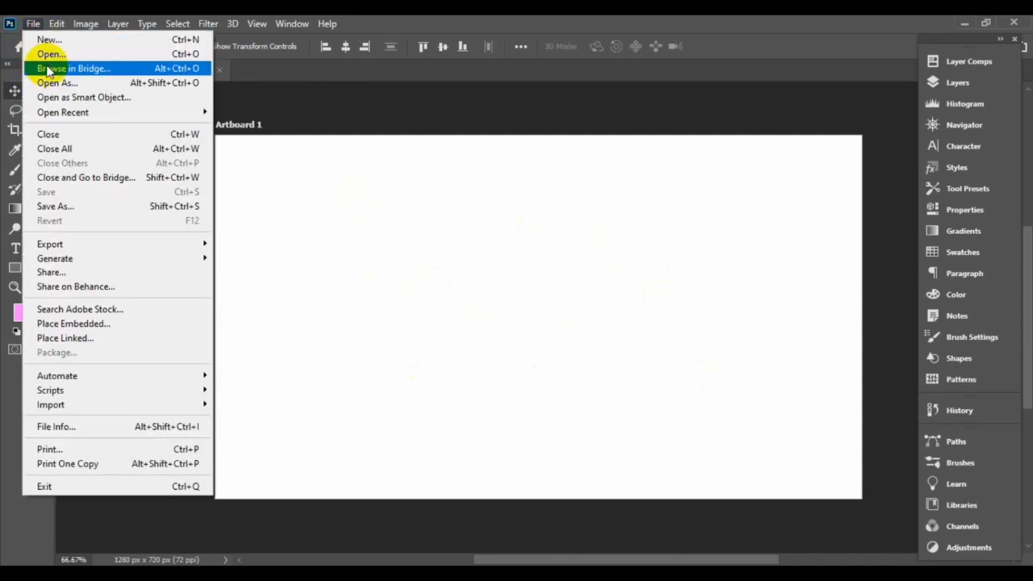
left_click(90, 323)
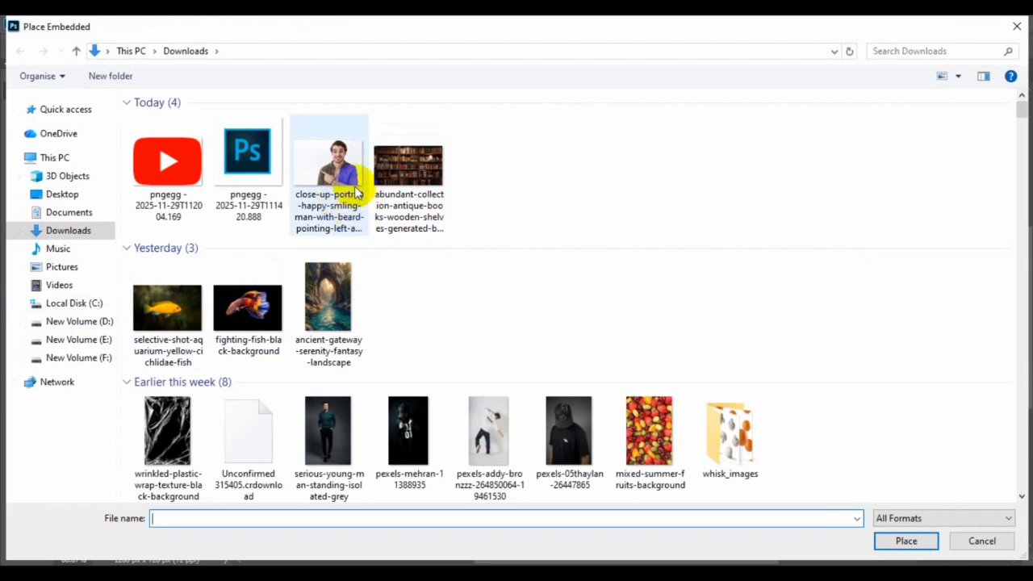
left_click(336, 168)
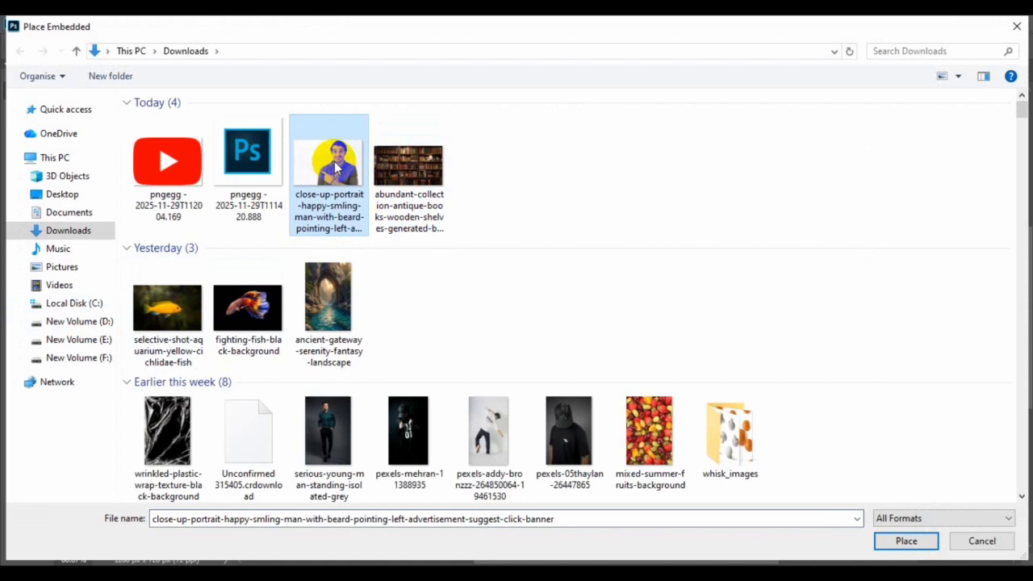
left_click(913, 542)
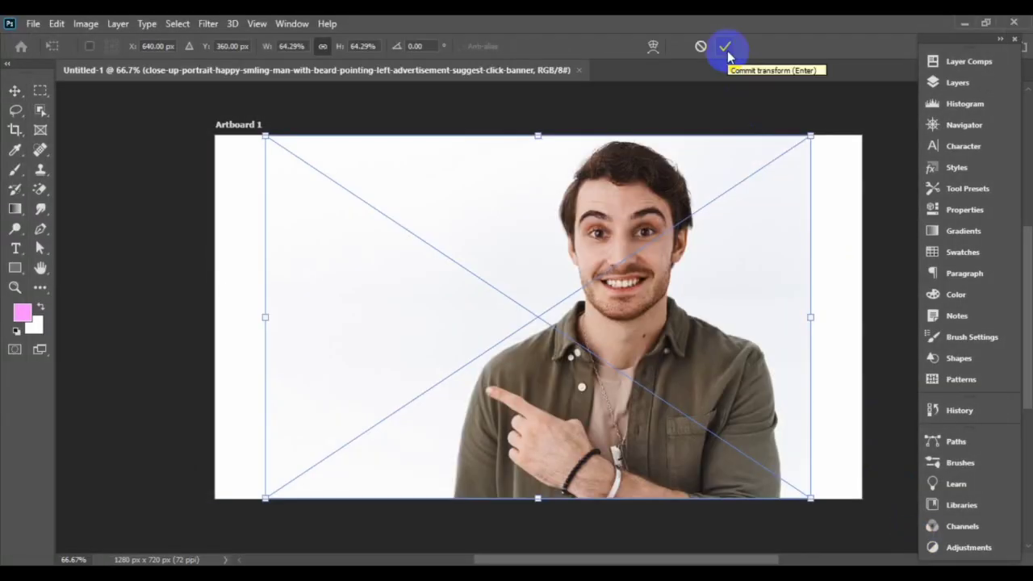
left_click(725, 47)
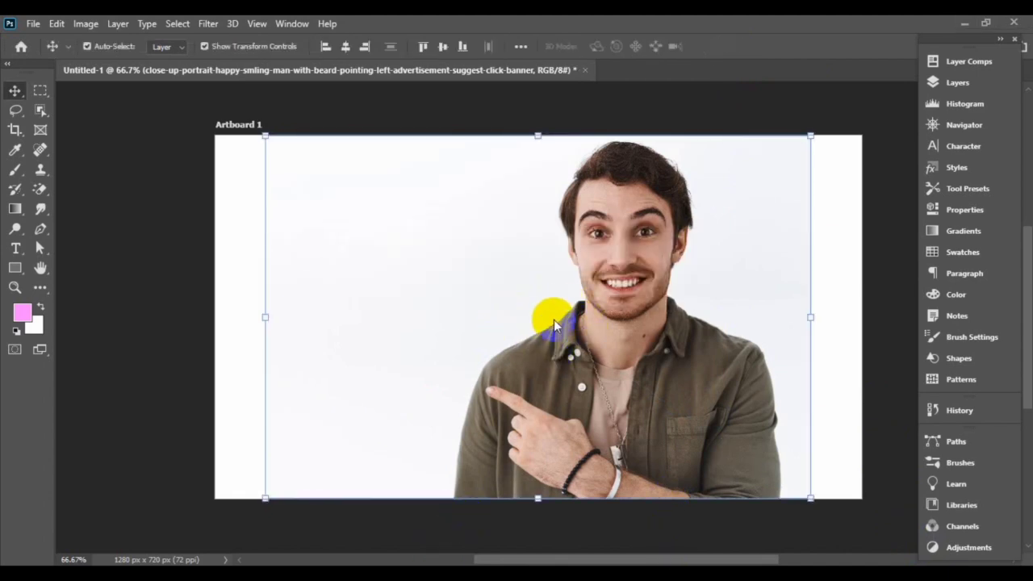
left_click(531, 339)
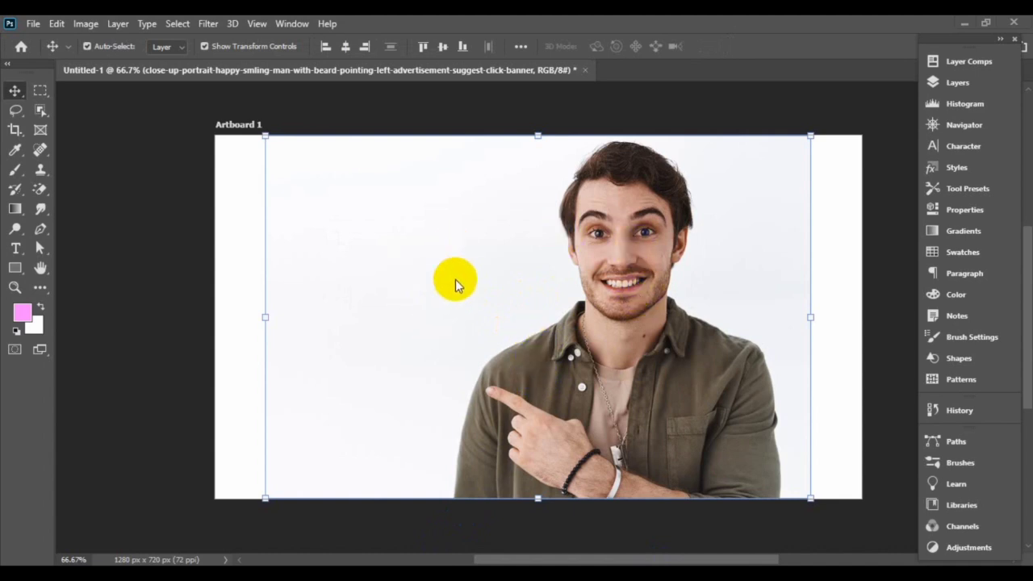
Step: Add a near-black solid color fill layer (#050303) and move it beneath the portrait layer
left_click(954, 86)
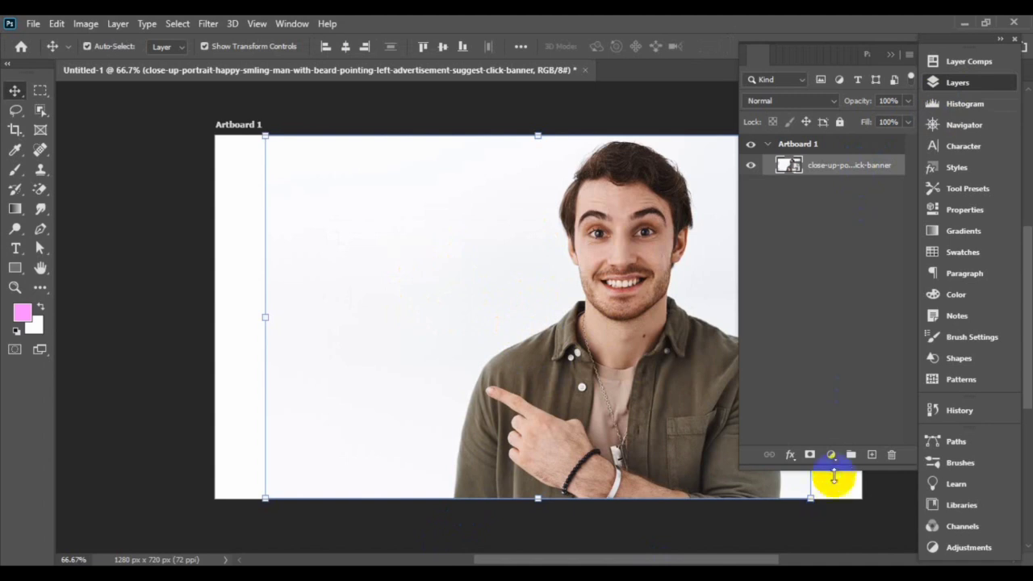
left_click(831, 454)
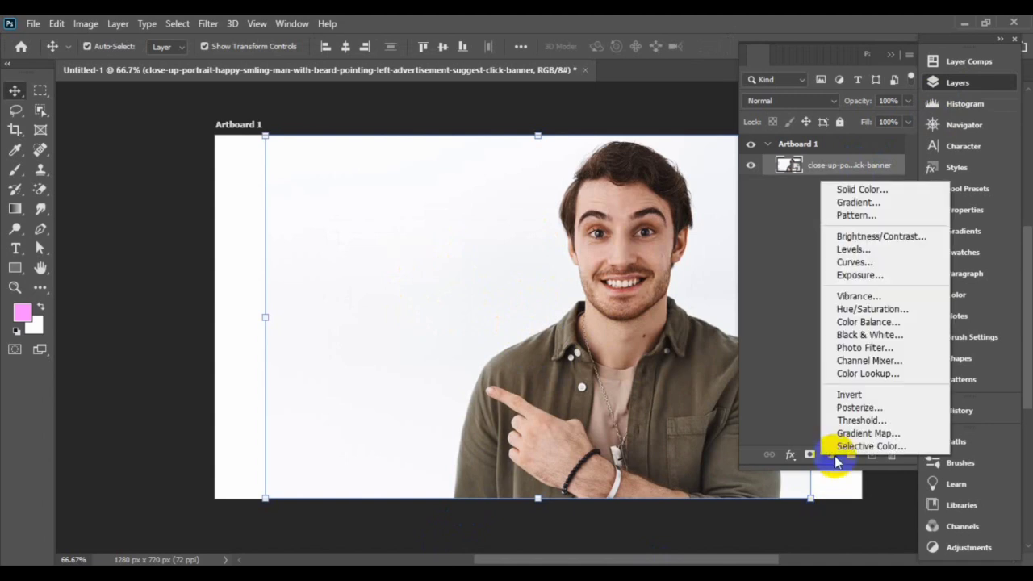
left_click(849, 191)
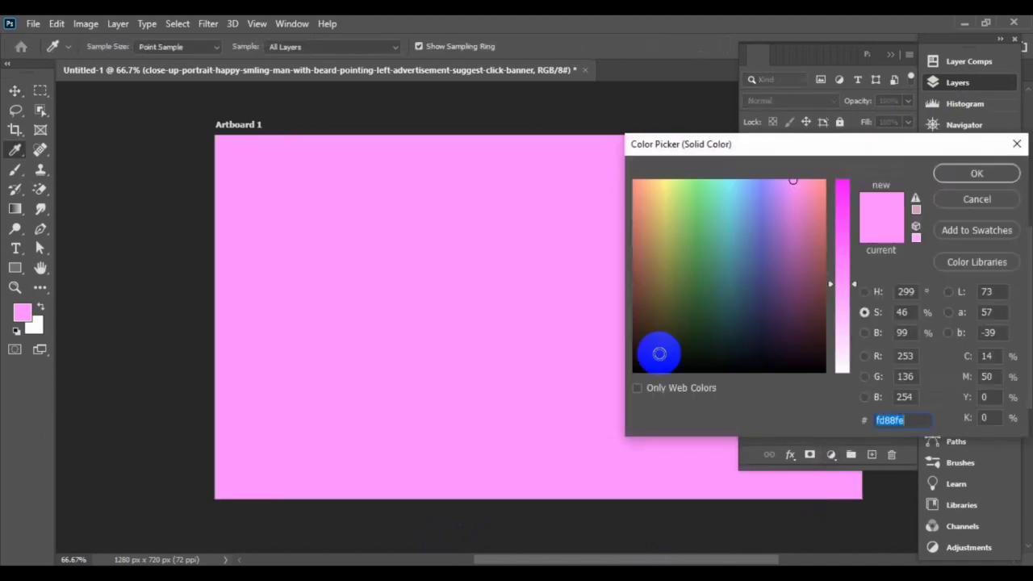
left_click(637, 368)
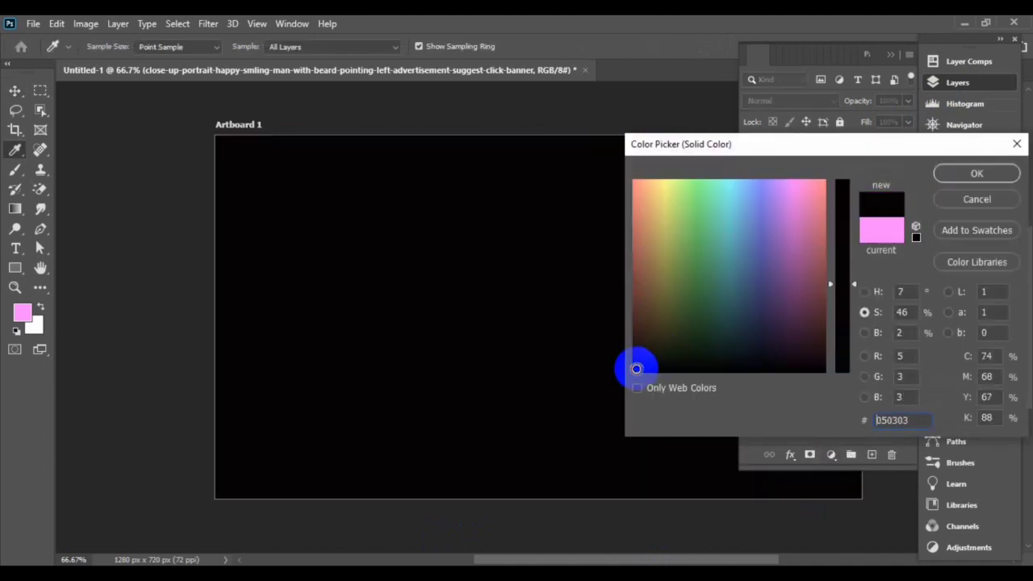
left_click(952, 175)
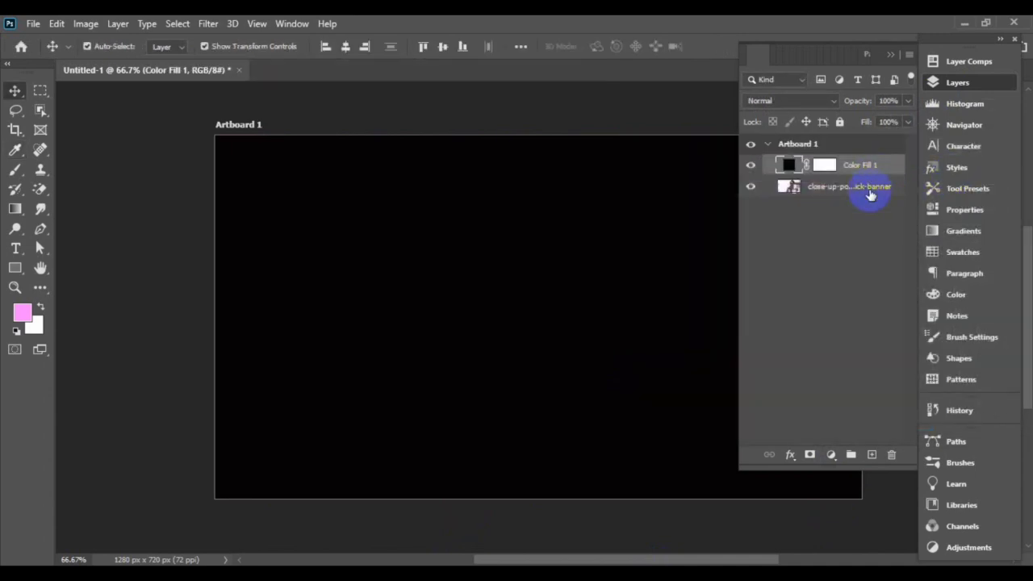
left_click_drag(869, 174, 874, 199)
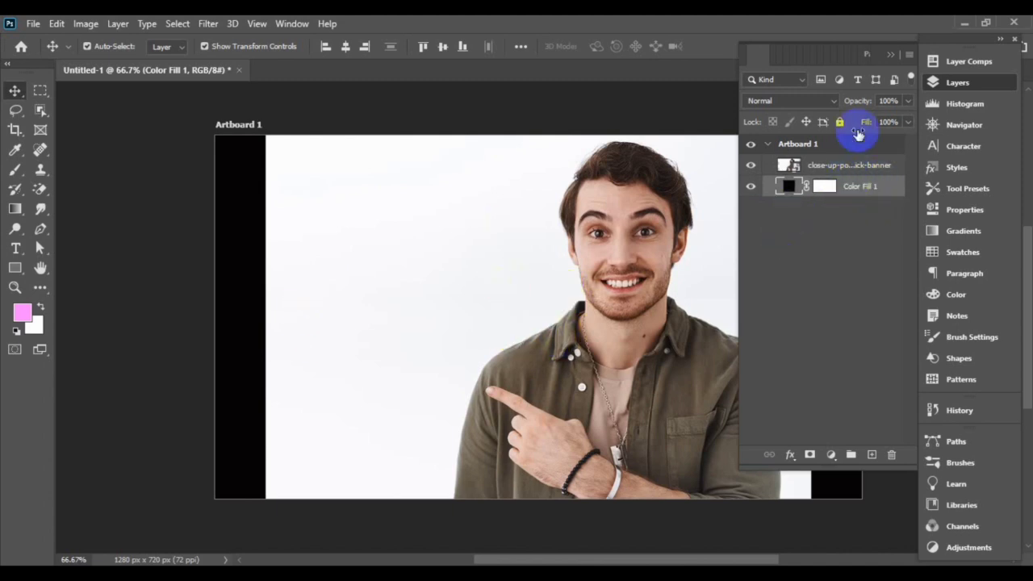
left_click(889, 55)
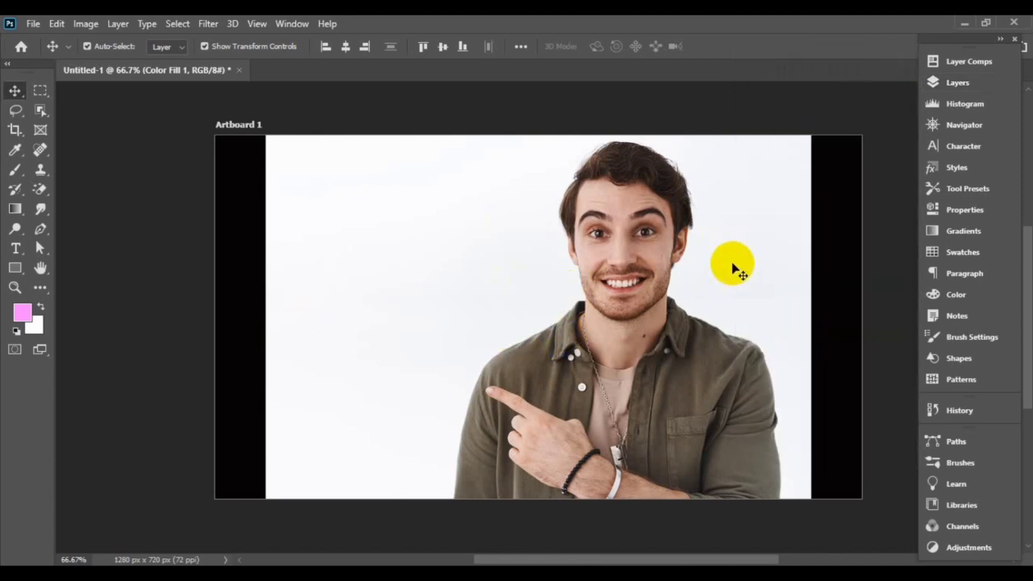
Step: Convert the embedded portrait smart object into a regular pixel layer
left_click(960, 84)
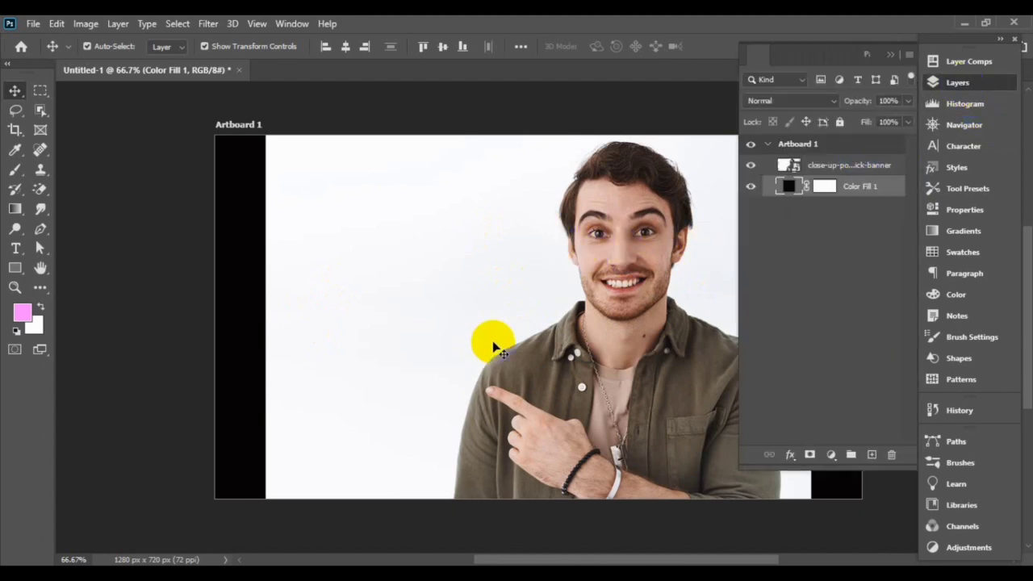
left_click(831, 167)
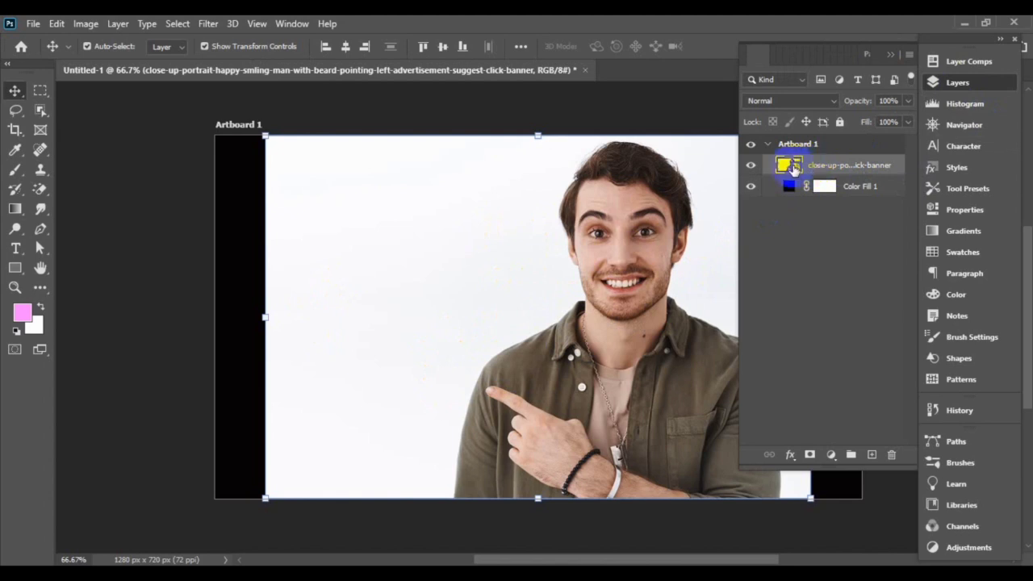
right_click(836, 170)
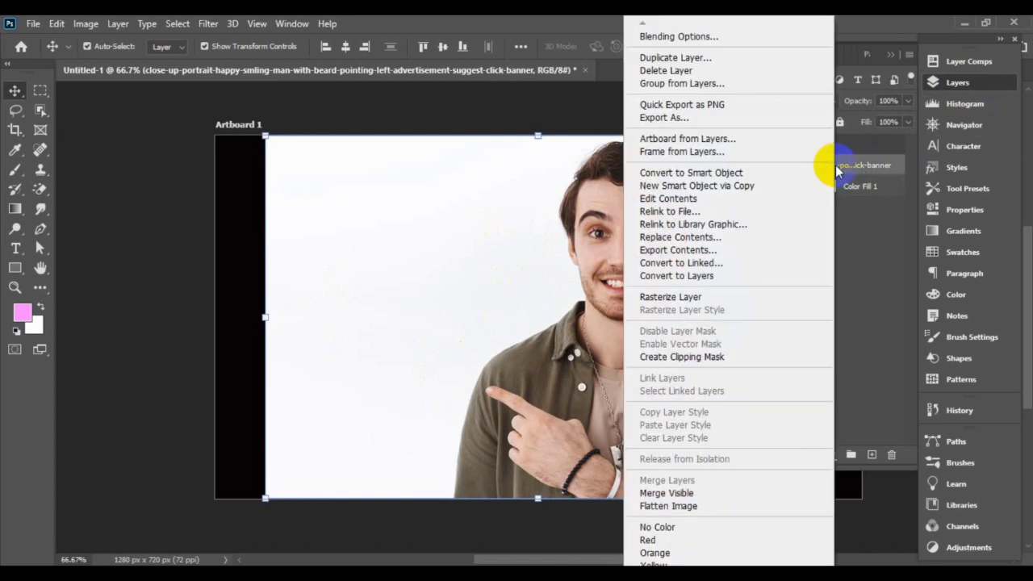
left_click(698, 281)
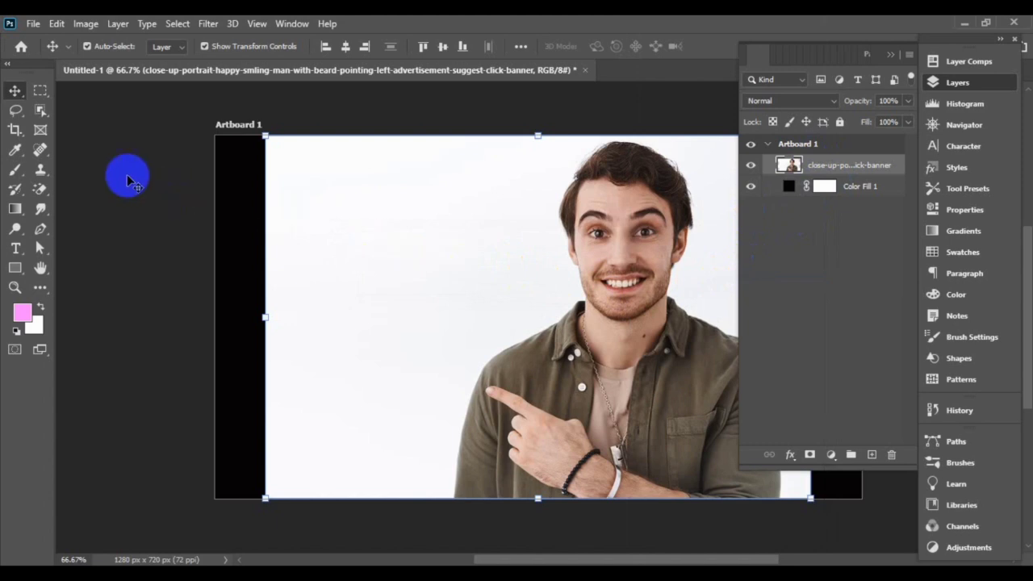
left_click(890, 54)
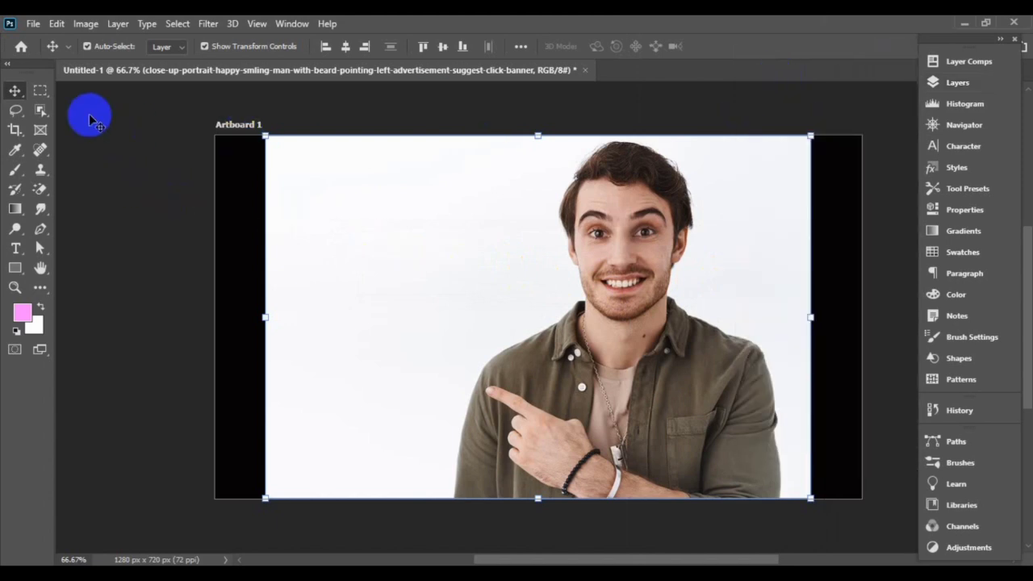
Step: Select the man in the portrait with the Object Selection tool in Lasso mode by outlining his whole figure
left_click(43, 111)
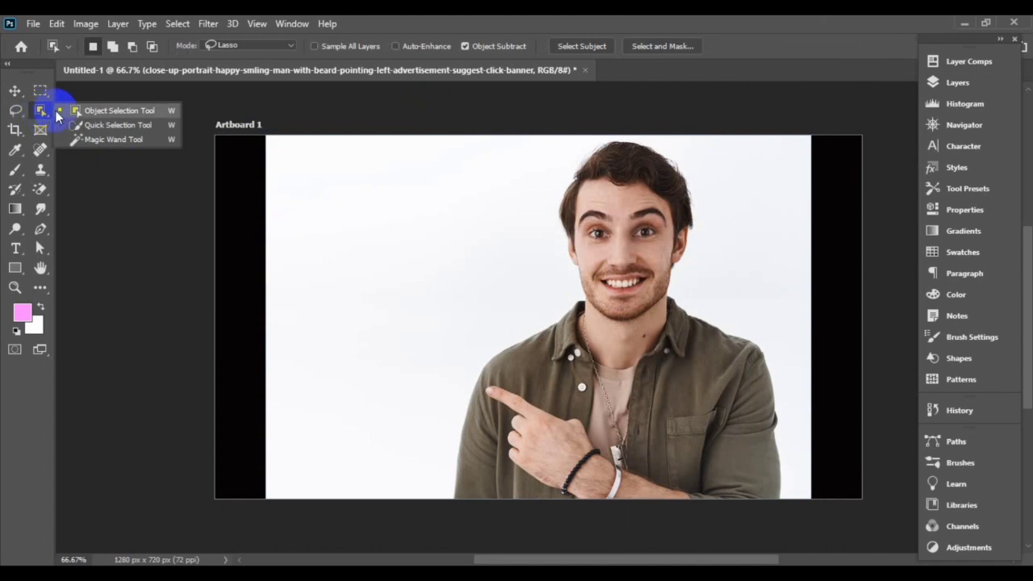
left_click(128, 111)
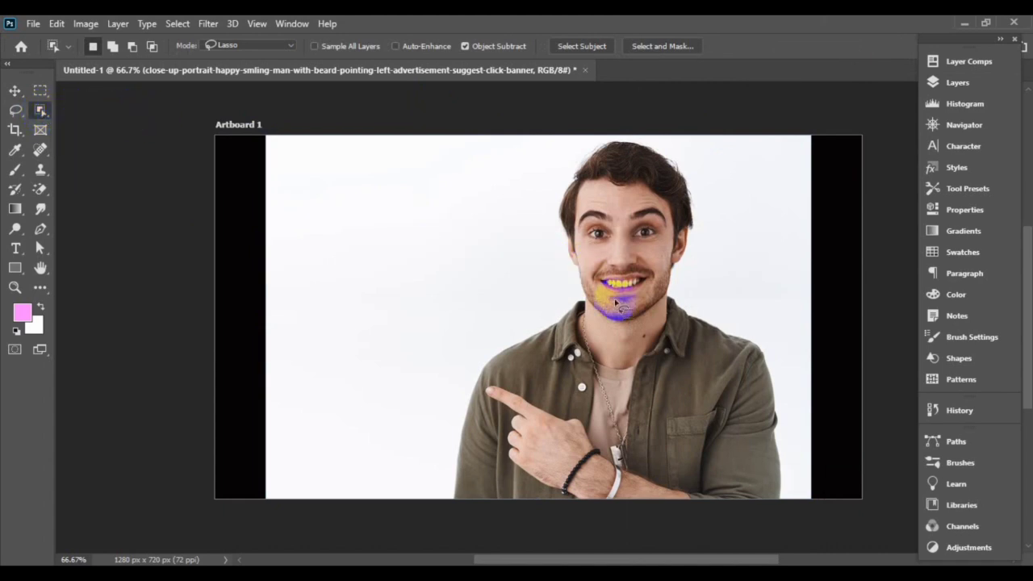
mouse_move(788, 506)
left_mouse_down()
mouse_move(783, 403)
mouse_move(697, 304)
mouse_move(703, 236)
mouse_move(645, 140)
mouse_move(451, 429)
mouse_move(527, 517)
mouse_move(786, 508)
left_mouse_up()
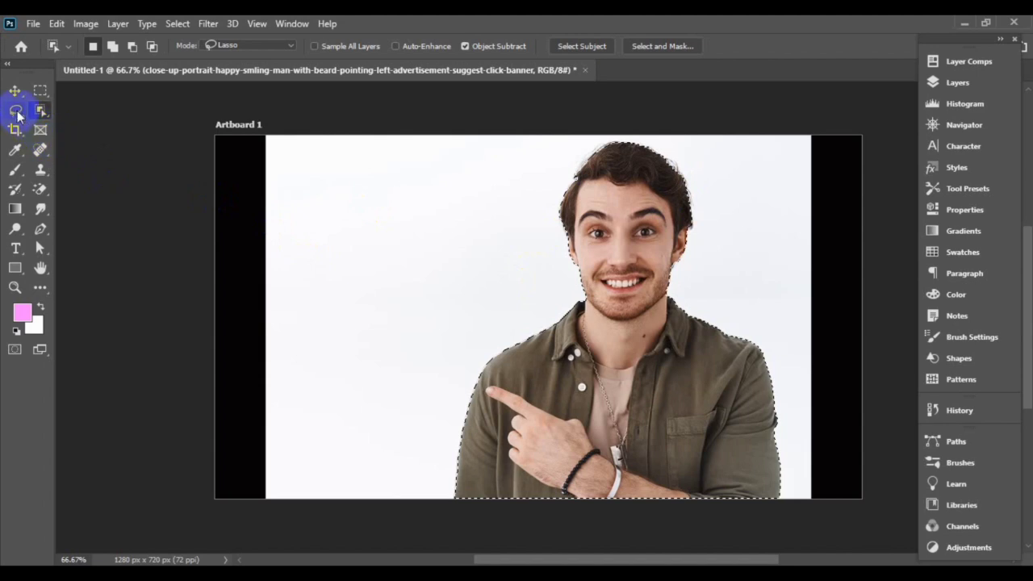
Step: Extend the selection with the Lasso tool, adding a loose margin around the man's hair and ear
left_click(16, 111)
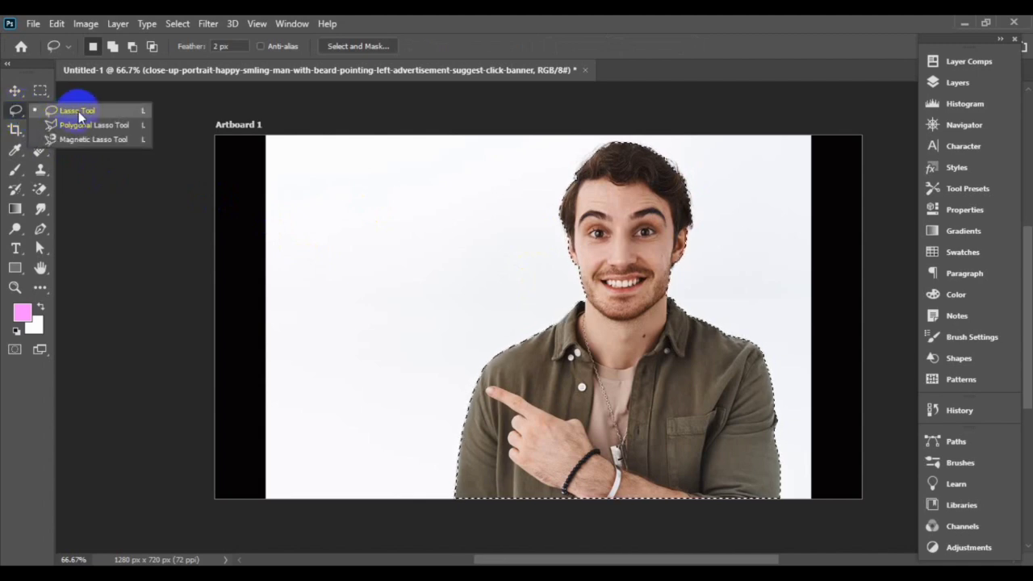
left_click(91, 110)
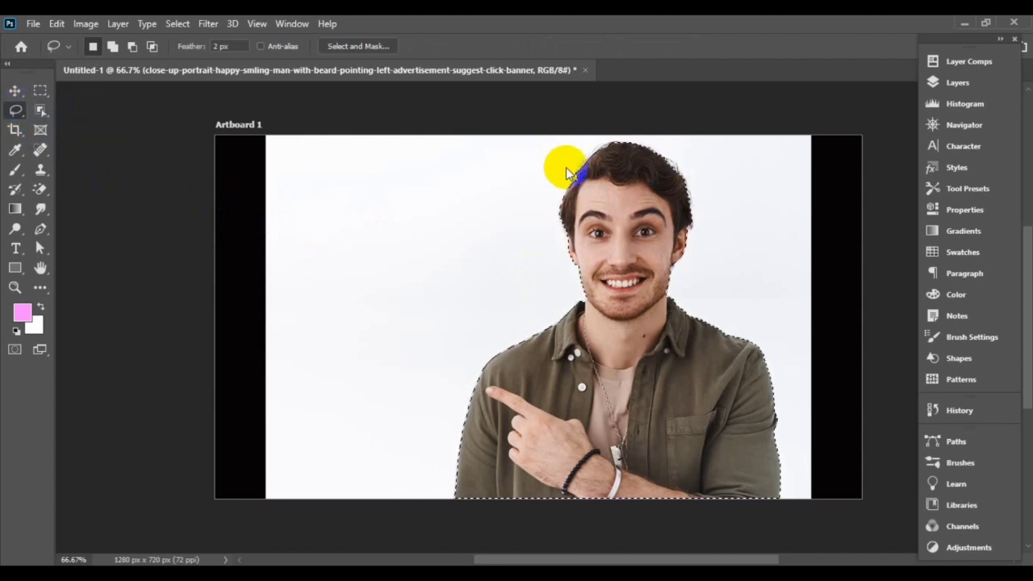
mouse_move(698, 257)
left_mouse_down()
mouse_move(691, 247)
mouse_move(679, 266)
mouse_move(689, 216)
mouse_move(680, 154)
mouse_move(643, 137)
mouse_move(602, 137)
mouse_move(569, 164)
mouse_move(554, 201)
mouse_move(560, 232)
mouse_move(678, 260)
left_mouse_up()
key("shift")
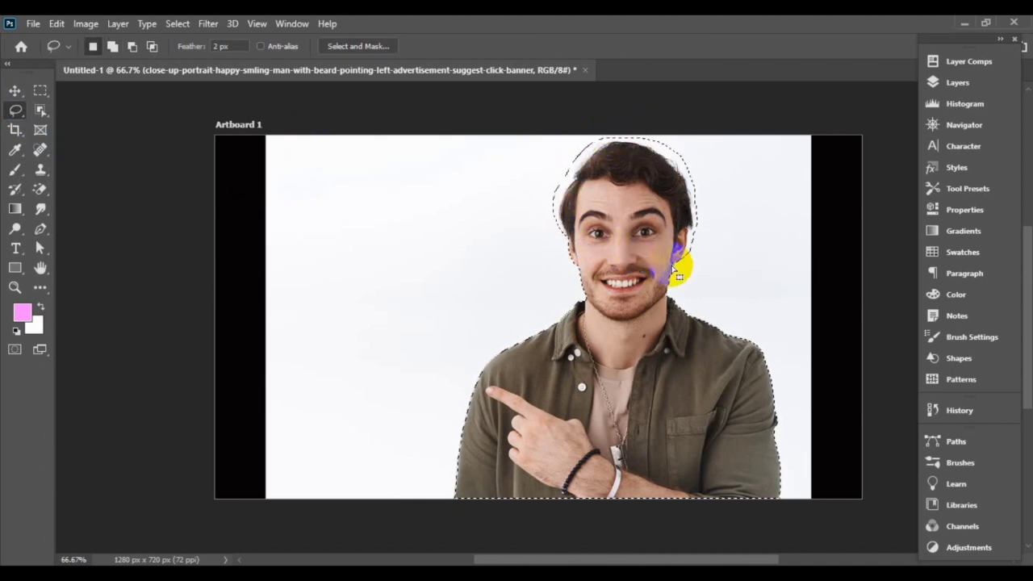
Step: Refine the hair edges around the man's head in Select and Mask and apply the result to cut out the background
left_click(355, 46)
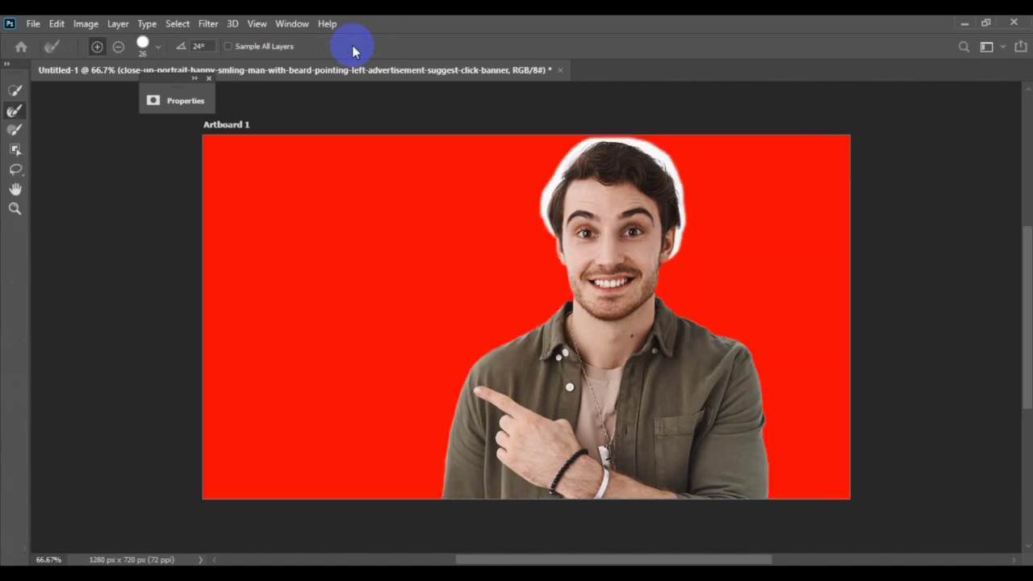
mouse_move(568, 253)
left_mouse_down()
mouse_move(576, 190)
mouse_move(550, 214)
mouse_move(564, 188)
mouse_move(559, 214)
mouse_move(641, 226)
mouse_move(668, 178)
mouse_move(619, 166)
mouse_move(634, 185)
mouse_move(579, 193)
mouse_move(588, 192)
mouse_move(554, 218)
mouse_move(551, 236)
mouse_move(543, 203)
mouse_move(561, 170)
mouse_move(586, 145)
mouse_move(635, 142)
left_mouse_up()
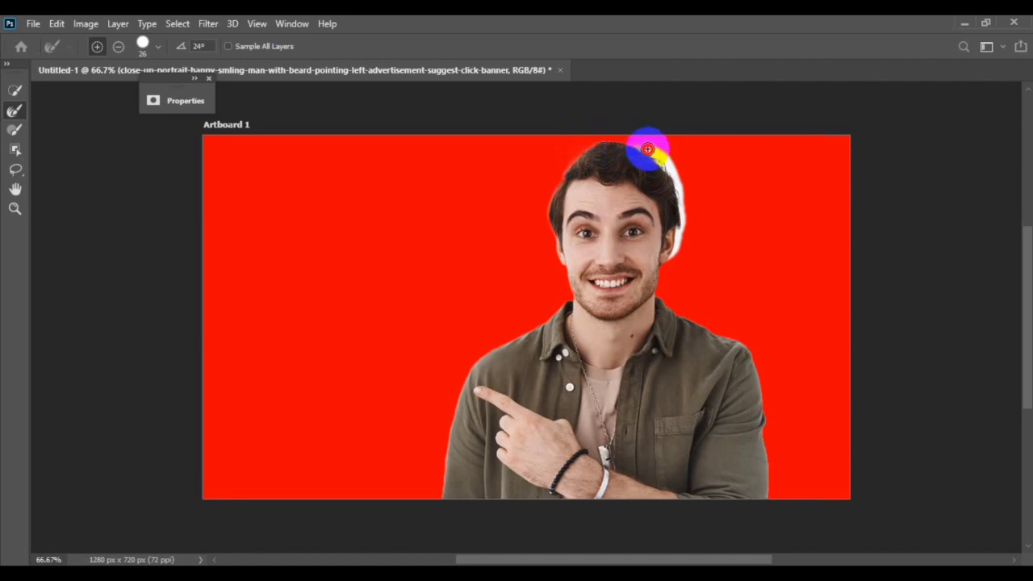
mouse_move(652, 151)
left_mouse_down()
mouse_move(664, 179)
mouse_move(671, 157)
mouse_move(676, 247)
mouse_move(682, 225)
mouse_move(653, 154)
left_mouse_up()
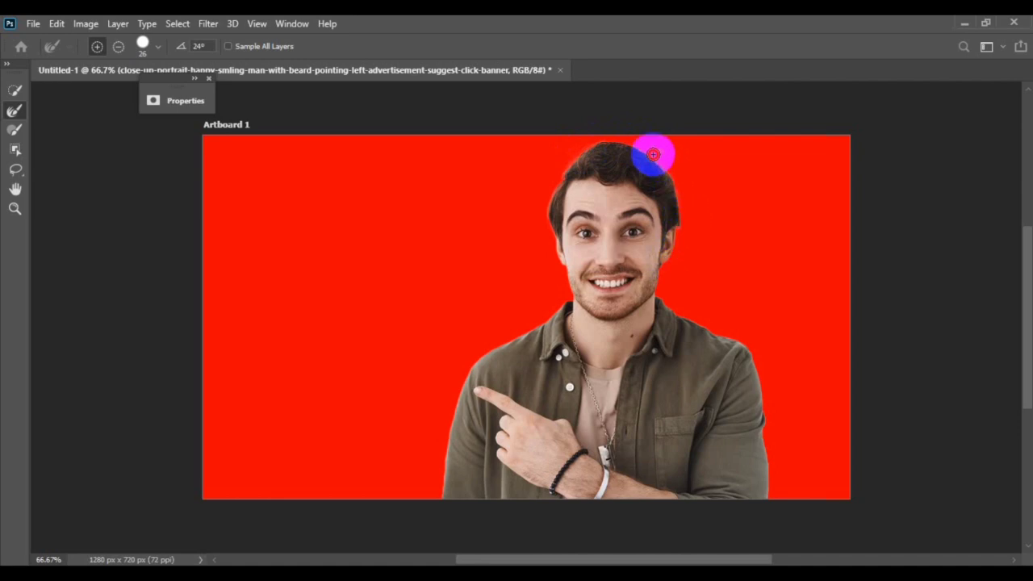
left_click(184, 100)
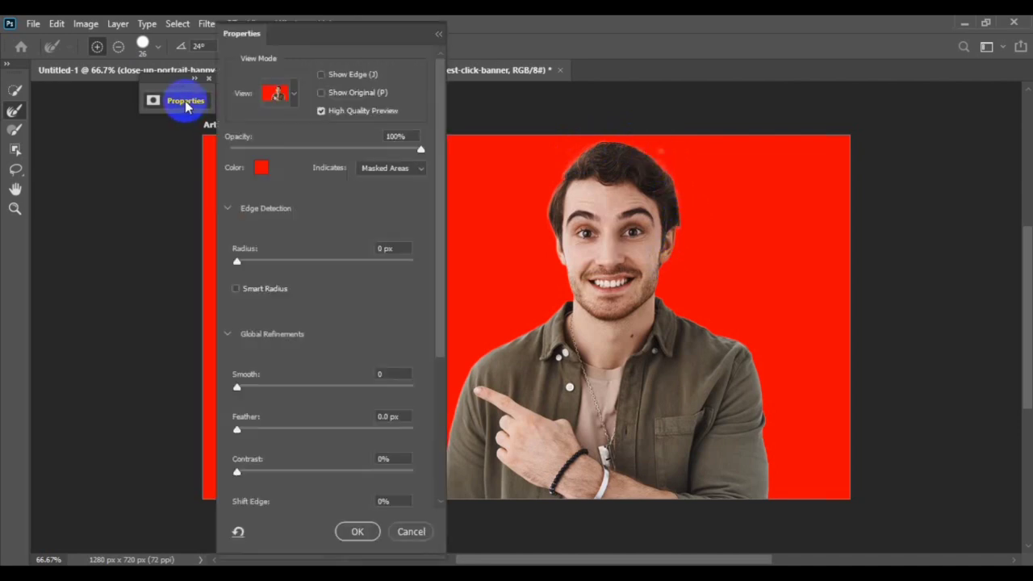
left_click(361, 532)
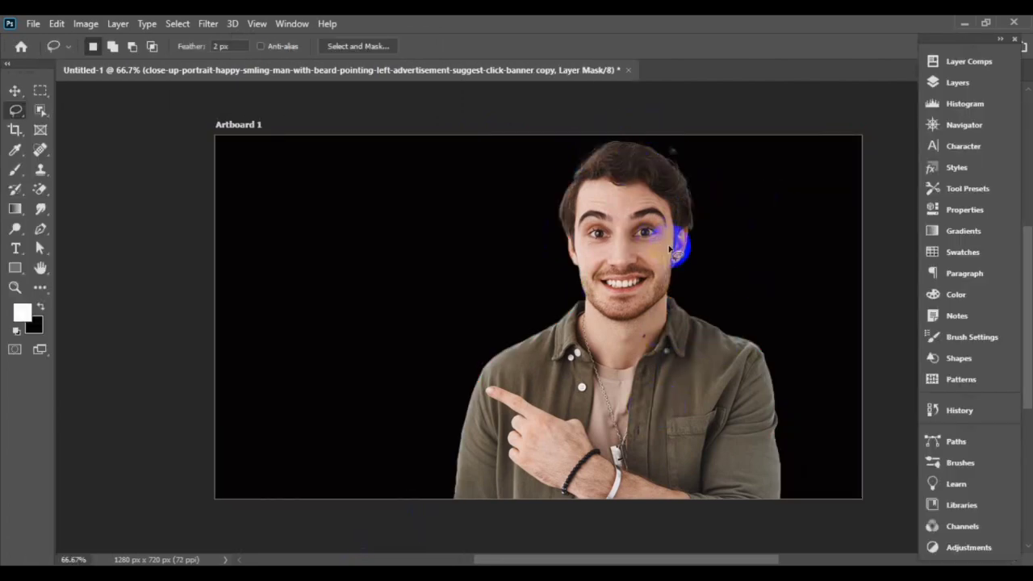
Step: Move the cut-out man right and slightly down so he stands close to the artboard's right edge
left_click(15, 92)
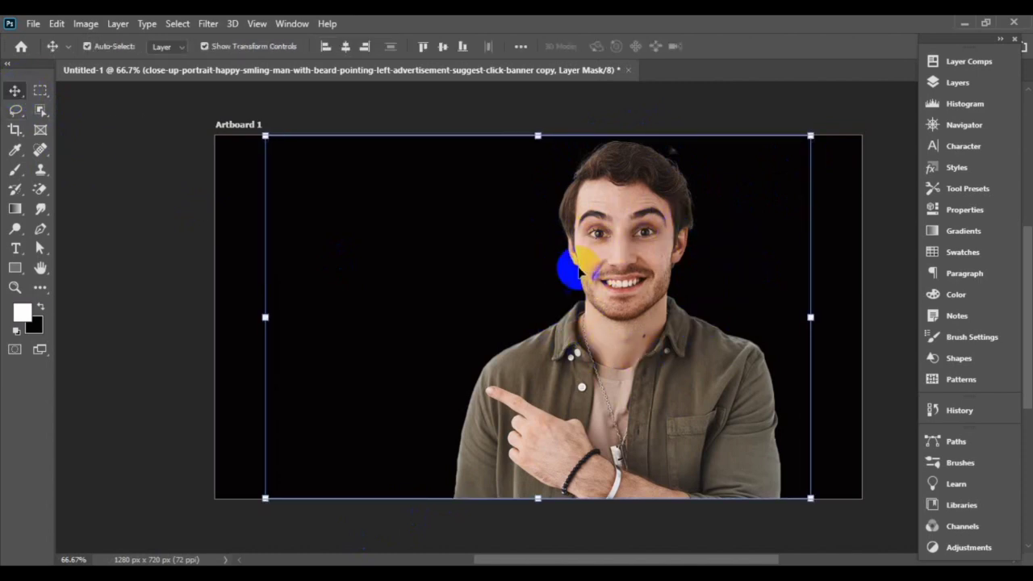
left_click_drag(611, 233, 685, 253)
Step: Paint black on the man's layer mask with a soft 107 px brush to hide the stray spot beside his hair
scroll(749, 194, "up", 3)
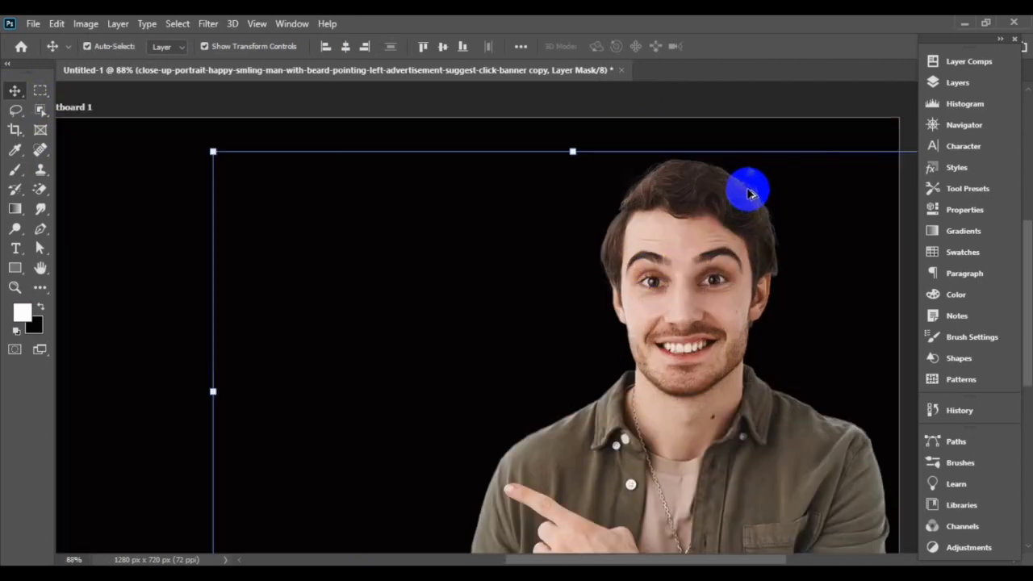
scroll(749, 193, "up", 1)
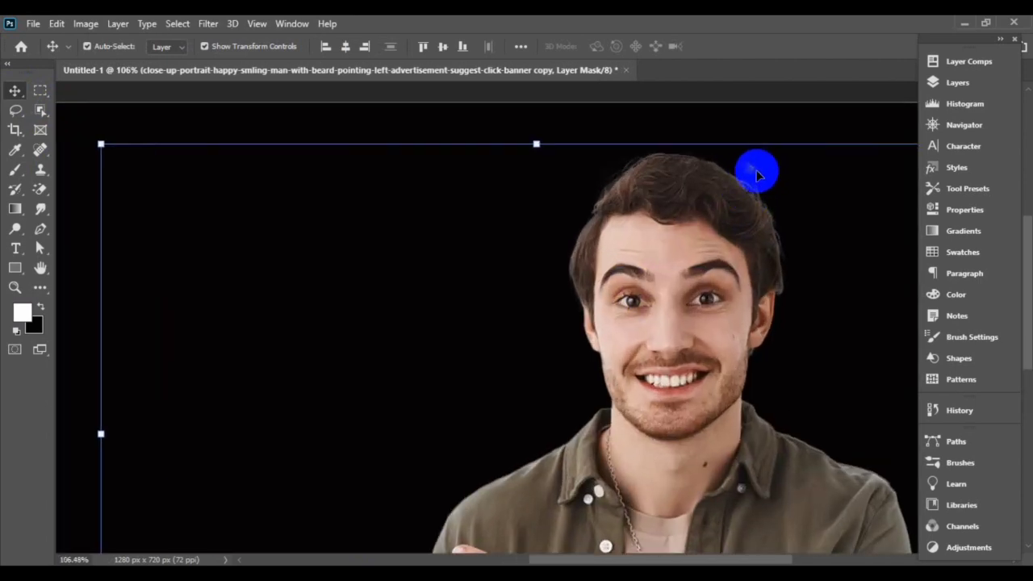
left_click(942, 82)
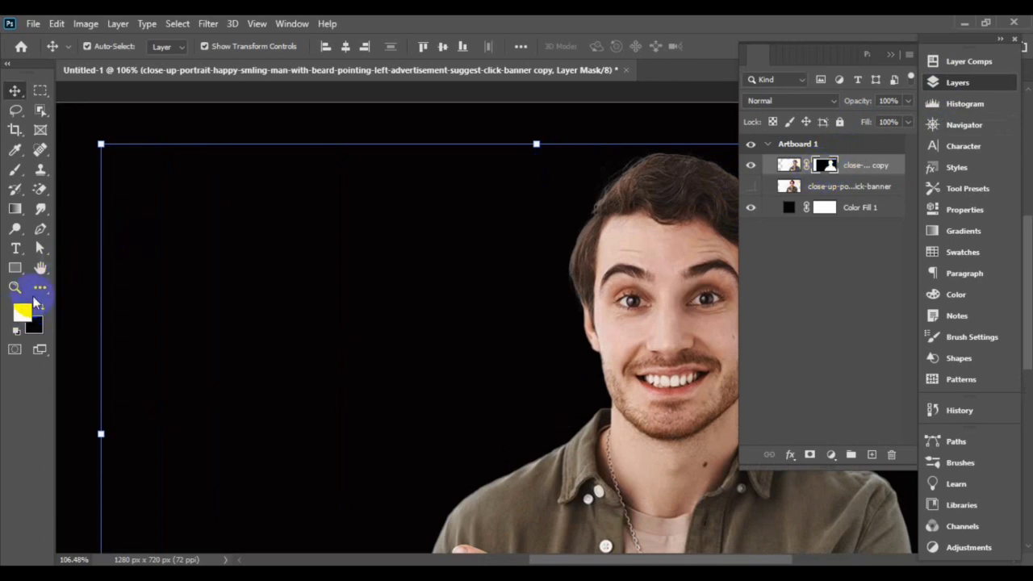
left_click(15, 169)
mouse_move(761, 156)
left_mouse_down()
mouse_move(784, 151)
mouse_move(807, 176)
left_mouse_up()
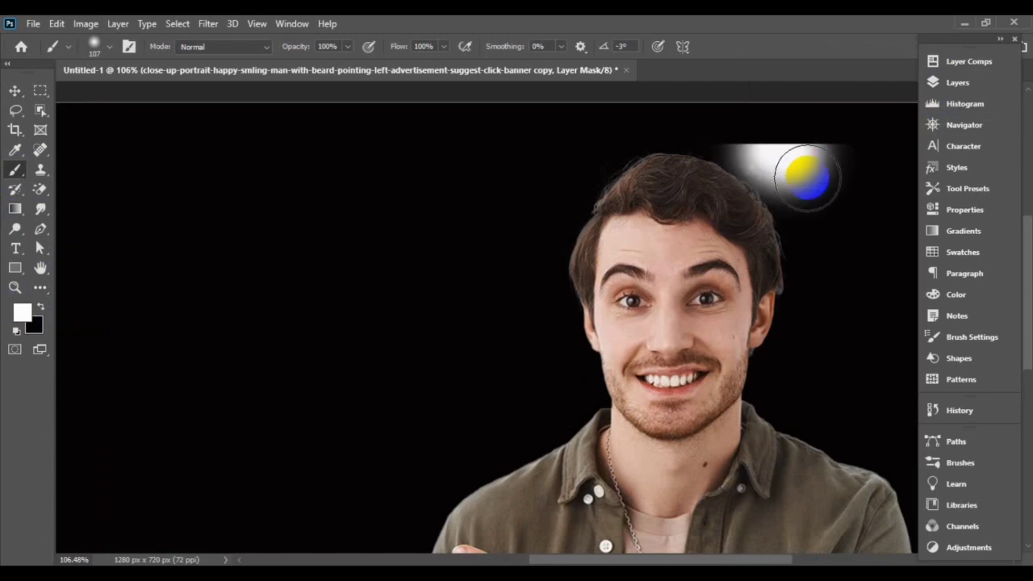
key("ctrl+z")
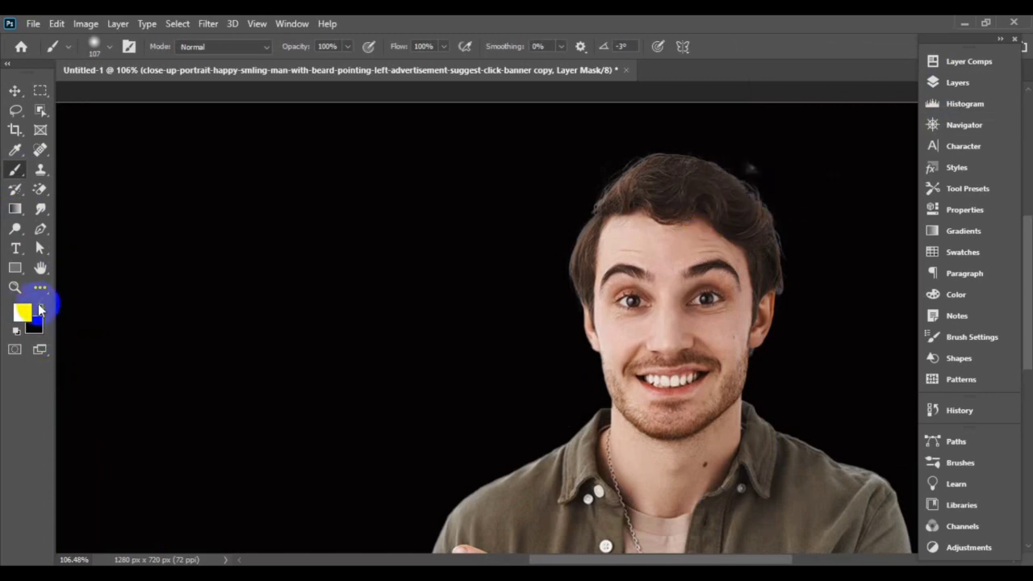
left_click(42, 308)
left_click_drag(772, 156, 792, 165)
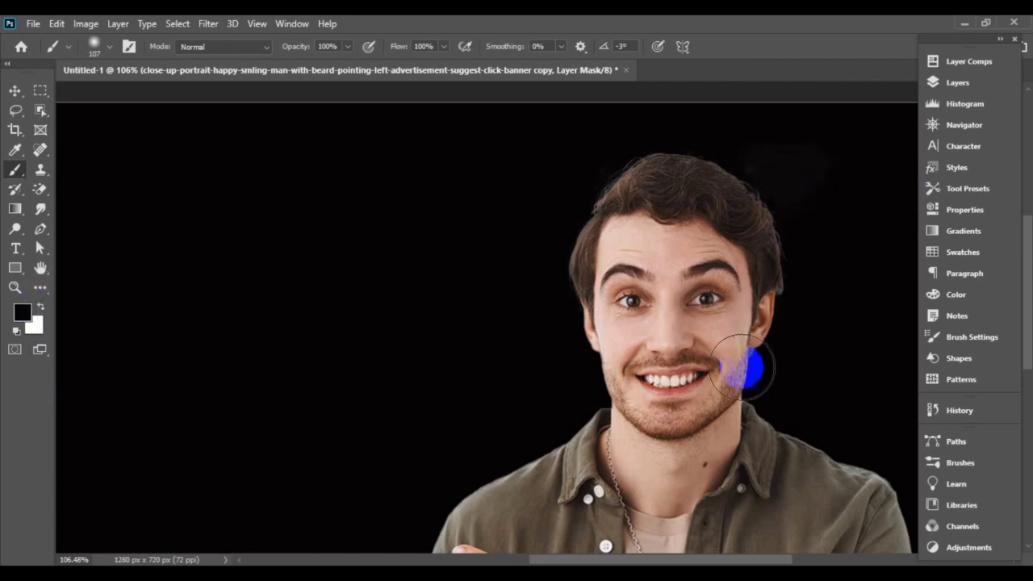
mouse_move(741, 367)
left_mouse_down()
mouse_move(706, 369)
mouse_move(700, 356)
left_mouse_up()
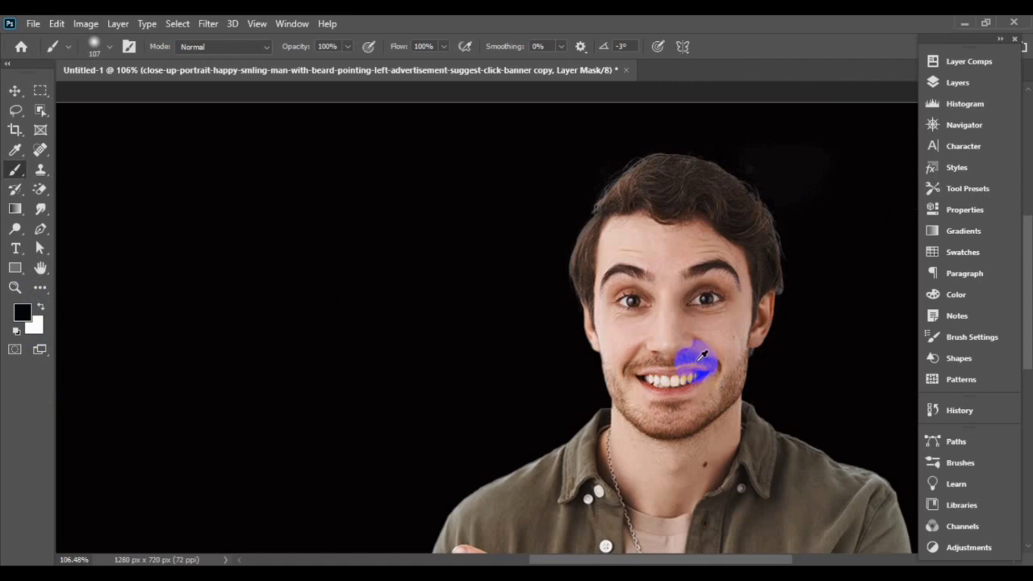
Step: Select the man's cut-out layer and open it in the Camera Raw Filter
scroll(702, 351, "up", 2)
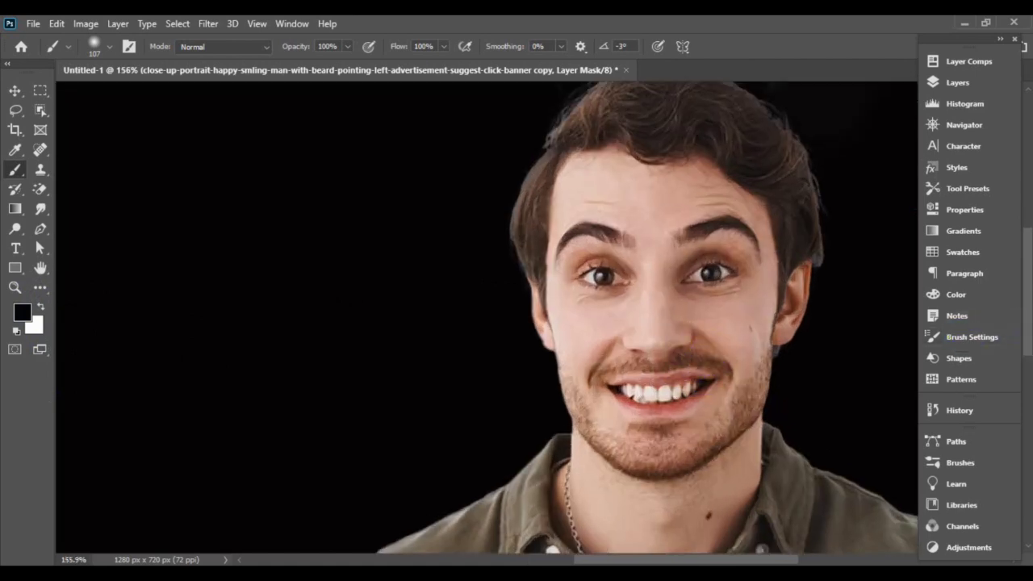
key("ctrl+minus")
key("ctrl+minus")
key("ctrl+minus")
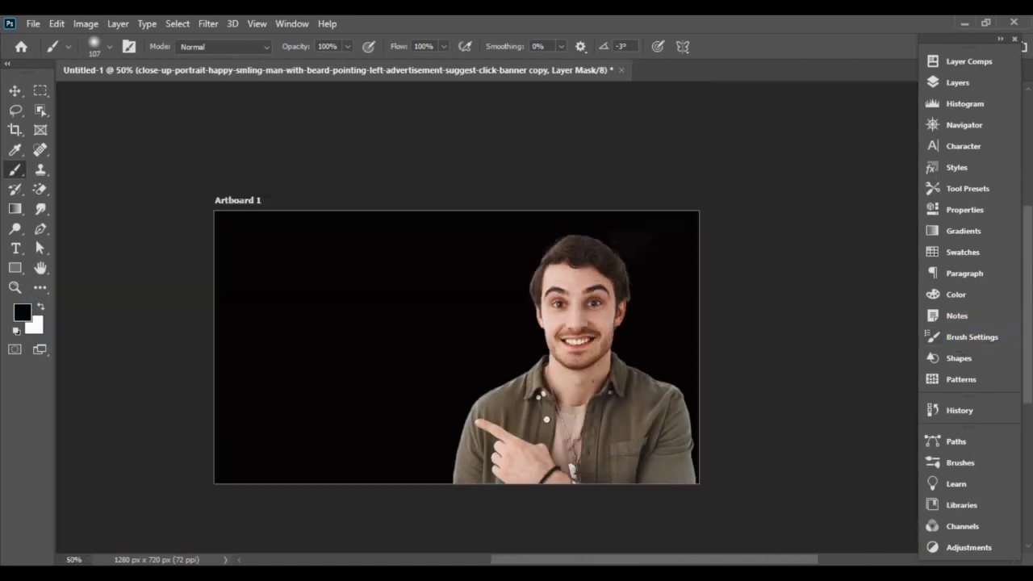
left_click(15, 91)
left_click(271, 158)
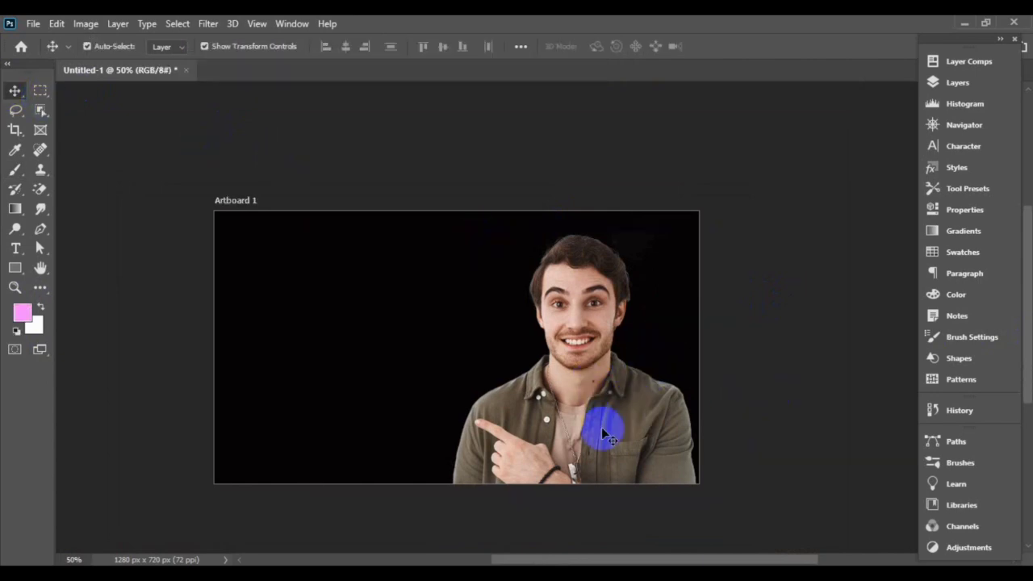
left_click(587, 330)
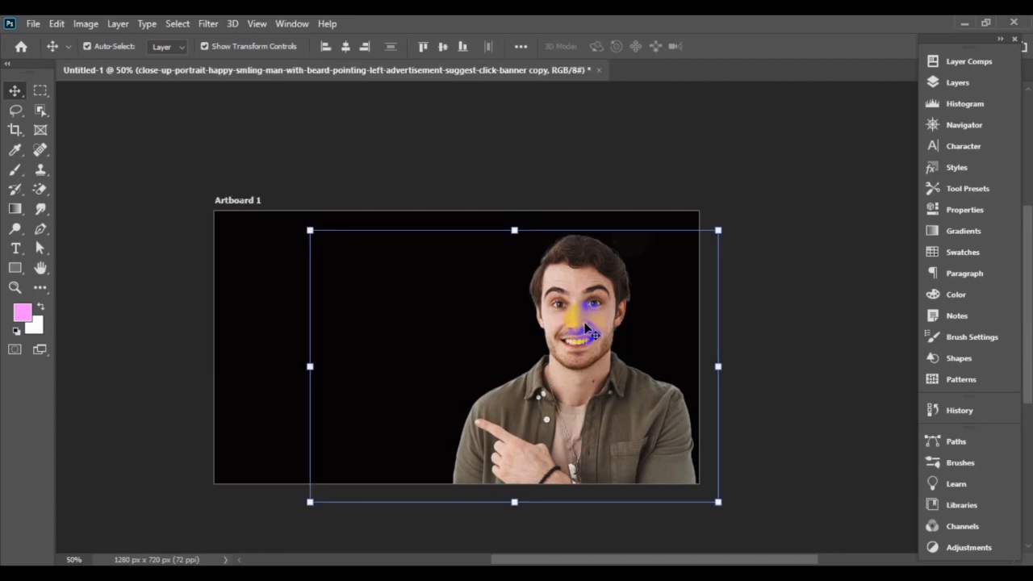
left_click(209, 26)
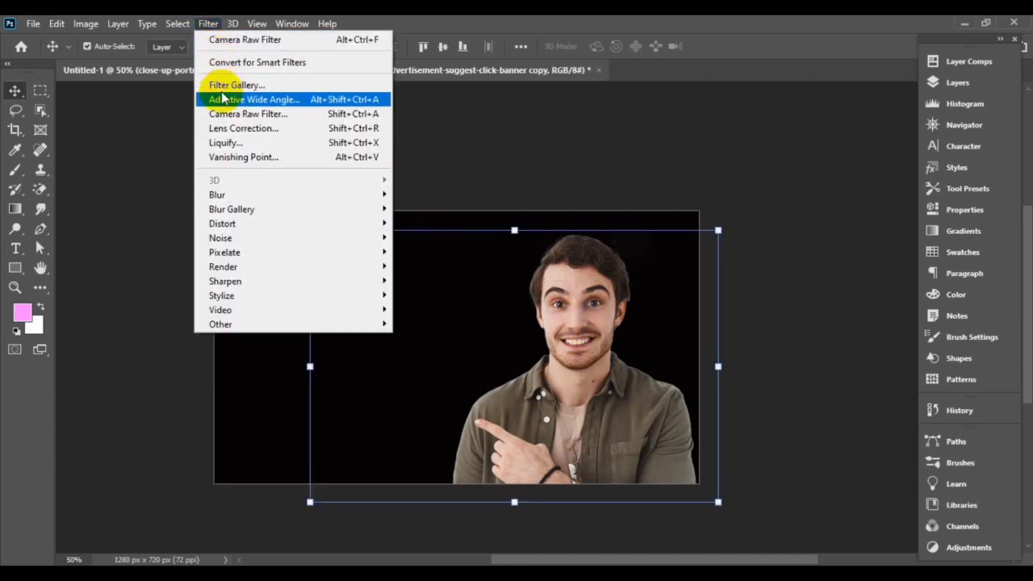
left_click(302, 115)
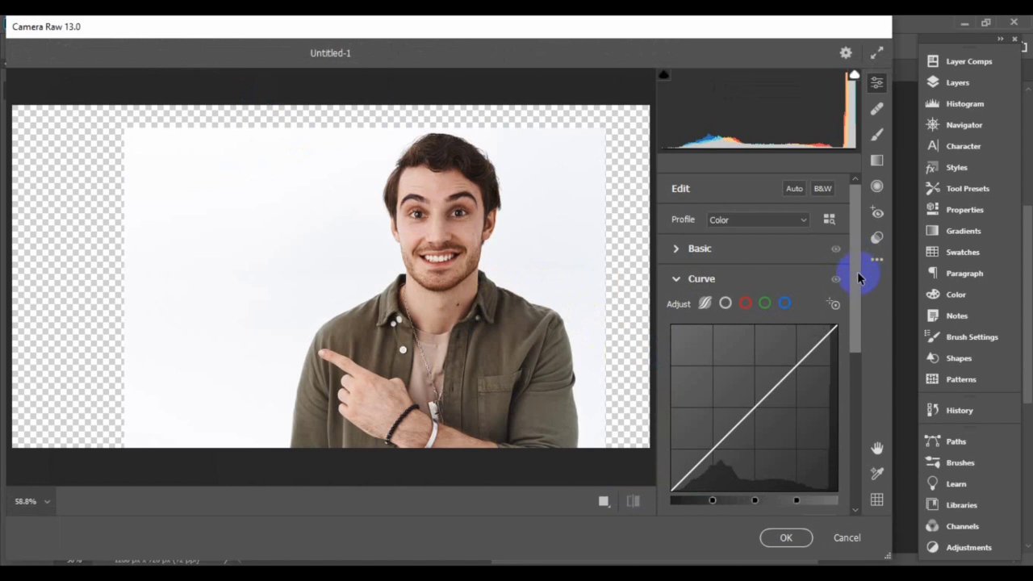
Step: In the Basic adjustments, set Highlights +30, Shadows -8, Whites -32, Blacks +32 and Texture +12, and fine-tune the remaining lower sliders
left_click(674, 250)
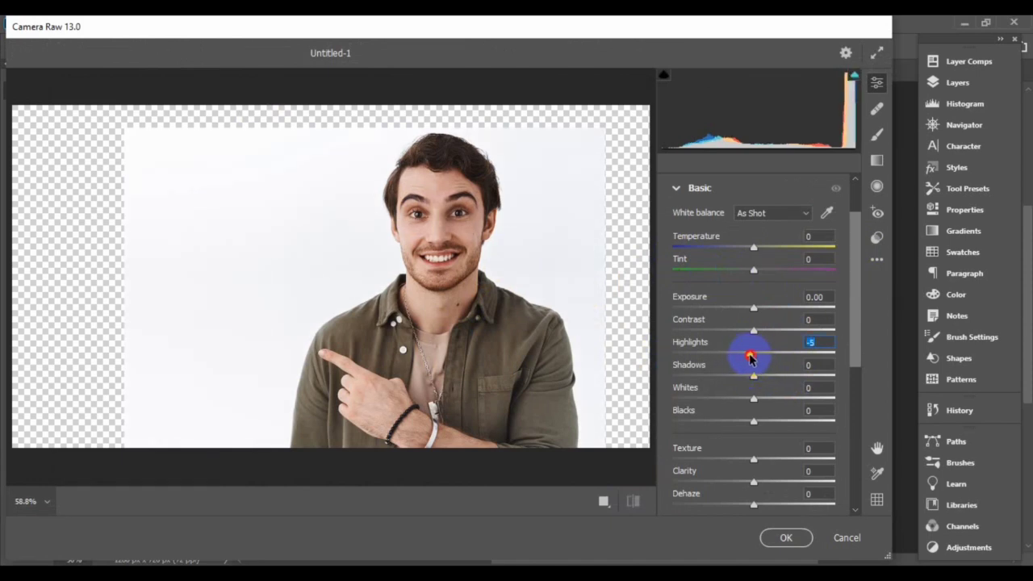
left_click_drag(748, 358, 739, 404)
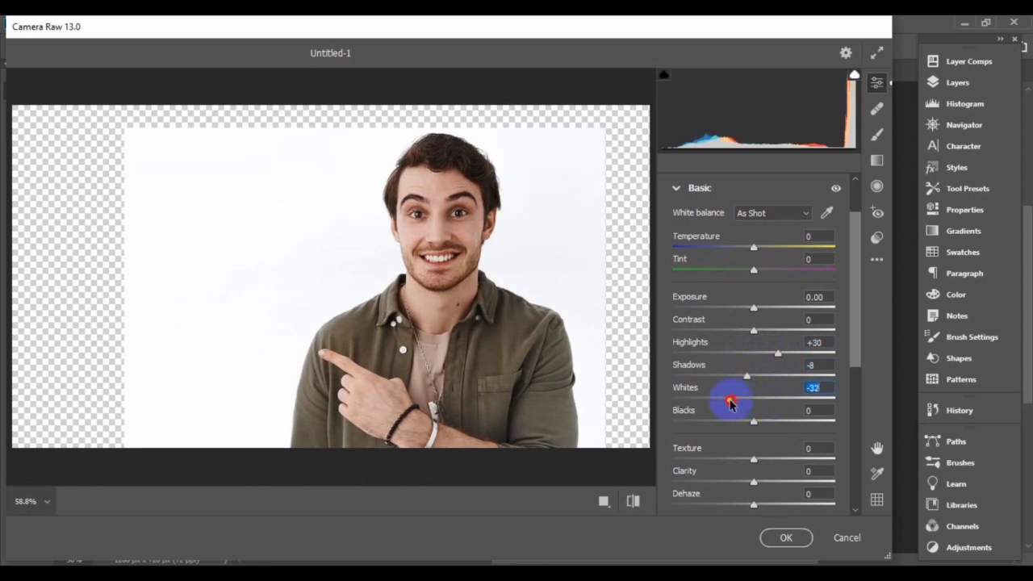
left_click_drag(756, 425, 780, 425)
mouse_move(757, 463)
left_mouse_down()
mouse_move(747, 460)
mouse_move(766, 461)
left_mouse_up()
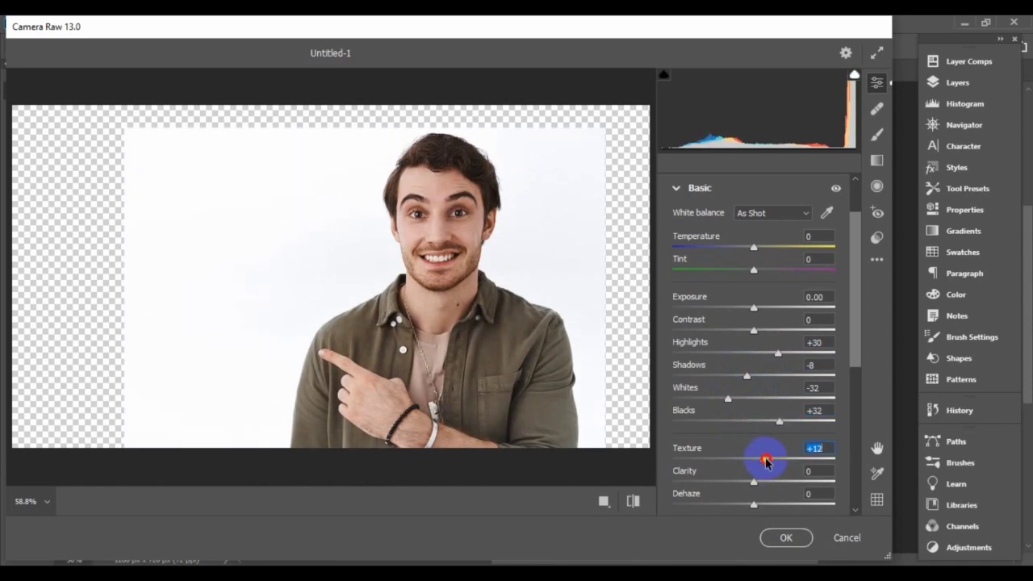
left_click_drag(858, 351, 858, 392)
left_click(752, 443)
left_click_drag(754, 459, 764, 484)
Step: Set the Curve's Lights to +6, apply the Camera Raw adjustments and deselect the man's layer
left_click_drag(855, 312, 852, 377)
left_click(674, 365)
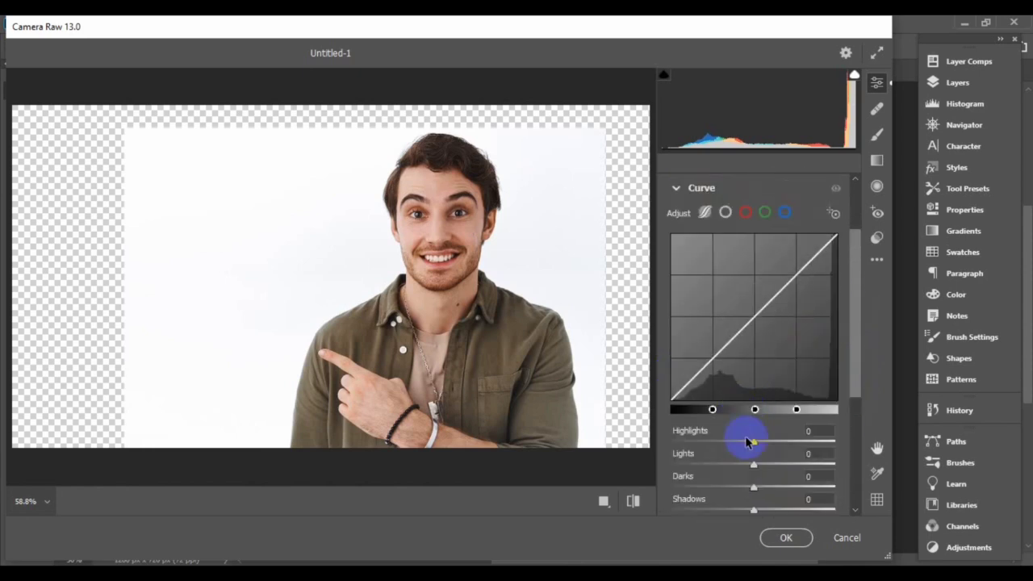
left_click_drag(751, 446, 761, 473)
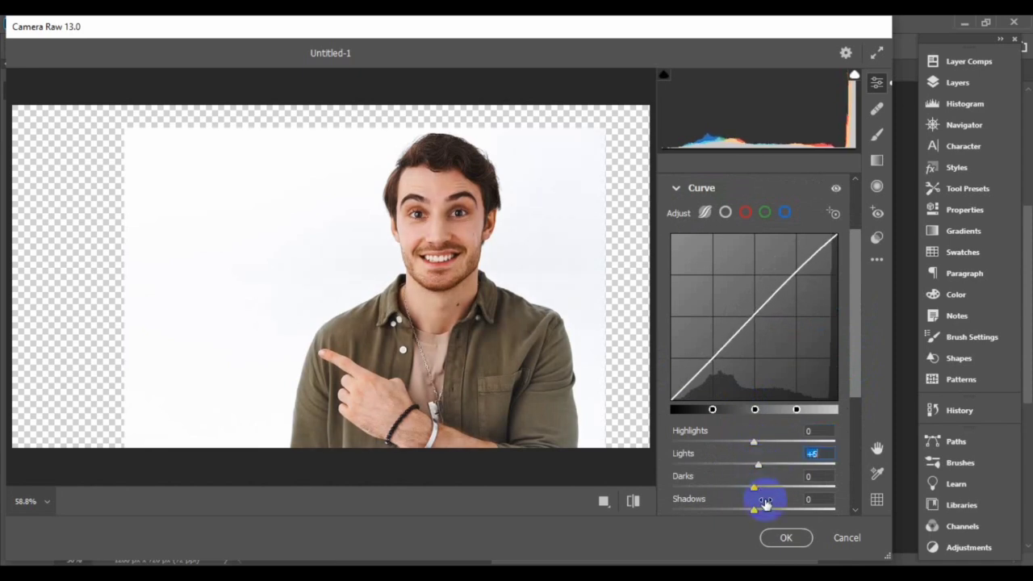
left_click(788, 538)
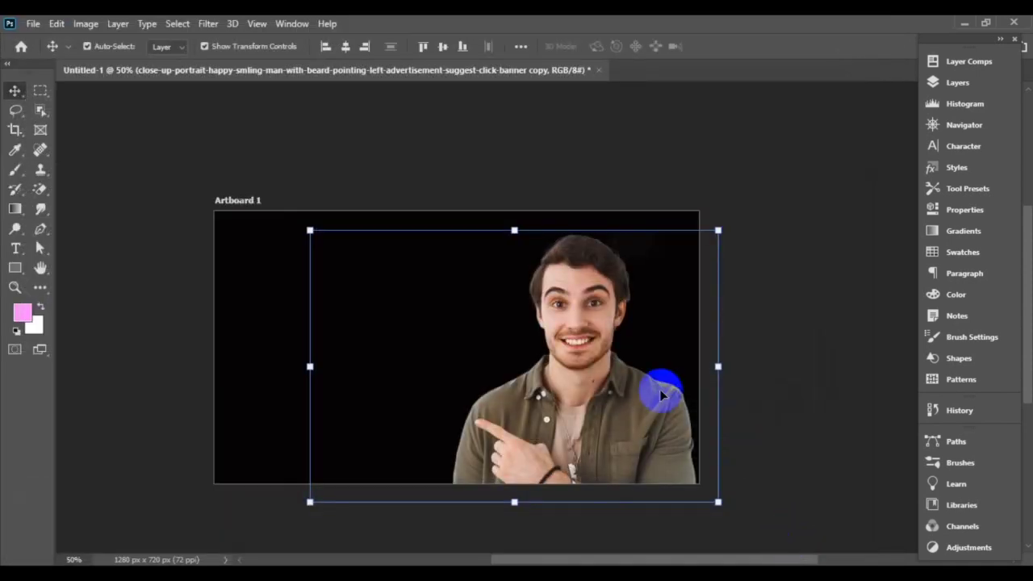
left_click(756, 317)
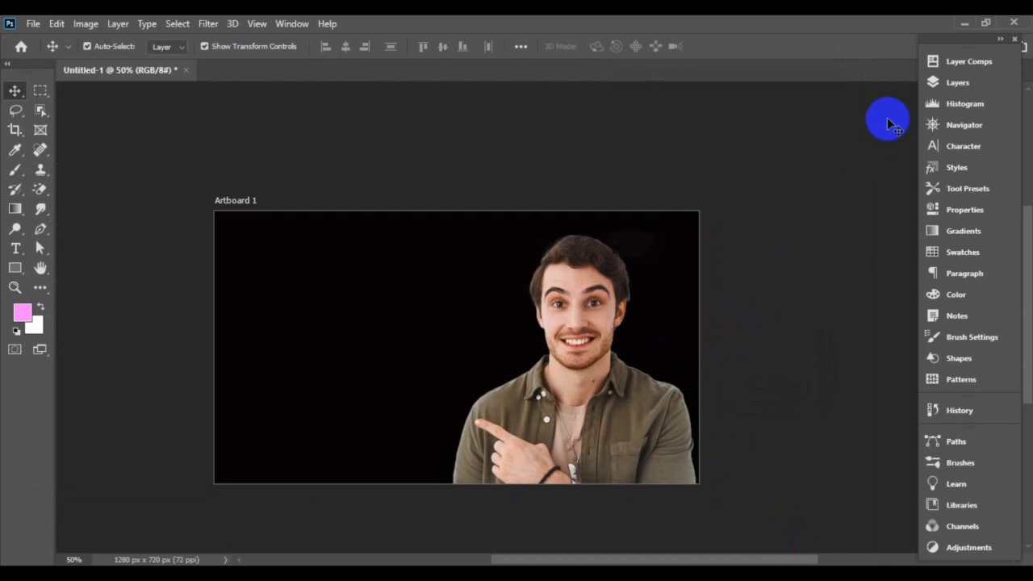
Step: Delete the hidden original portrait layer beneath the masked copy
left_click(929, 82)
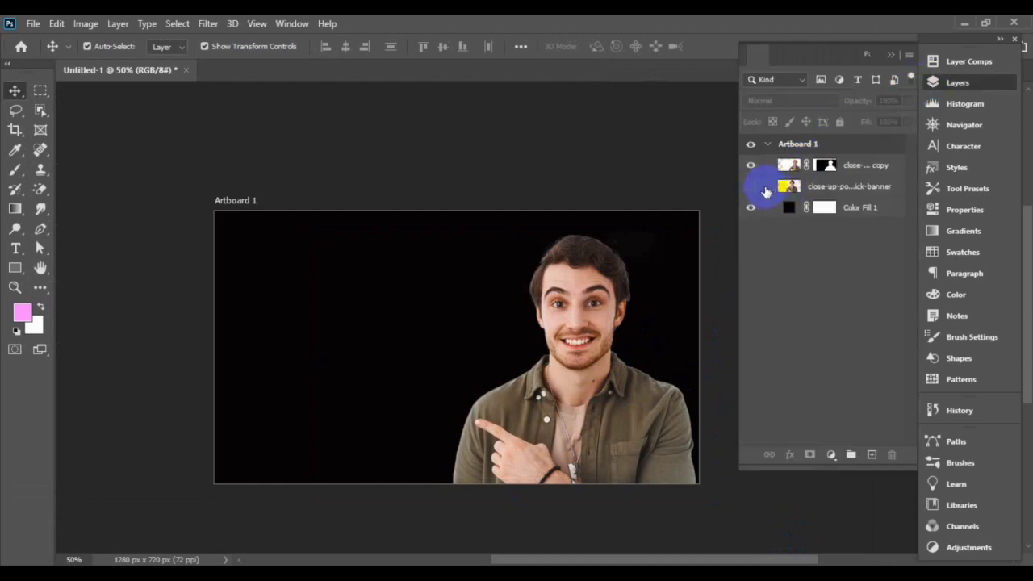
left_click(761, 188)
left_click(819, 188)
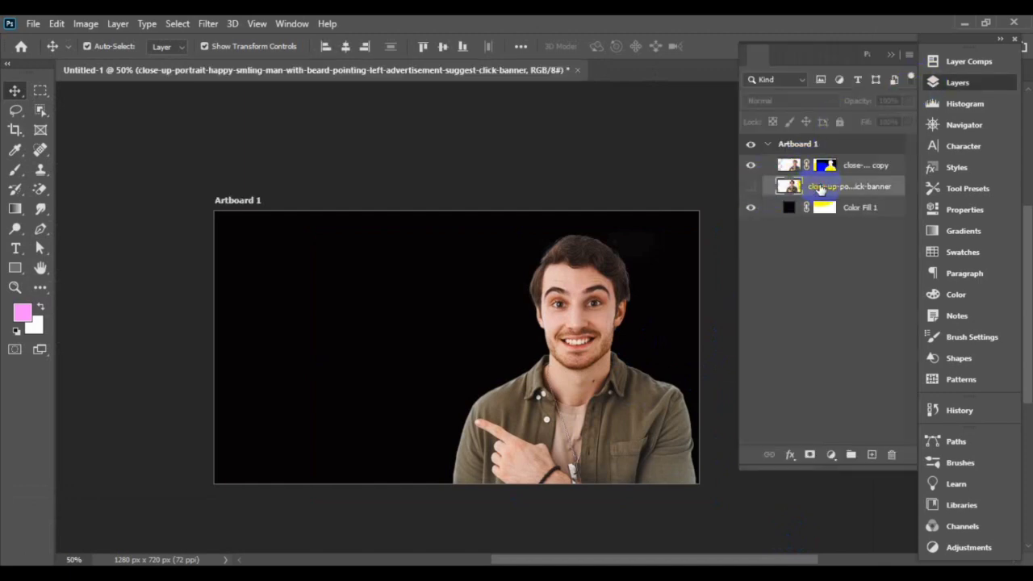
key("Delete")
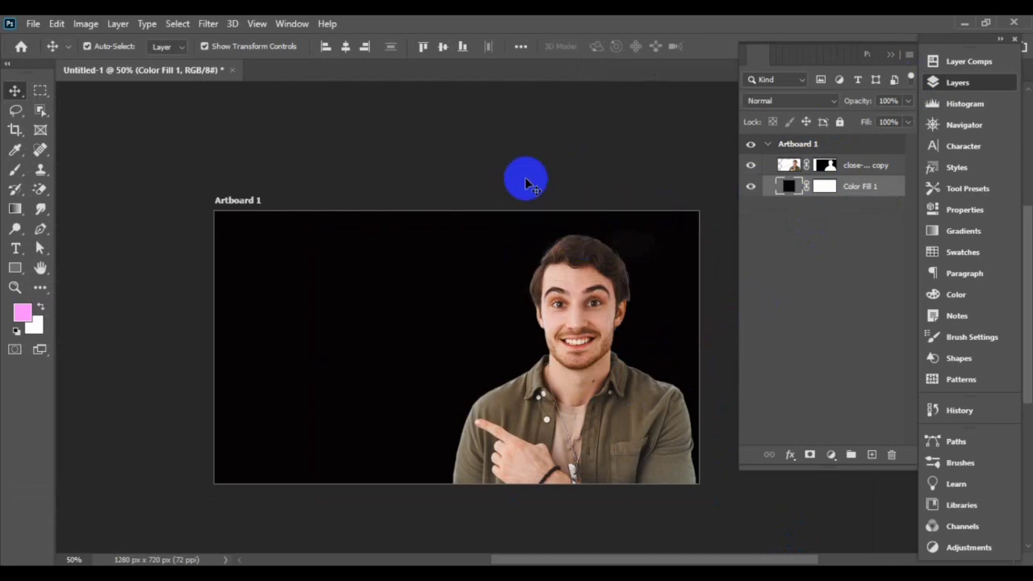
key("F7")
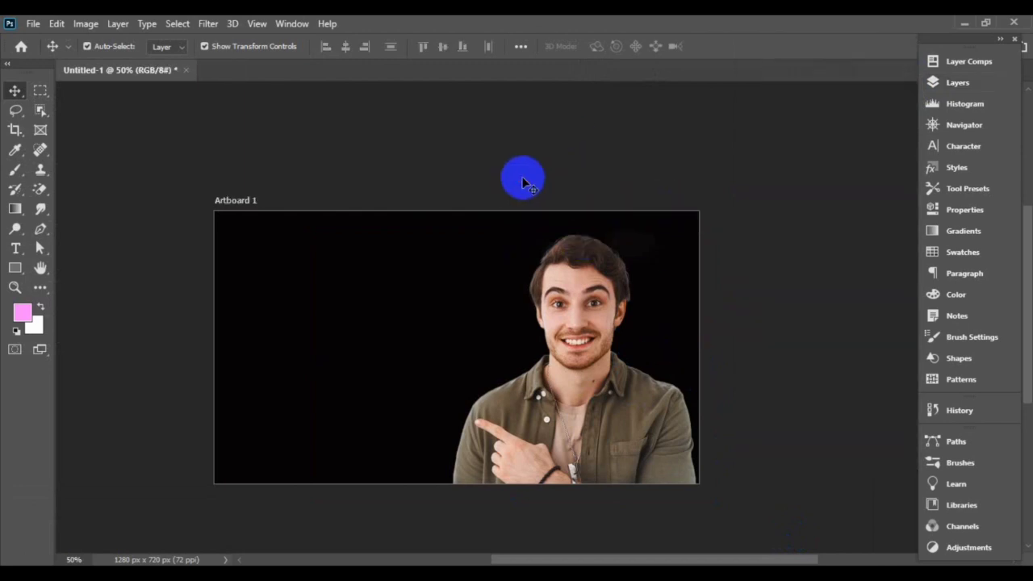
Step: Place the image abundant-collection-antique-books-wooden-shelves-generated-by-ai from Downloads as an embedded layer on the artboard
left_click(33, 24)
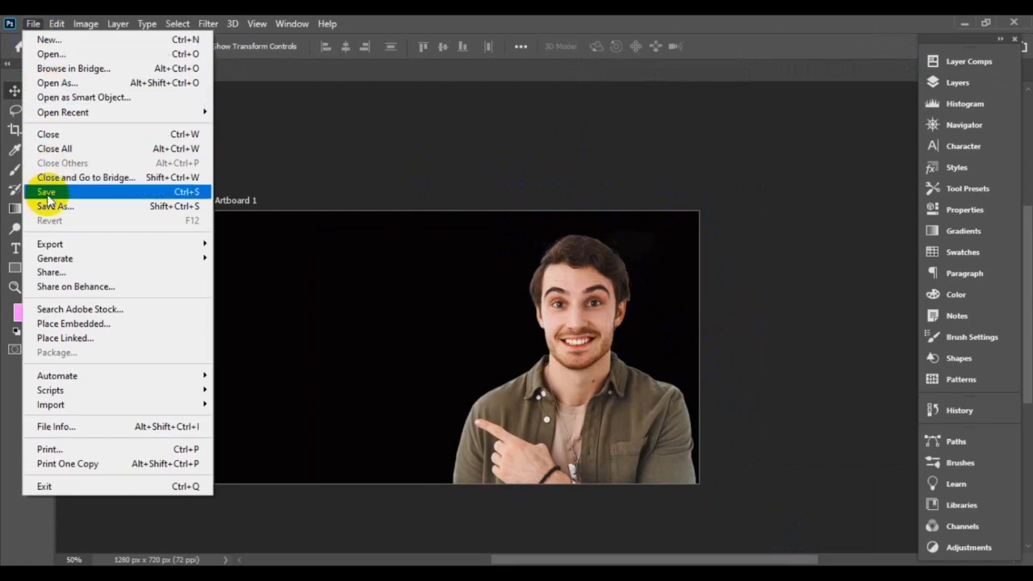
left_click(63, 324)
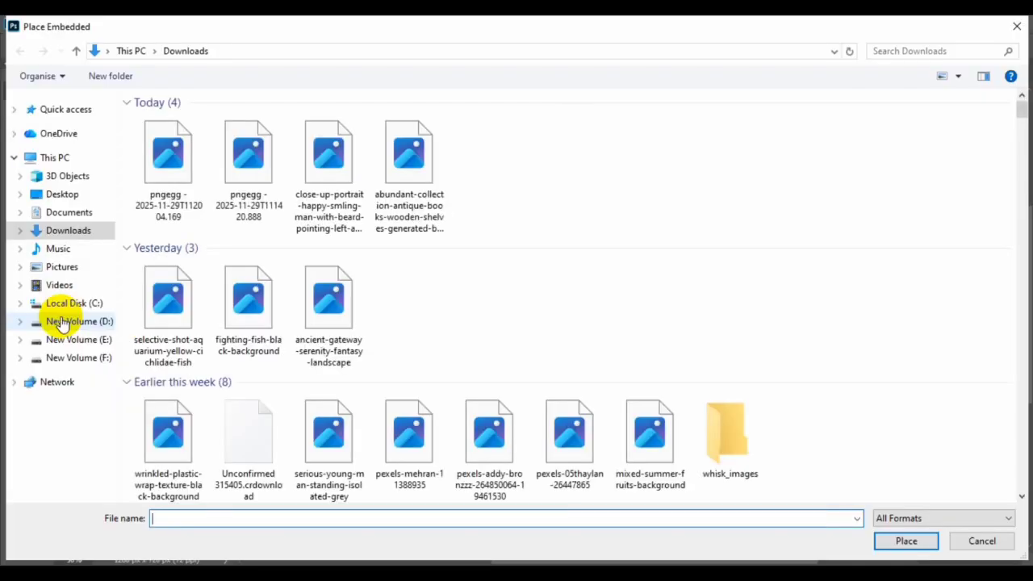
left_click(430, 178)
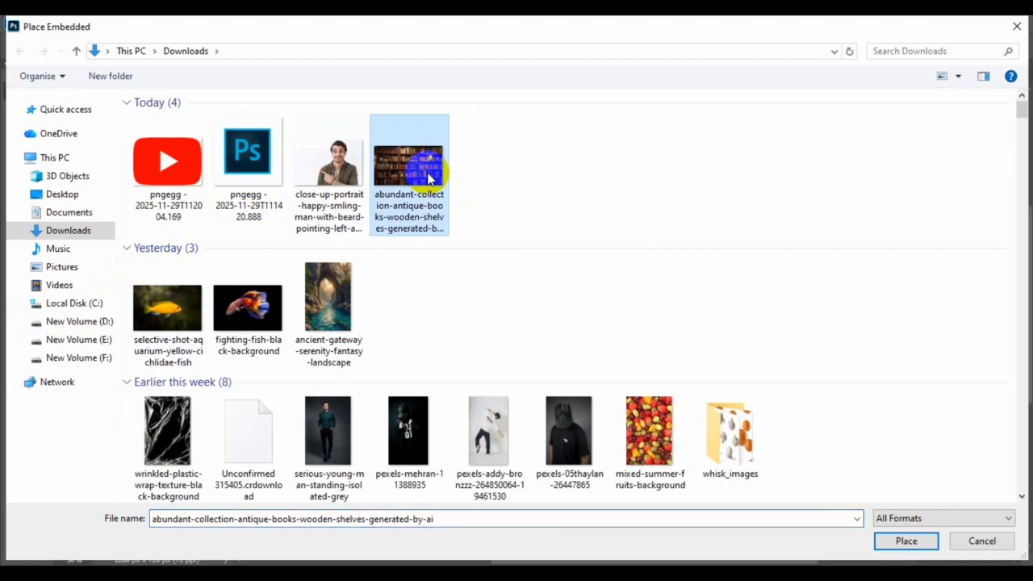
left_click(906, 542)
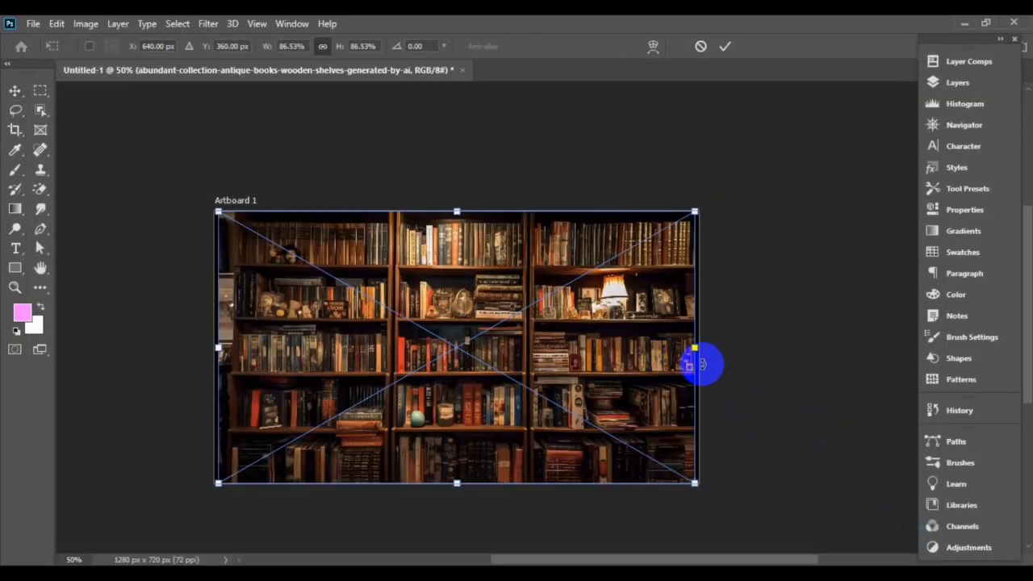
left_click(725, 46)
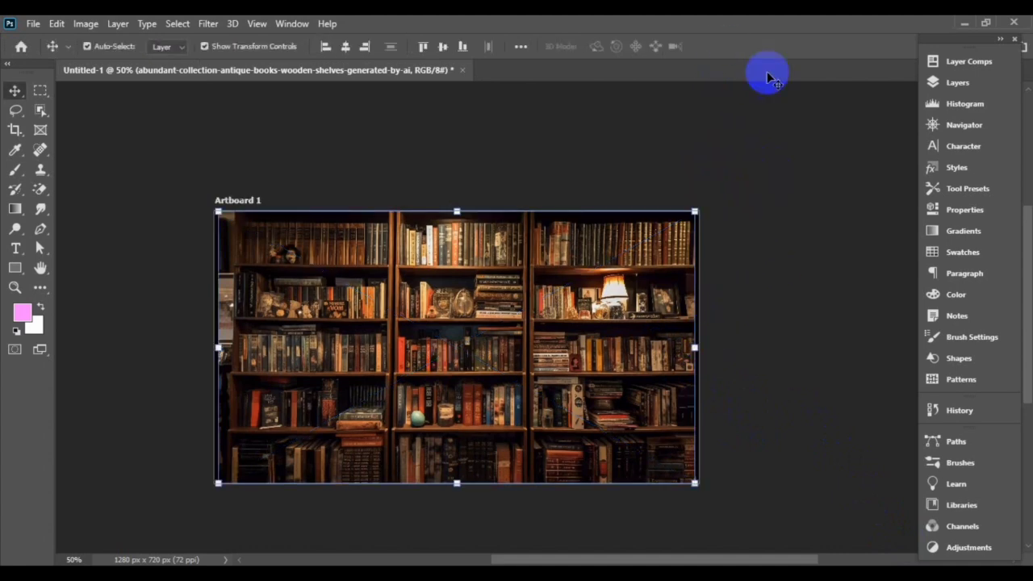
Step: Move the bookshelf layer below the man's cut-out and enlarge it to 88.19% so it covers the artboard's full width
left_click(956, 86)
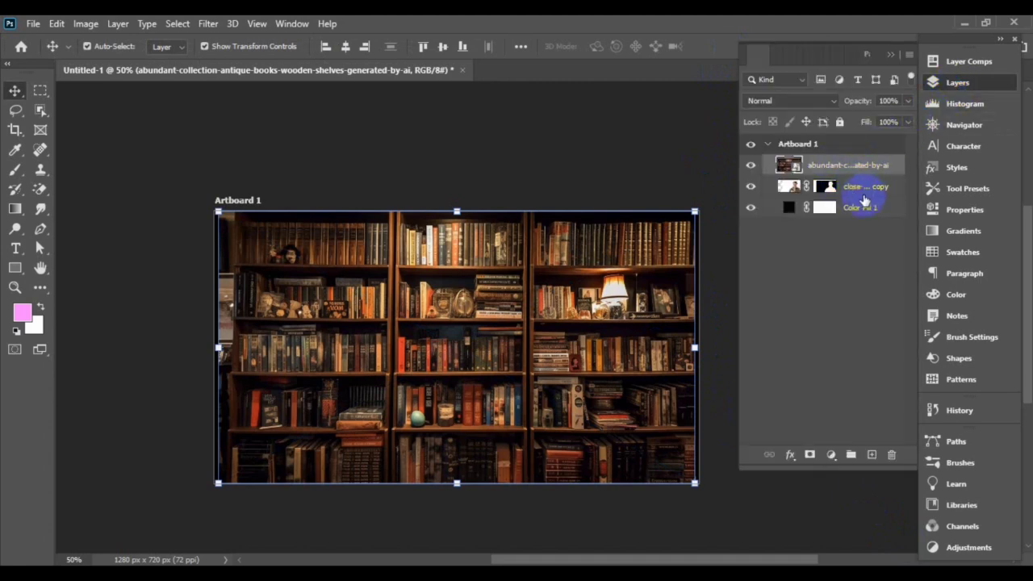
left_click_drag(856, 170, 860, 196)
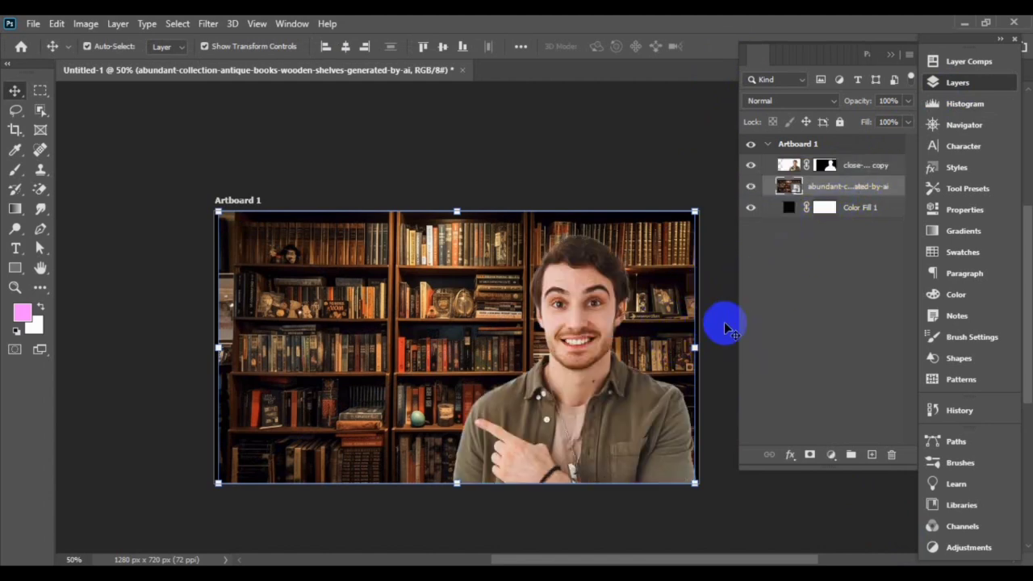
left_click_drag(697, 347, 701, 347)
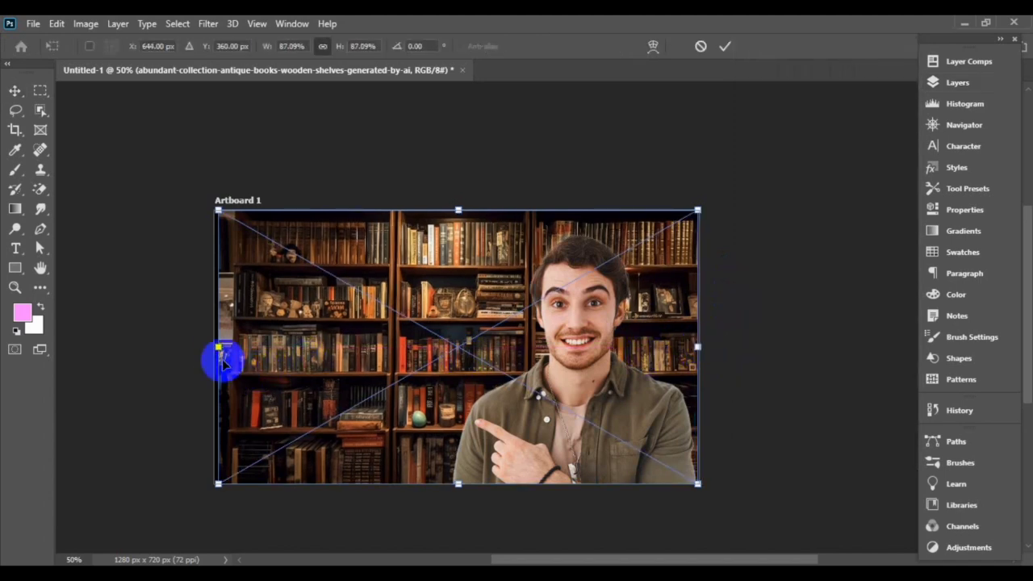
left_click_drag(218, 348, 213, 347)
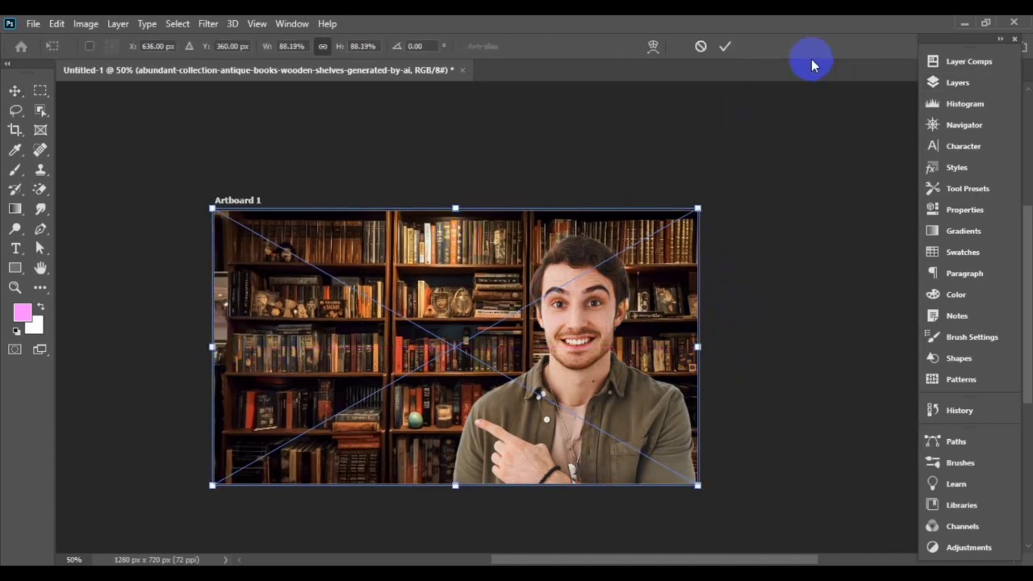
left_click(724, 46)
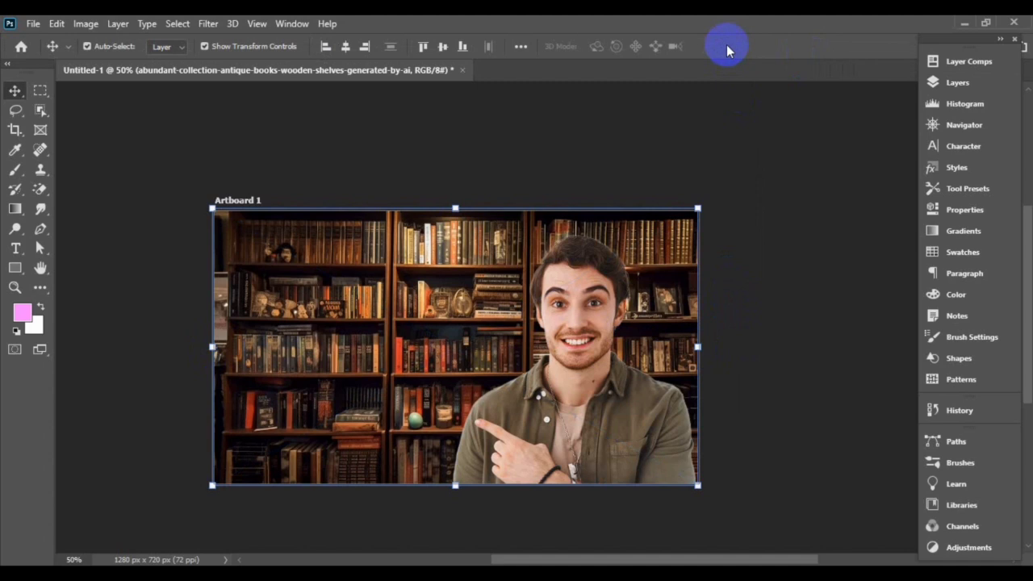
Step: Apply a Gaussian Blur with a 4.8-pixel radius to the bookshelf layer
left_click(767, 231)
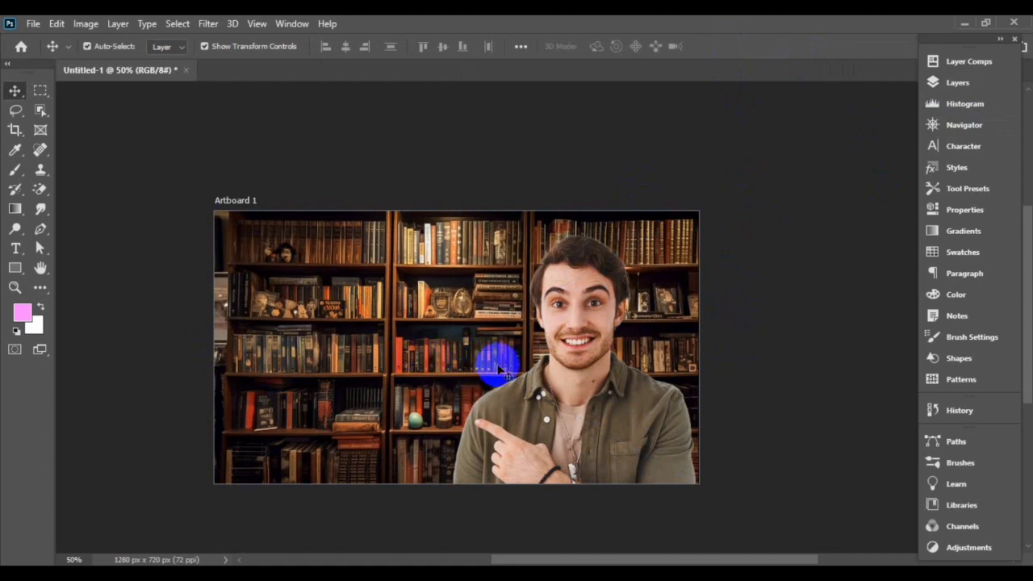
left_click(436, 316)
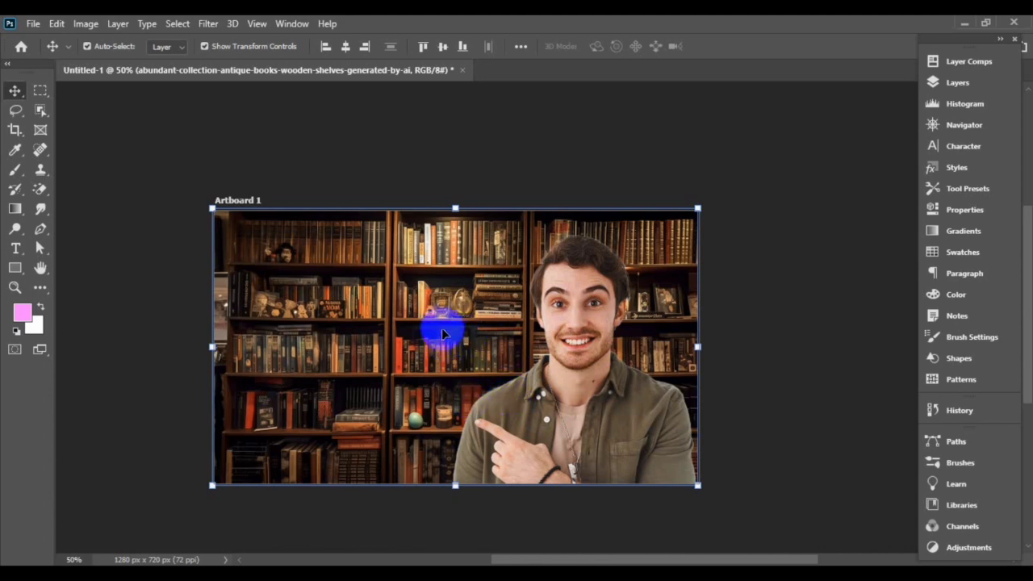
left_click(208, 23)
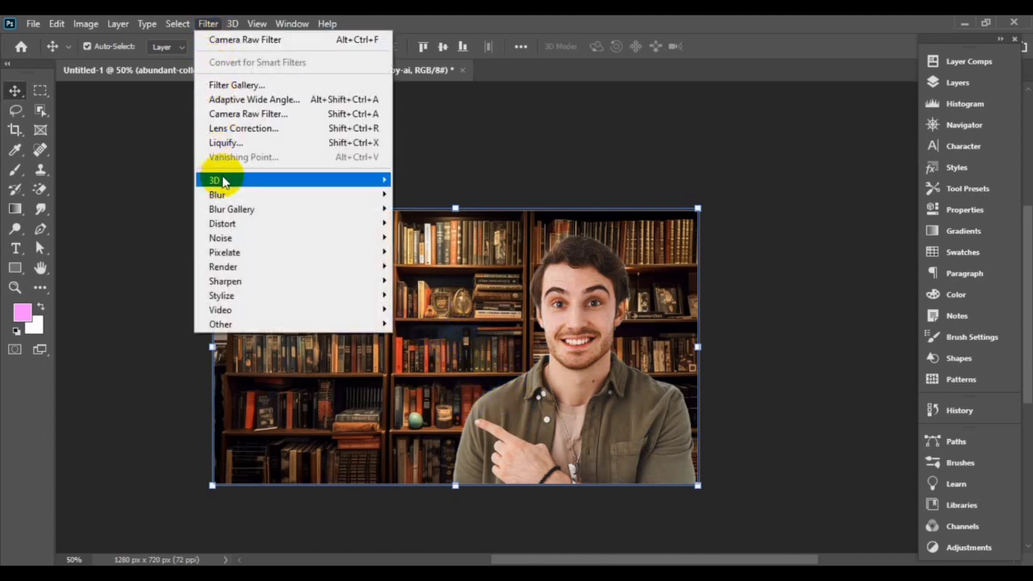
mouse_move(208, 196)
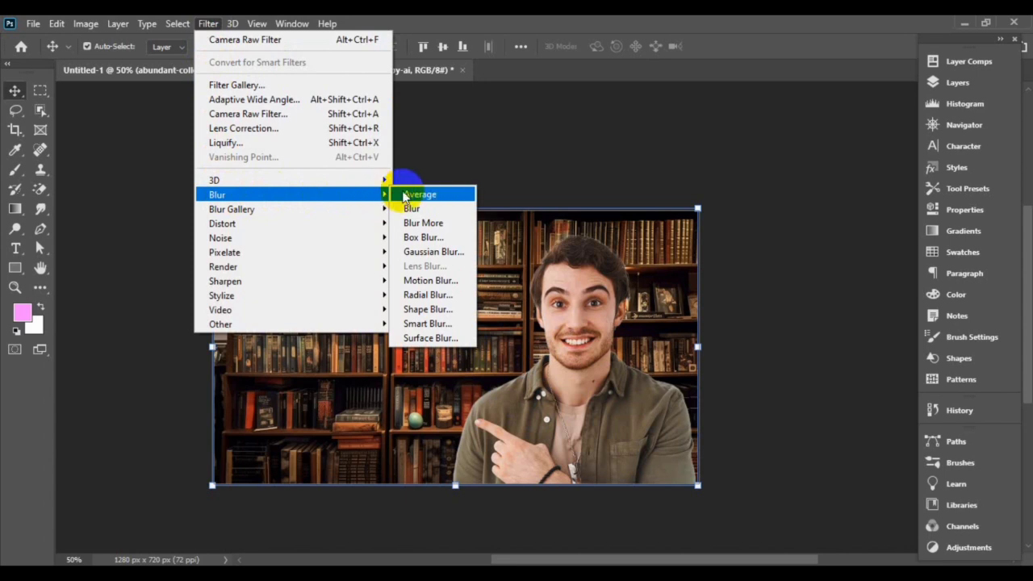
left_click(430, 251)
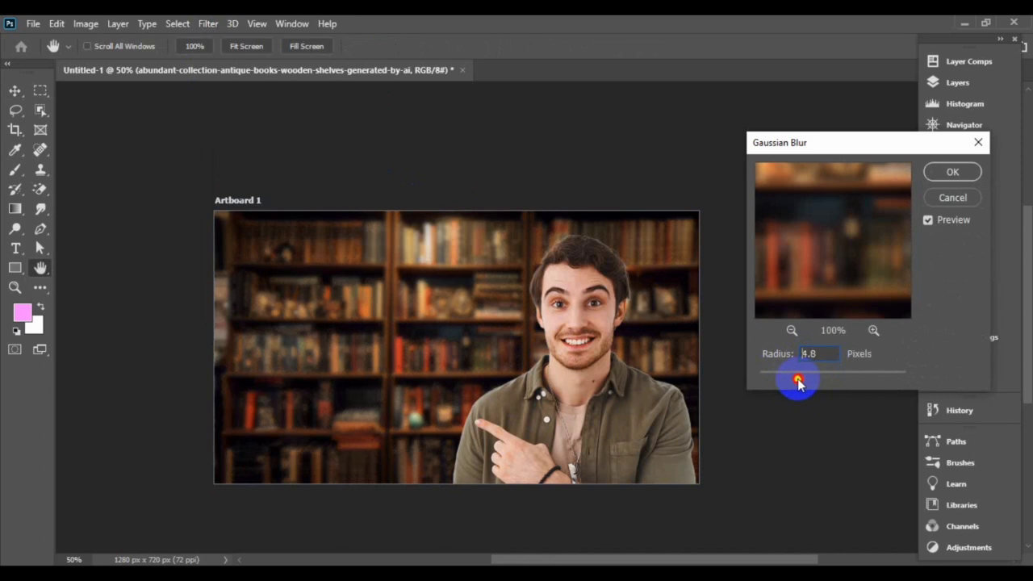
left_click(953, 175)
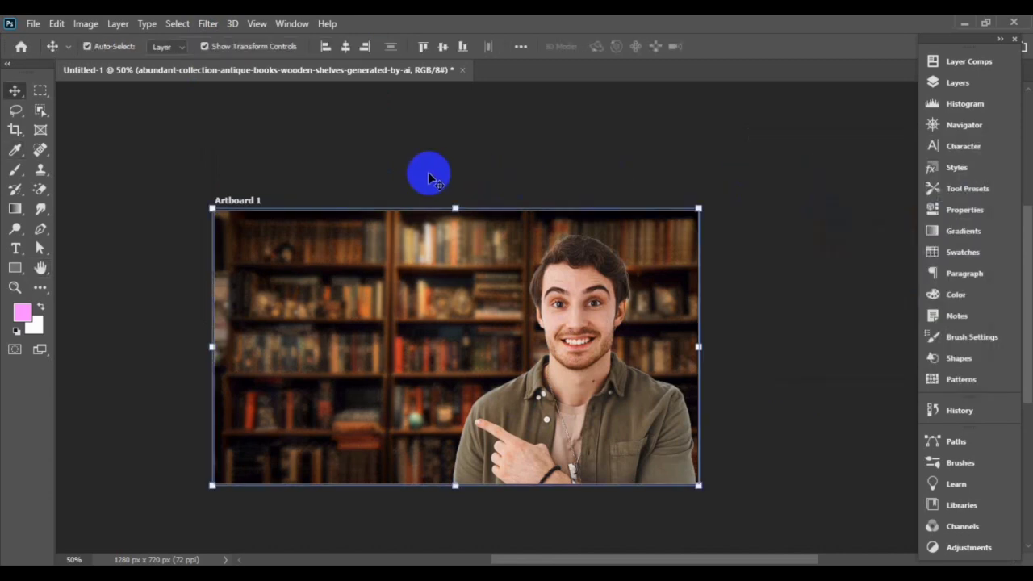
Step: Apply a Motion Blur to the bookshelf layer with an angle of 0° and a distance of 20 pixels
left_click(207, 25)
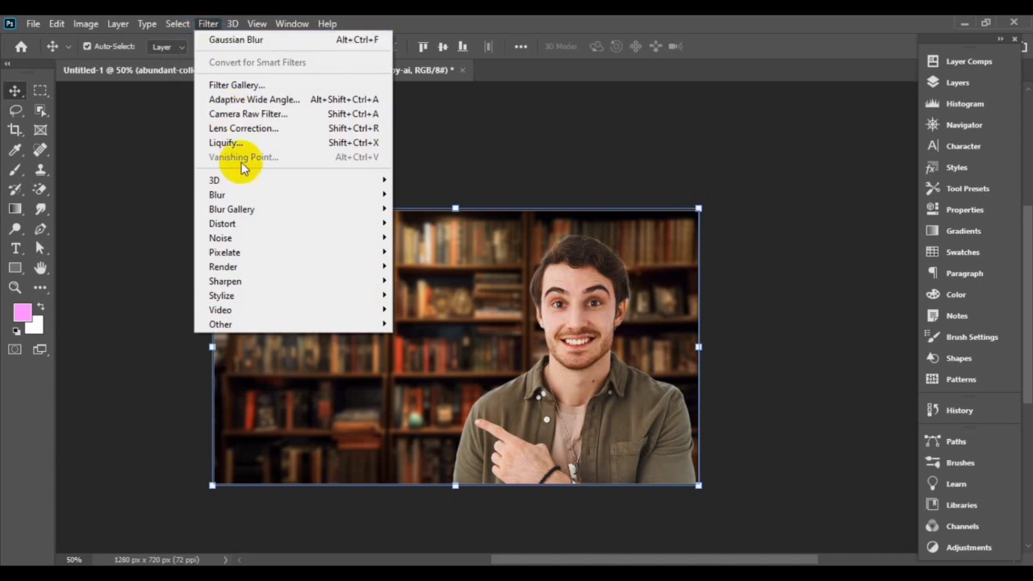
mouse_move(291, 201)
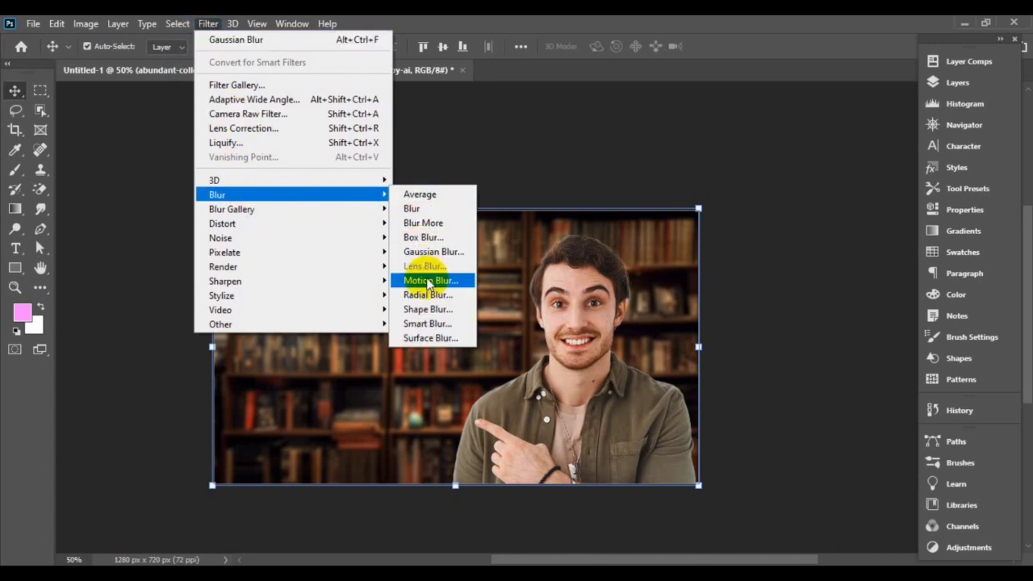
left_click(429, 280)
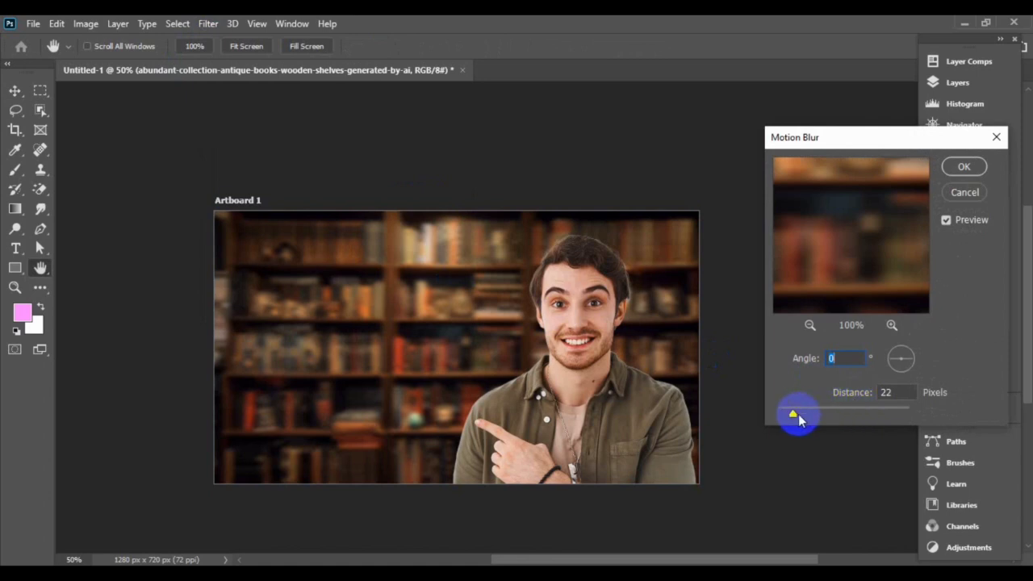
left_click_drag(787, 416, 790, 417)
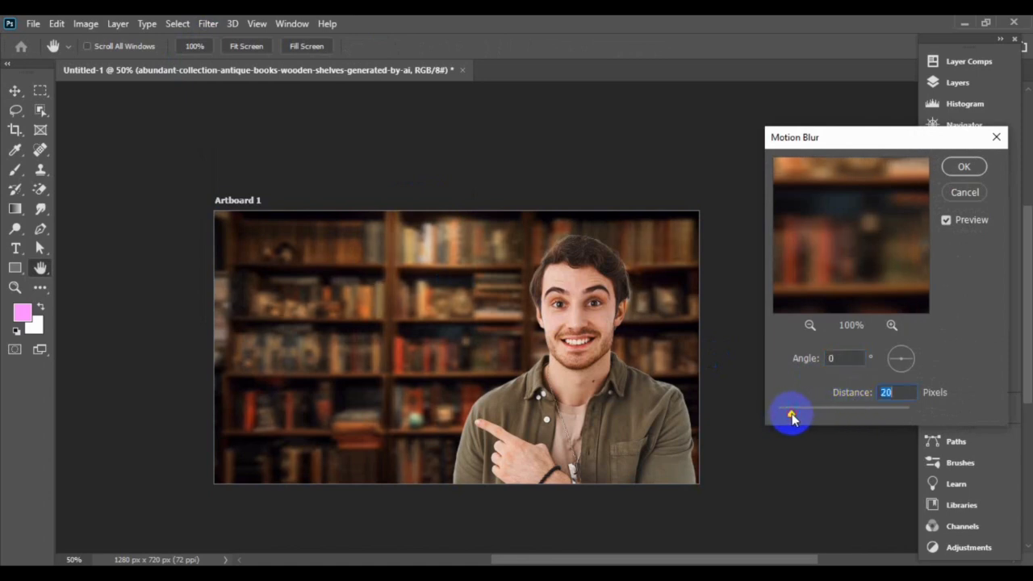
left_click(961, 197)
key("v")
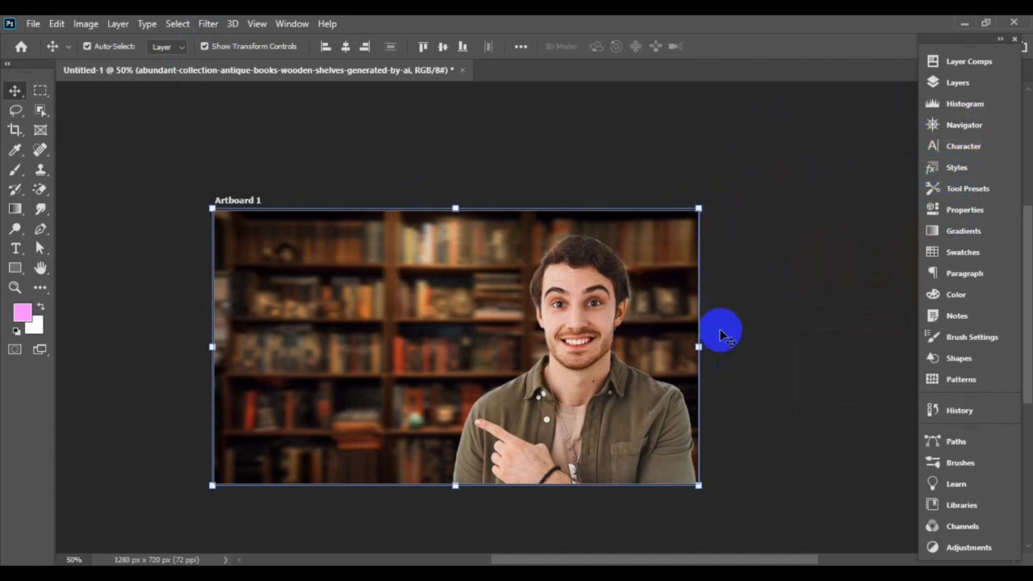
Step: Darken the bookshelf with a Levels adjustment clipped to its layer, setting the midtones to 0.45, and deselect it
left_click(936, 85)
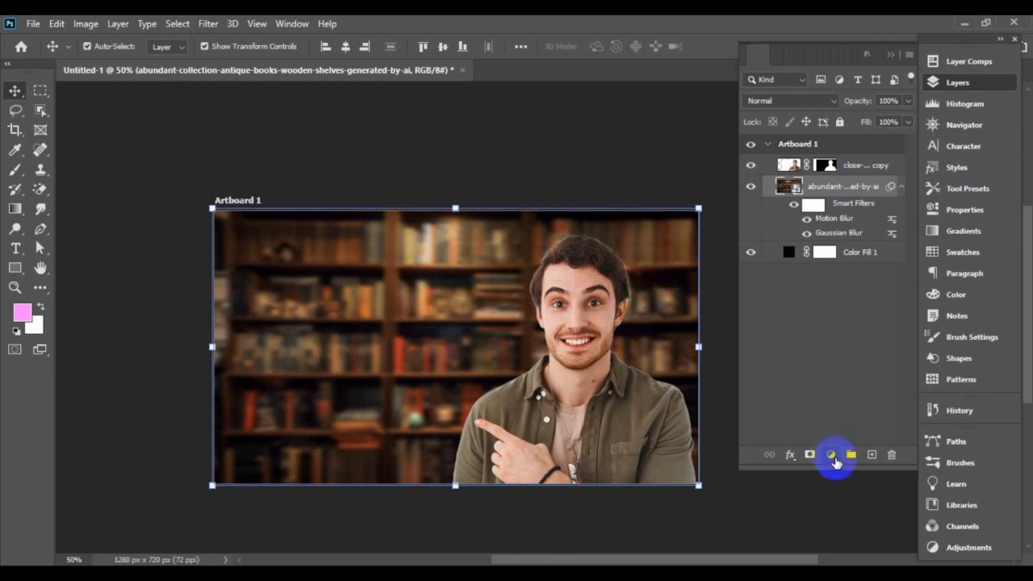
left_click(832, 455)
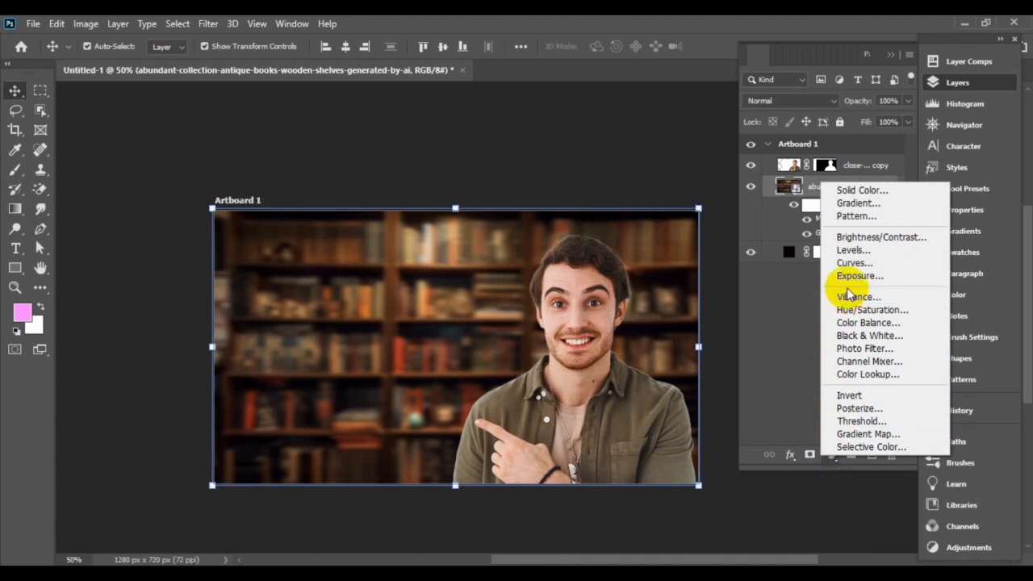
left_click(849, 252)
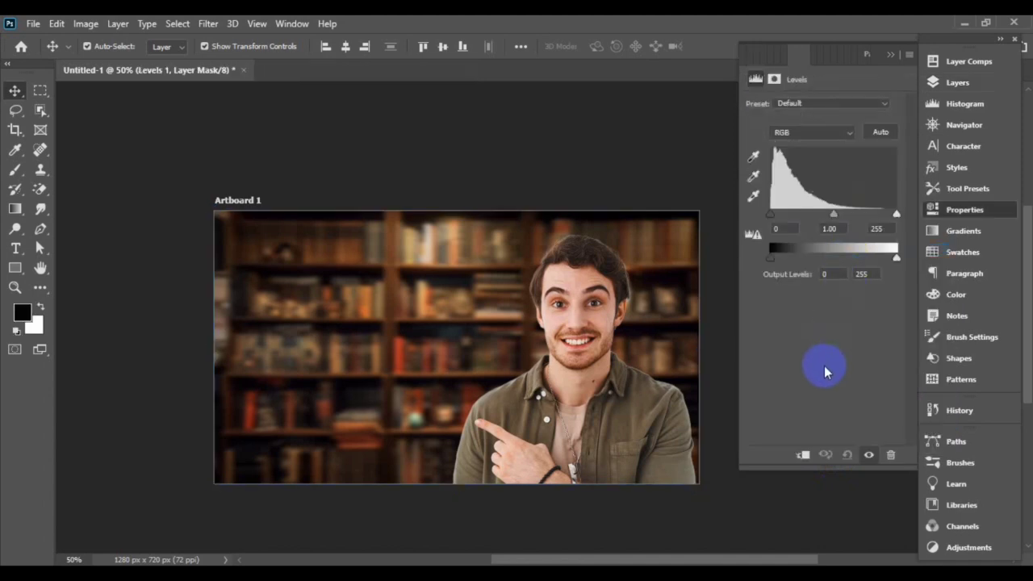
left_click(804, 456)
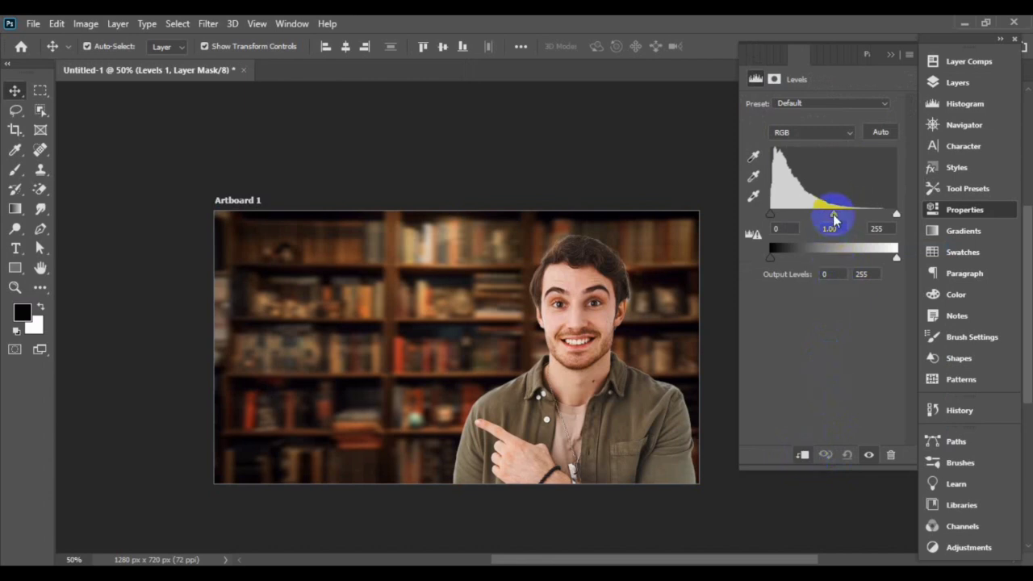
left_click_drag(835, 218, 854, 223)
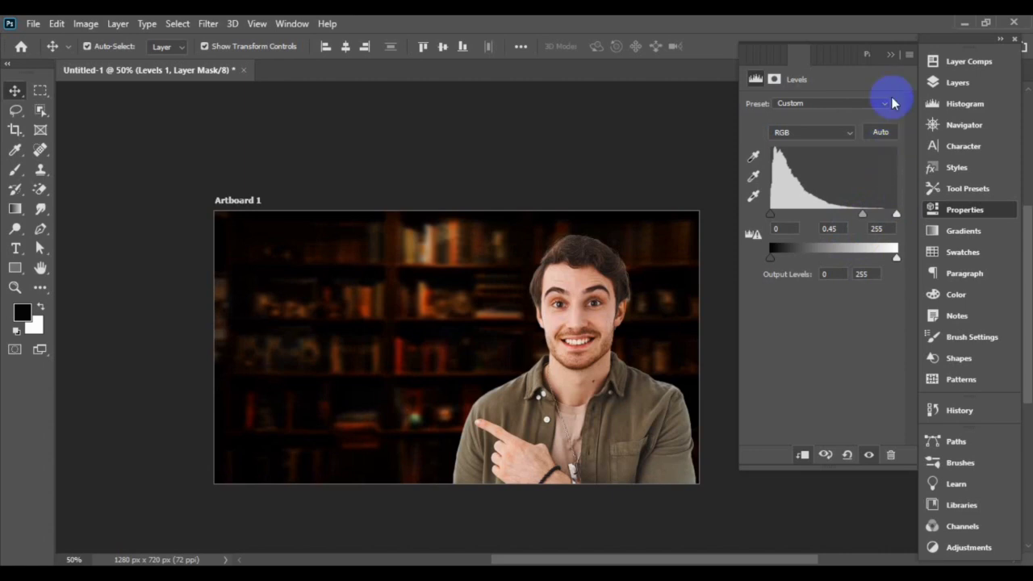
left_click(891, 54)
left_click(242, 202)
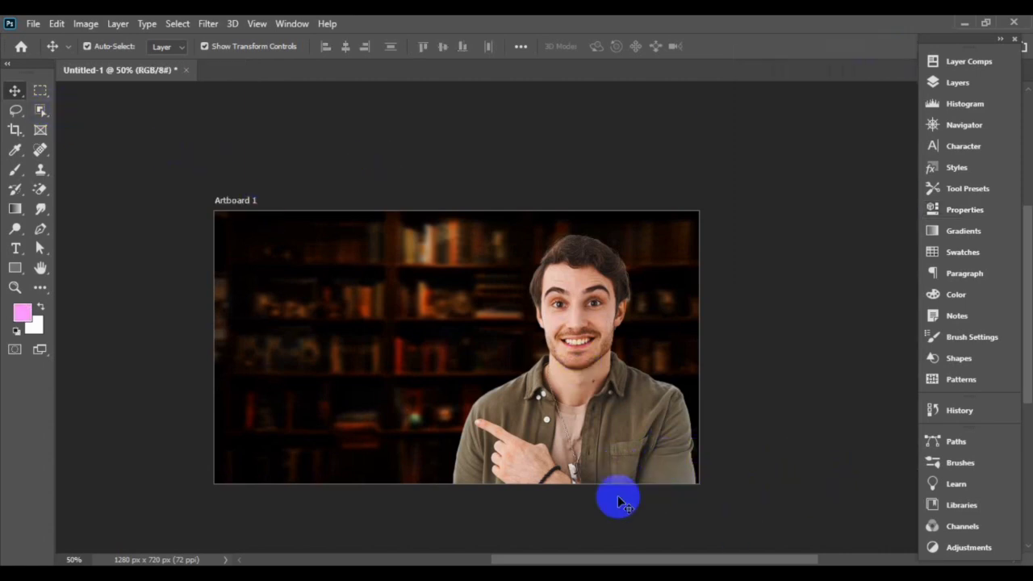
Step: Add a Levels adjustment clipped to the man's cut-out layer and set its midtones to 0.60
left_click(580, 343)
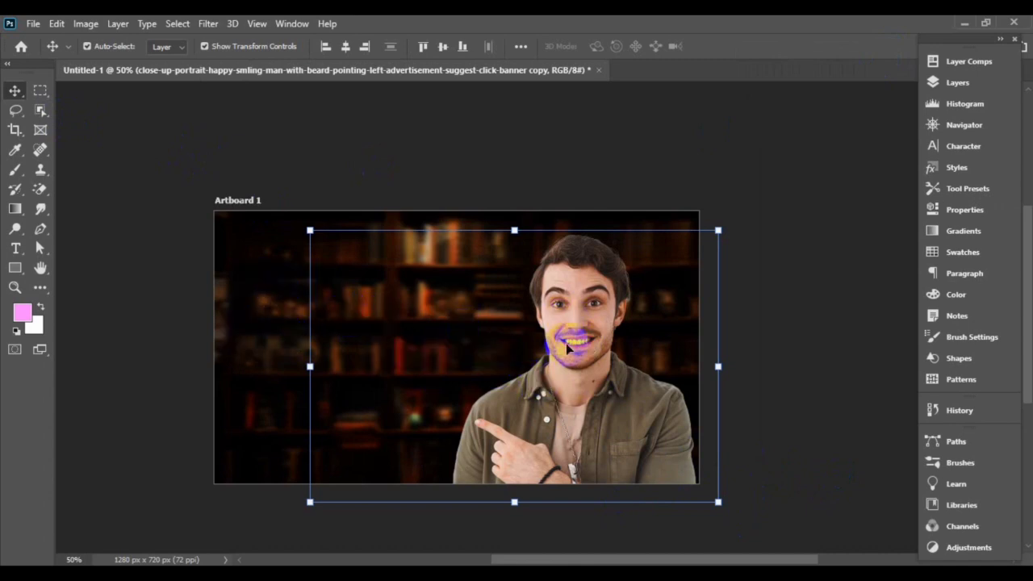
left_click(948, 92)
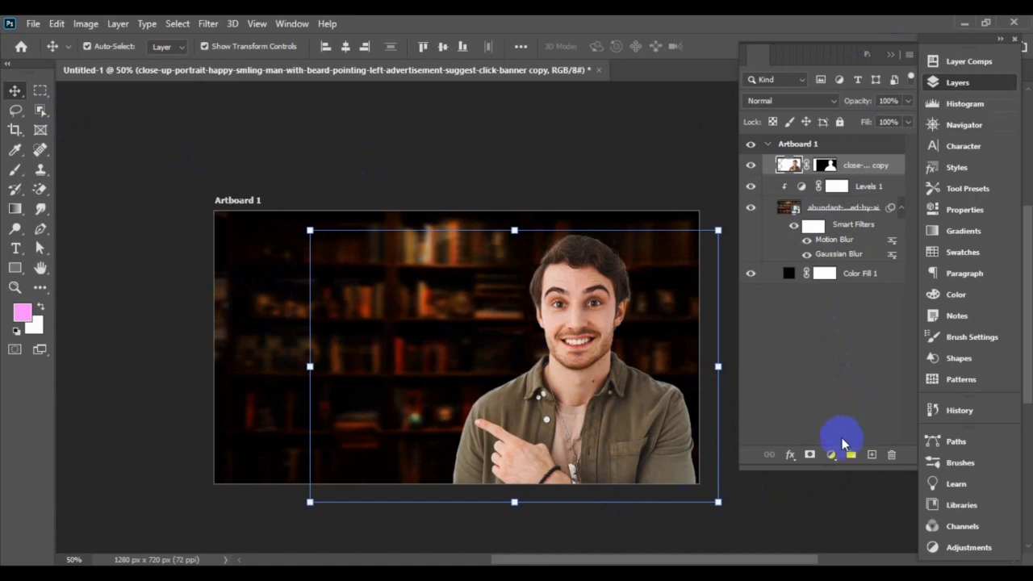
left_click(831, 455)
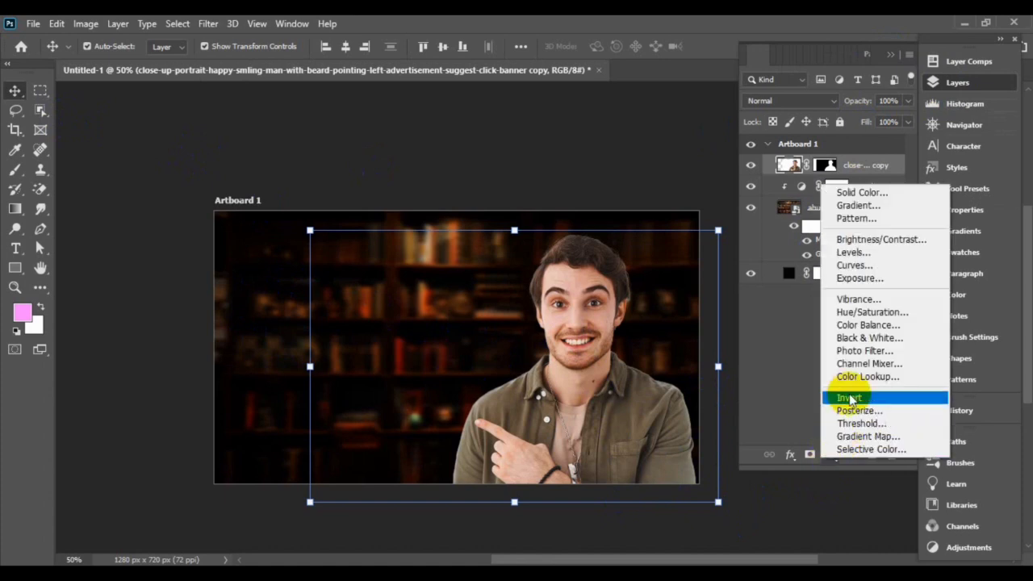
left_click(853, 253)
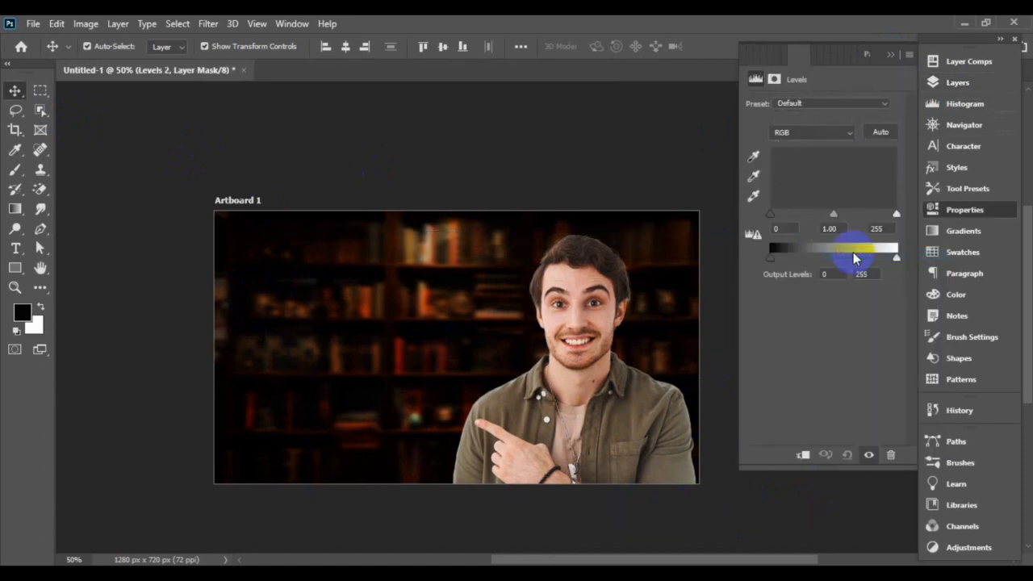
left_click(804, 456)
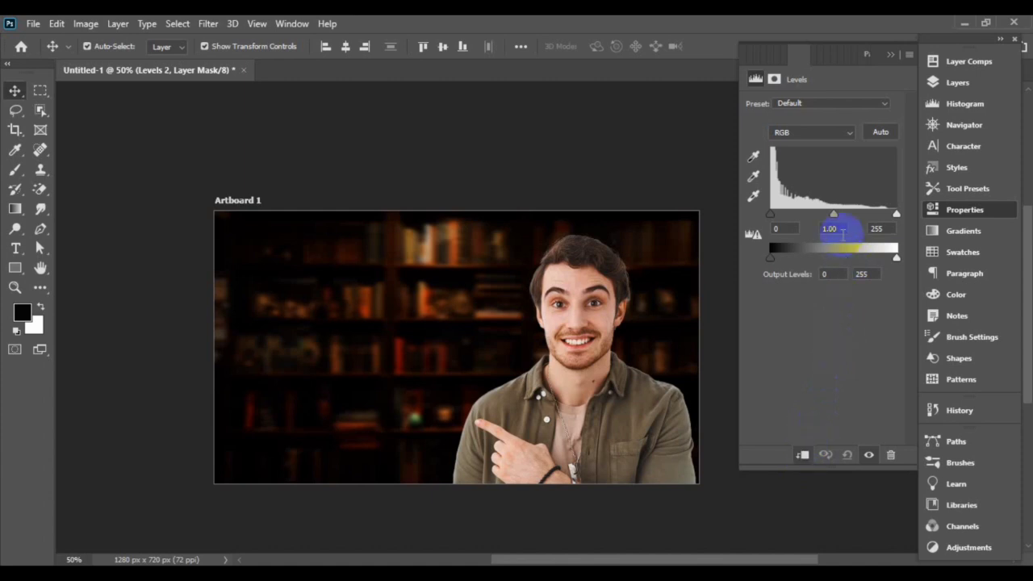
left_click_drag(835, 218, 855, 219)
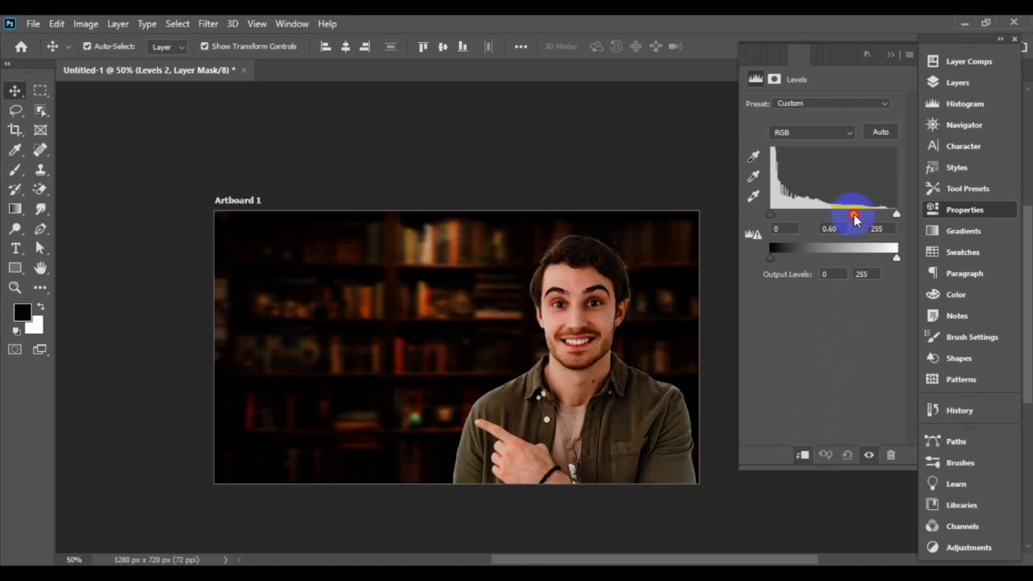
Step: Invert the mask of the Levels adjustment above the man's layer to black
left_click(952, 85)
left_click_drag(833, 194, 836, 180)
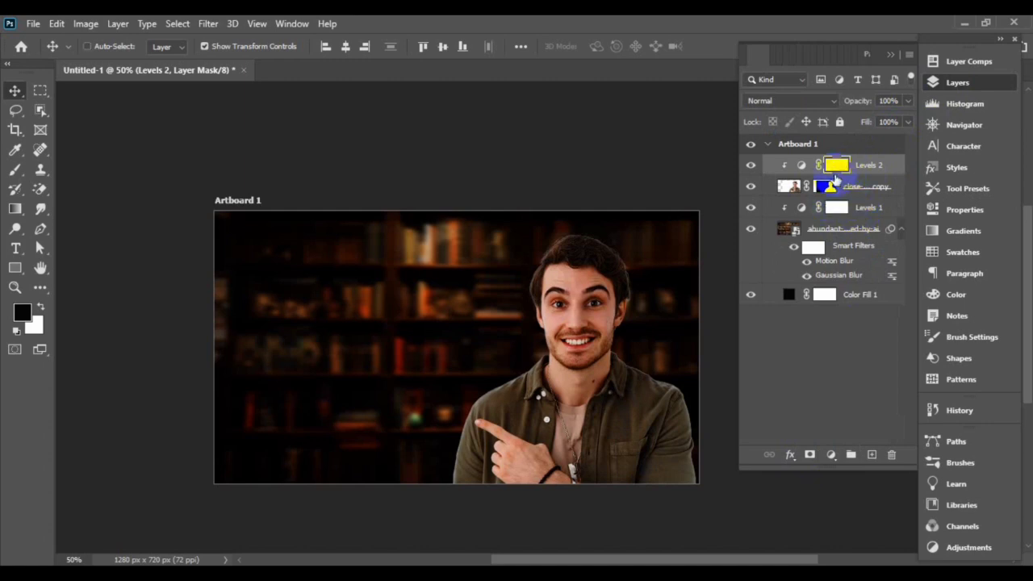
key("ctrl+i")
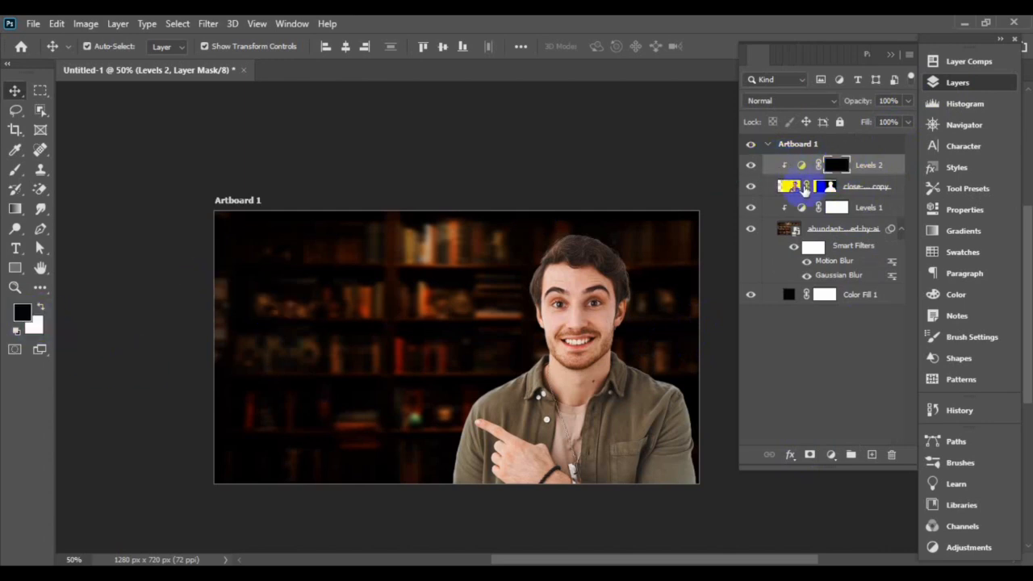
Step: Paint white on the man's Levels mask along his hair, shoulders and sleeves with a soft 107-pixel brush, then deselect the layer
key("d")
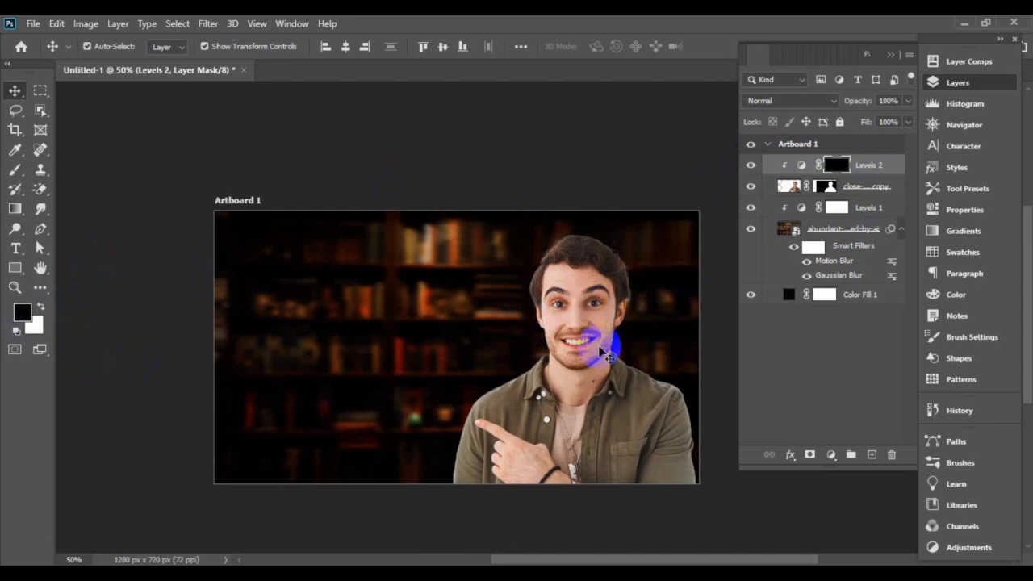
left_click(41, 310)
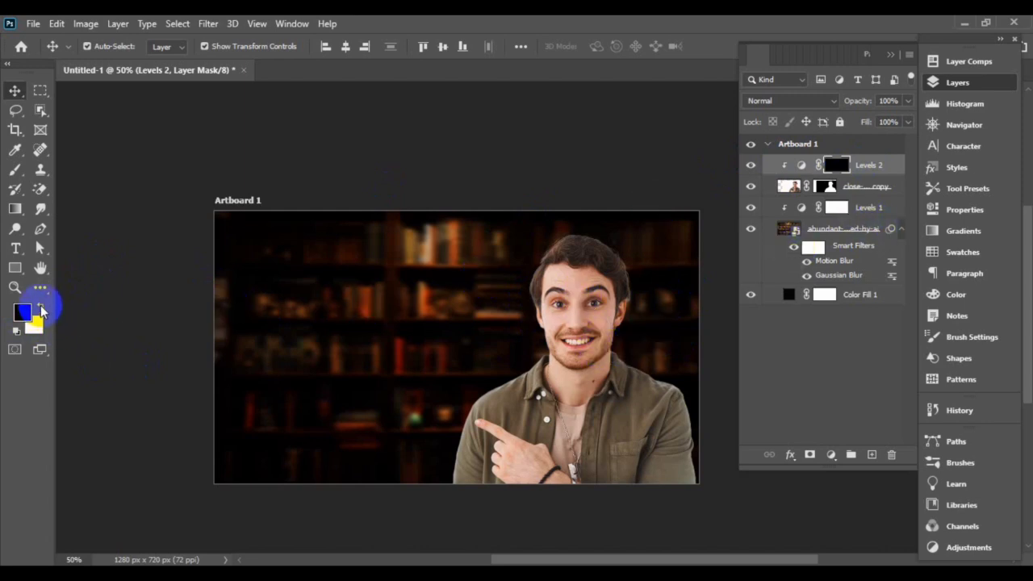
left_click(41, 310)
key("d")
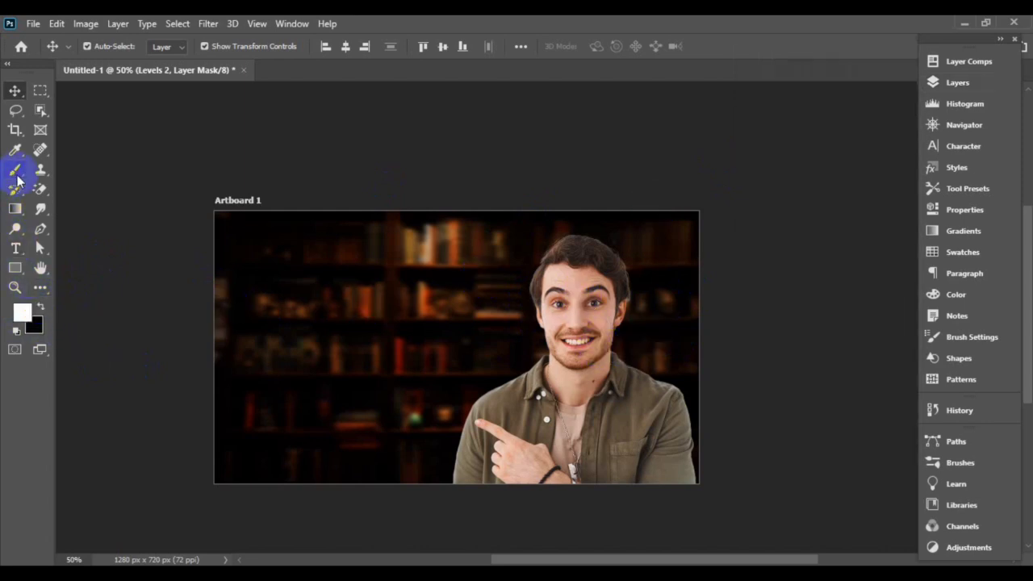
left_click(14, 170)
left_click(565, 276)
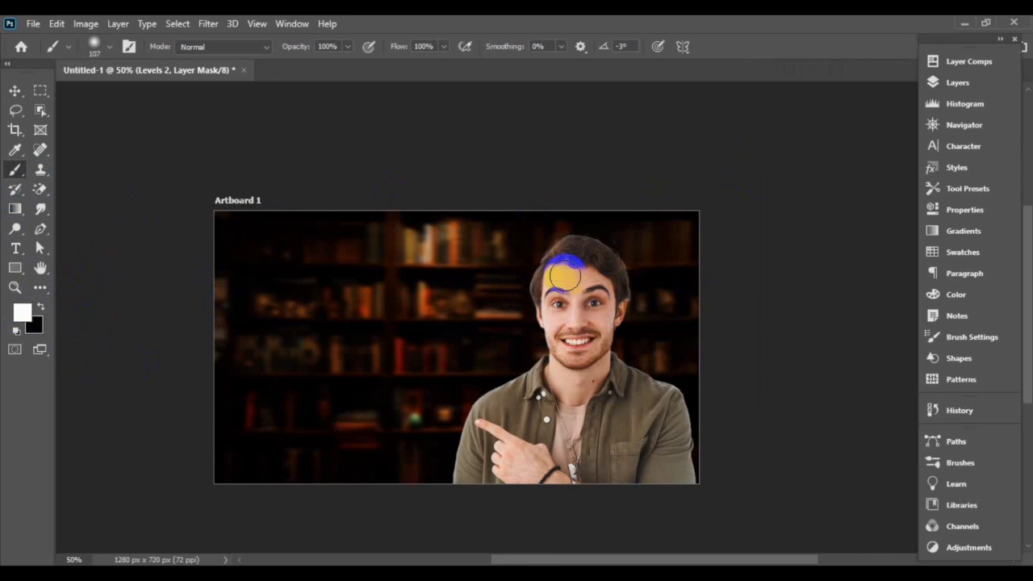
left_click(999, 86)
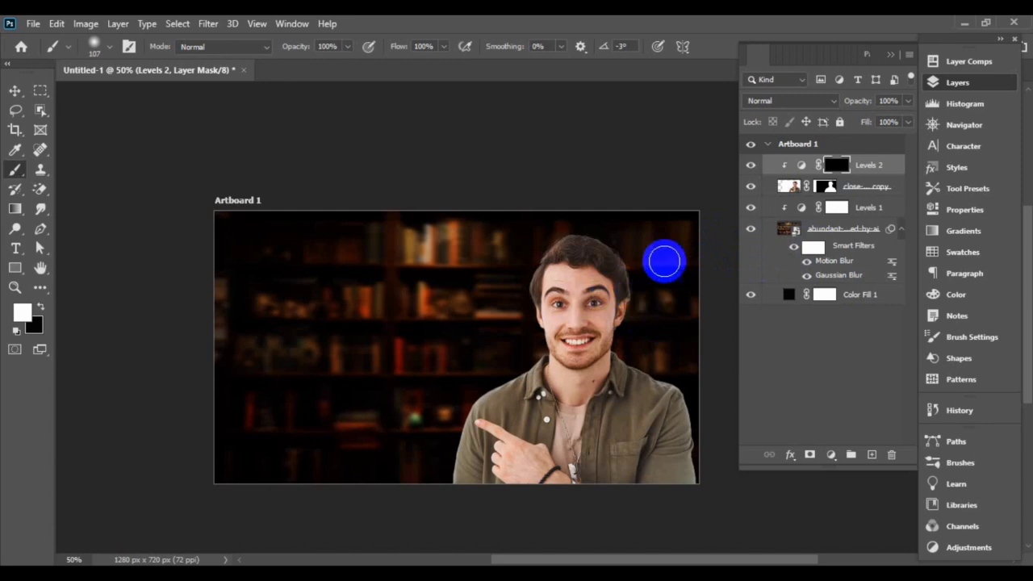
mouse_move(558, 241)
left_mouse_down()
mouse_move(519, 274)
mouse_move(517, 294)
mouse_move(549, 233)
mouse_move(609, 229)
mouse_move(638, 260)
mouse_move(605, 231)
mouse_move(633, 263)
mouse_move(643, 320)
mouse_move(634, 339)
mouse_move(639, 304)
mouse_move(629, 336)
mouse_move(638, 357)
mouse_move(669, 369)
mouse_move(694, 415)
left_mouse_up()
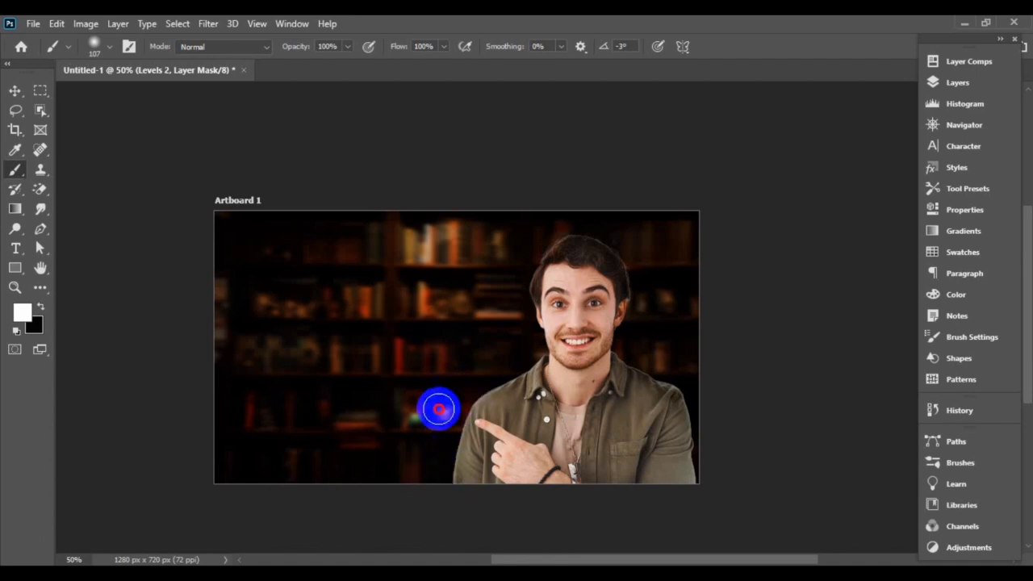
mouse_move(530, 347)
left_mouse_down()
mouse_move(460, 393)
mouse_move(493, 395)
left_mouse_up()
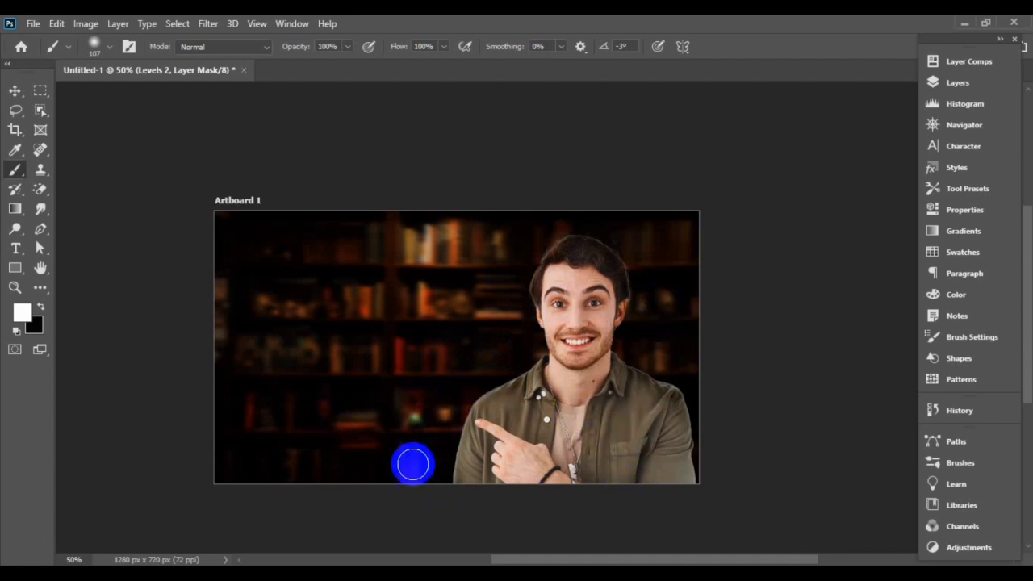
left_click(16, 91)
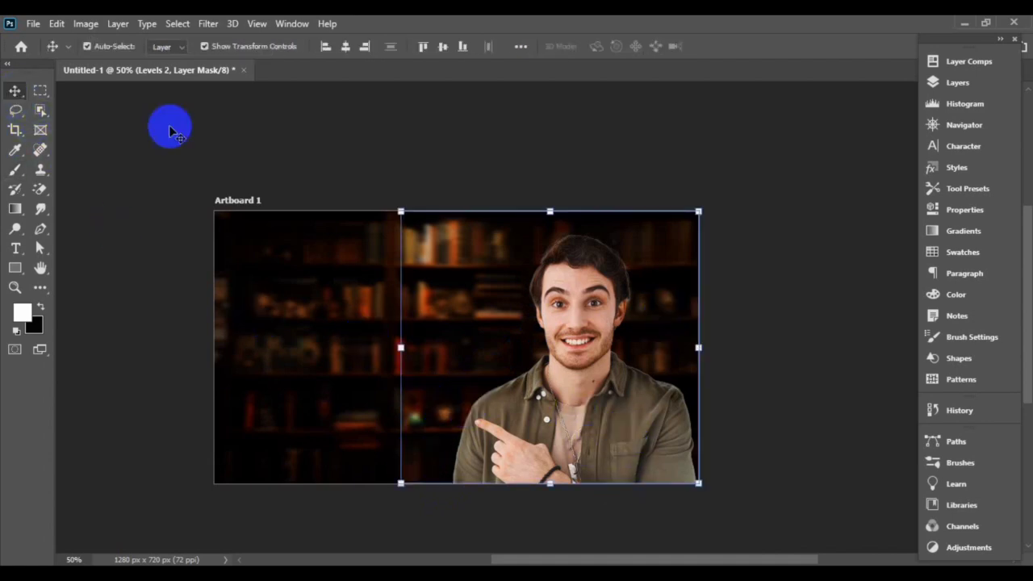
left_click(462, 139)
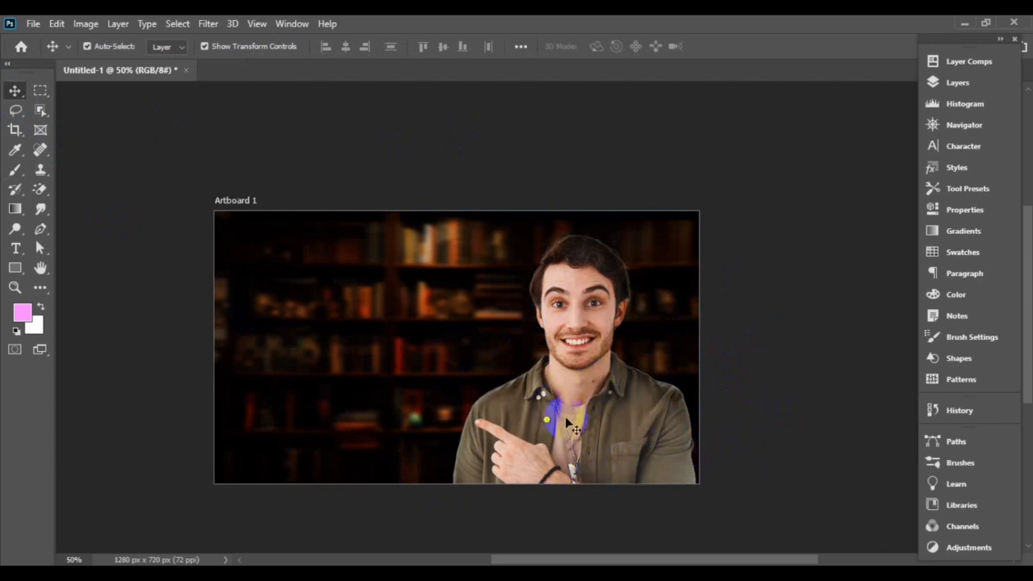
left_click(933, 81)
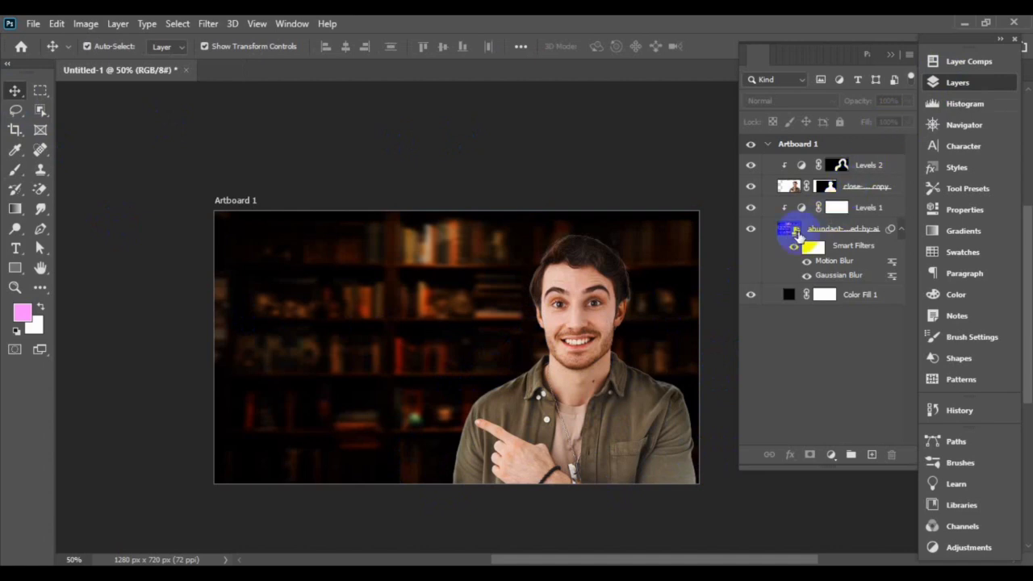
Step: Add a new layer directly above the bookshelf's Levels adjustment and set its blend mode to Screen
left_click(865, 208)
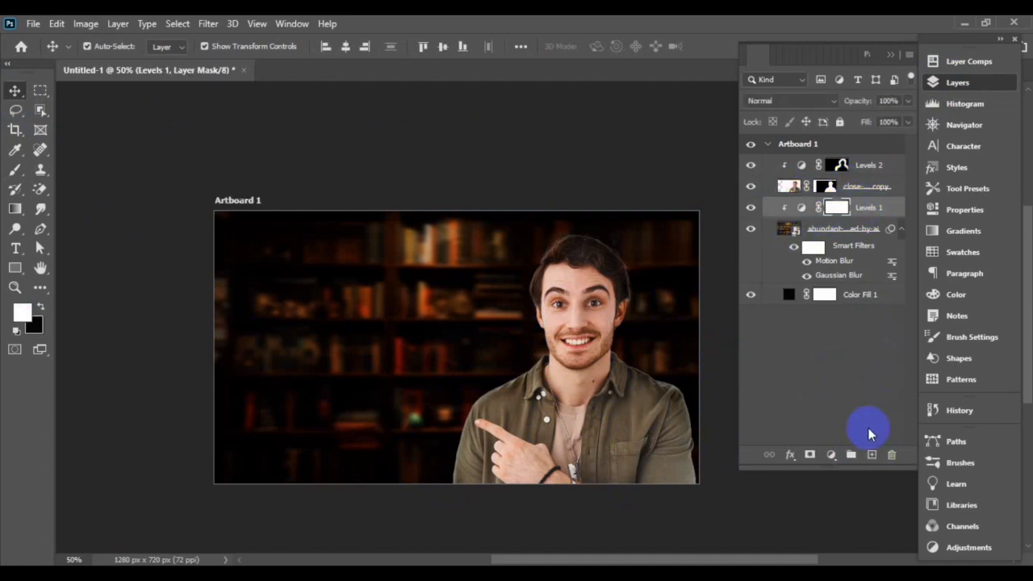
left_click(872, 456)
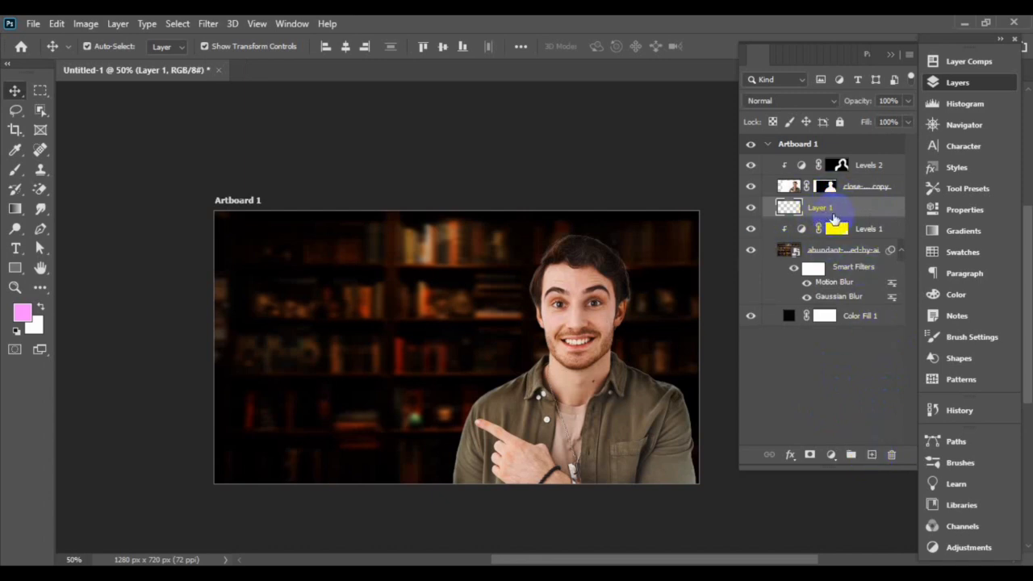
left_click(813, 107)
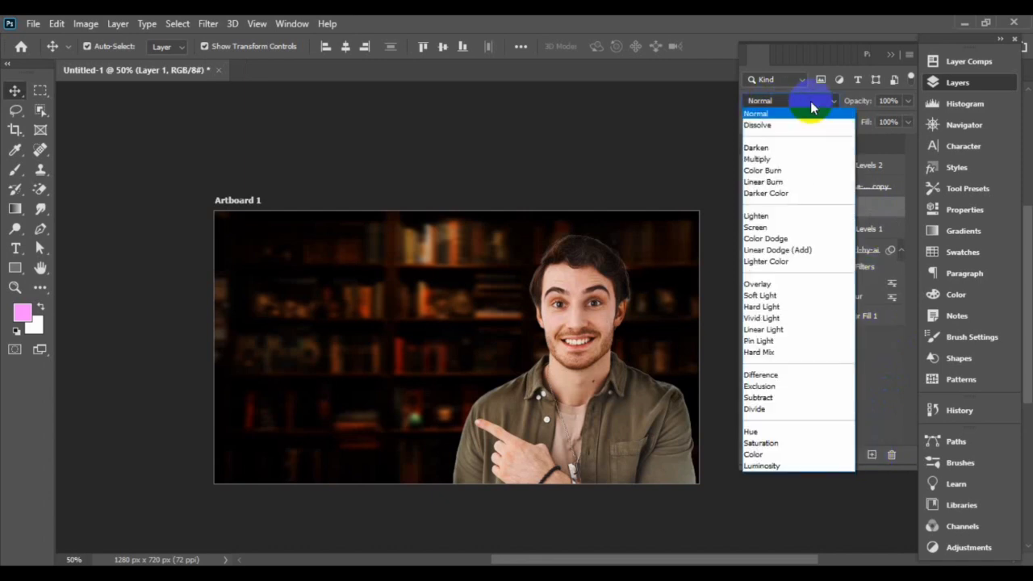
left_click(795, 228)
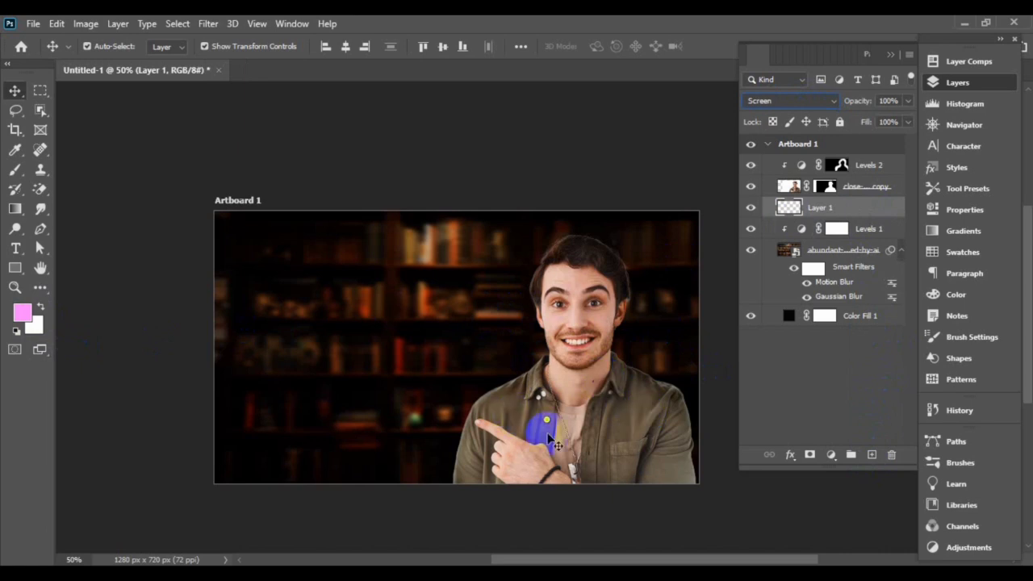
Step: Set the foreground colour to the more saturated pink fc62fe, with saturation at 62%
left_click(24, 313)
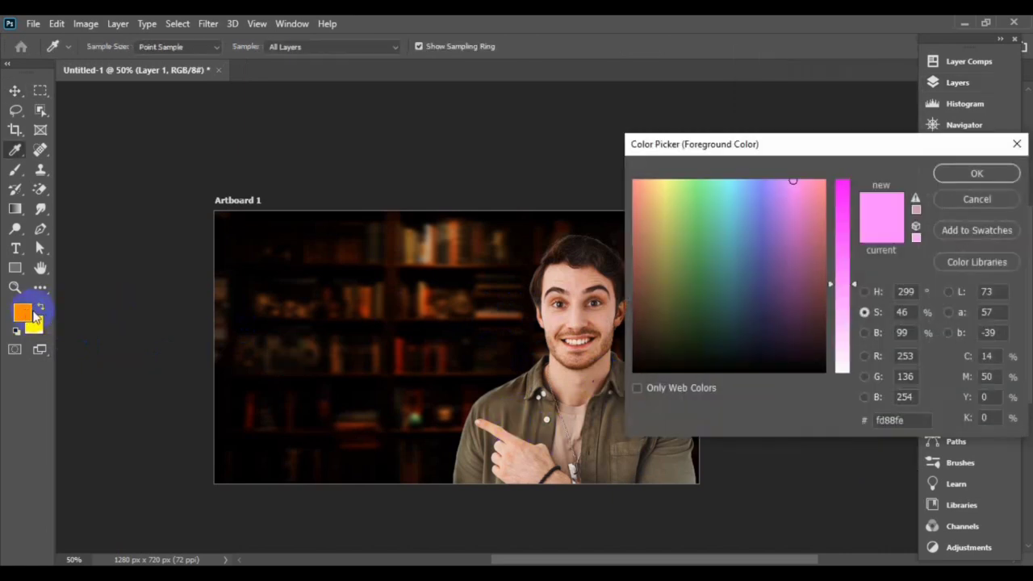
left_click(845, 261)
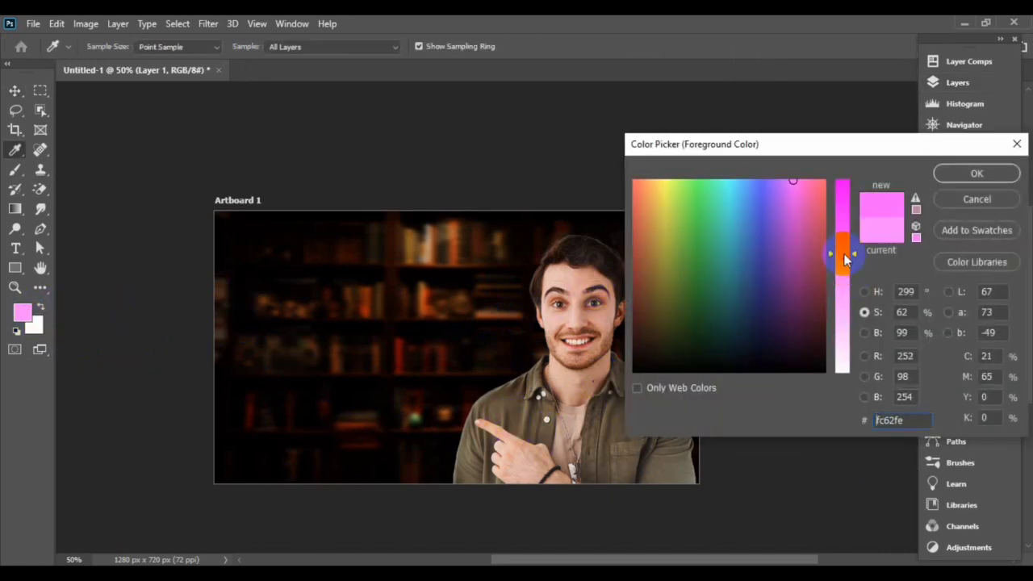
left_click(949, 179)
key("v")
left_click(289, 245)
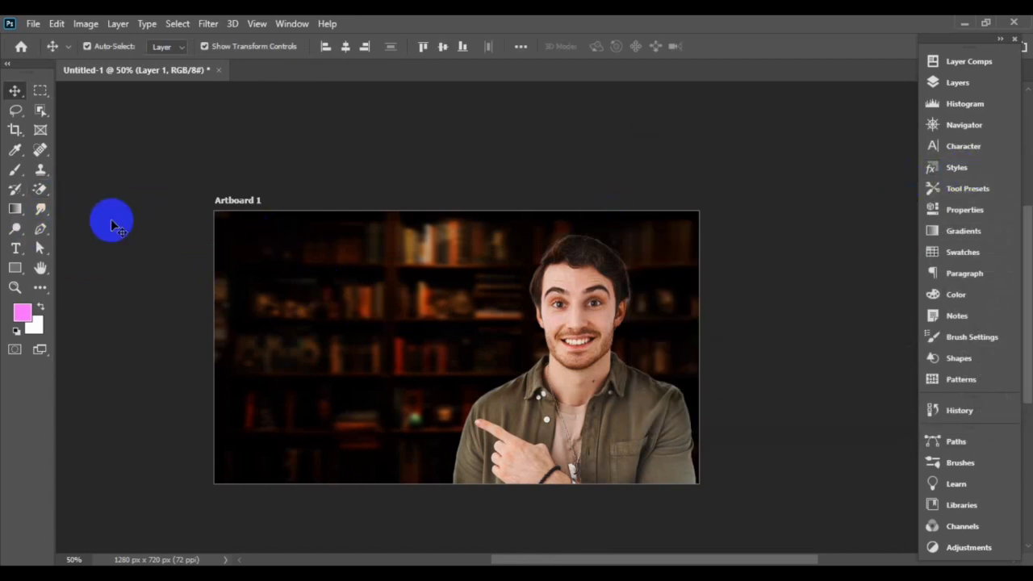
Step: Paint a pink glow behind the man's head and shoulders with a soft 523-pixel brush centred below his chin
left_click(14, 172)
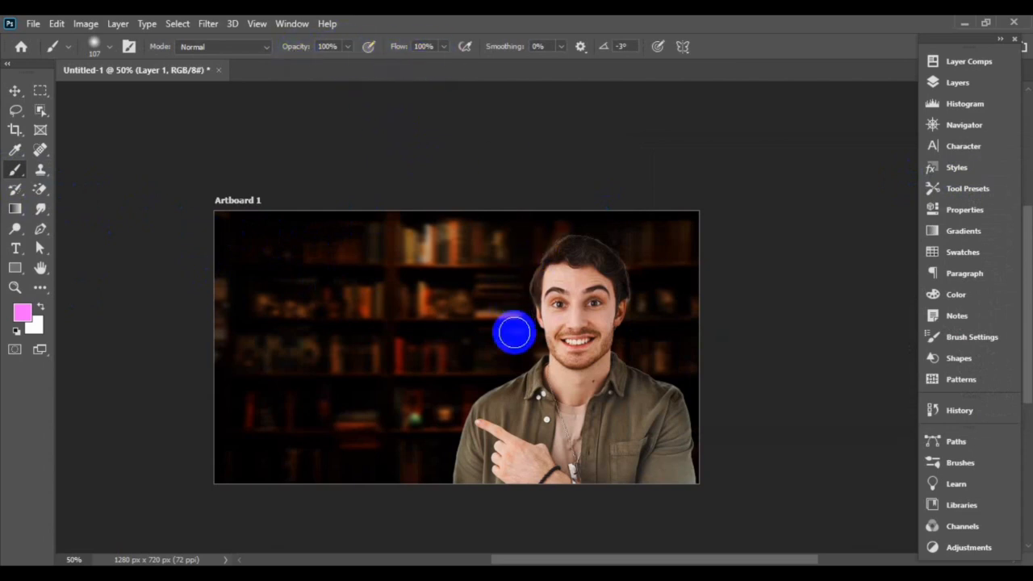
mouse_move(405, 328)
left_mouse_down()
mouse_move(438, 345)
mouse_move(425, 351)
mouse_move(466, 383)
mouse_move(456, 385)
mouse_move(425, 323)
mouse_move(429, 302)
mouse_move(425, 342)
mouse_move(426, 288)
left_mouse_up()
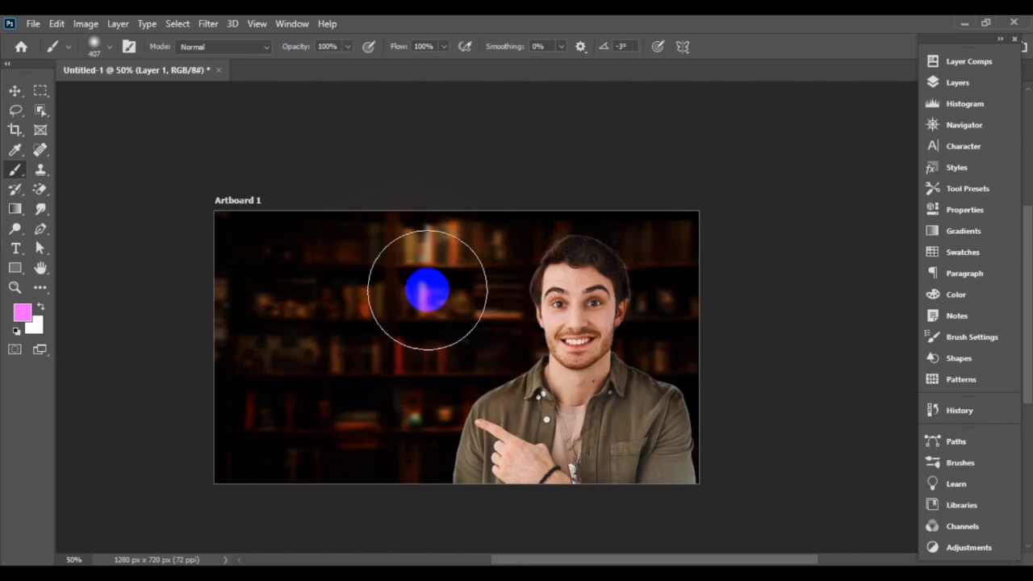
left_click_drag(574, 357, 611, 389)
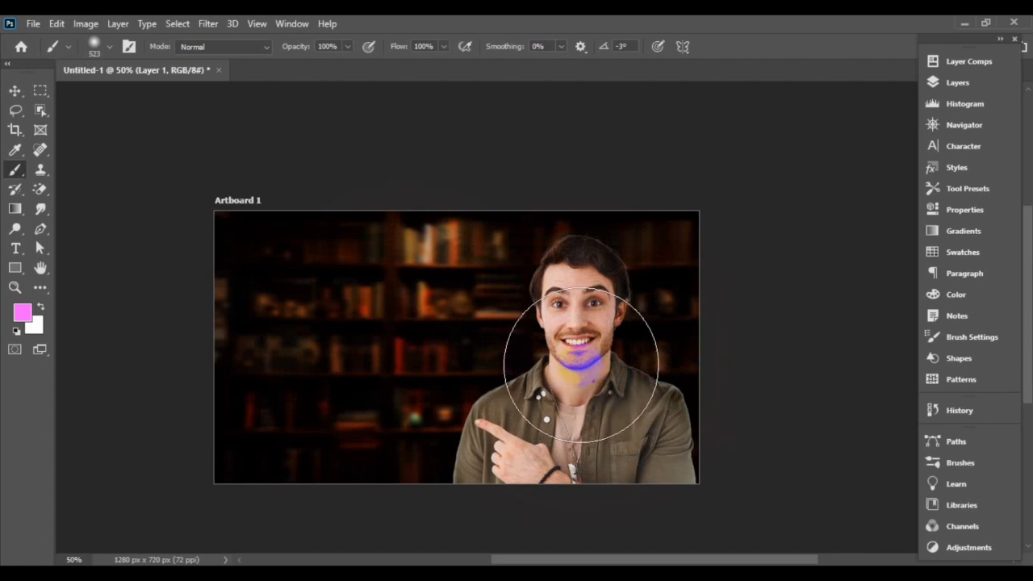
left_click(581, 365)
mouse_move(597, 400)
left_mouse_down()
mouse_move(564, 441)
mouse_move(692, 398)
mouse_move(643, 405)
mouse_move(617, 423)
mouse_move(640, 441)
mouse_move(635, 453)
mouse_move(611, 428)
mouse_move(615, 340)
mouse_move(573, 357)
mouse_move(590, 385)
left_mouse_up()
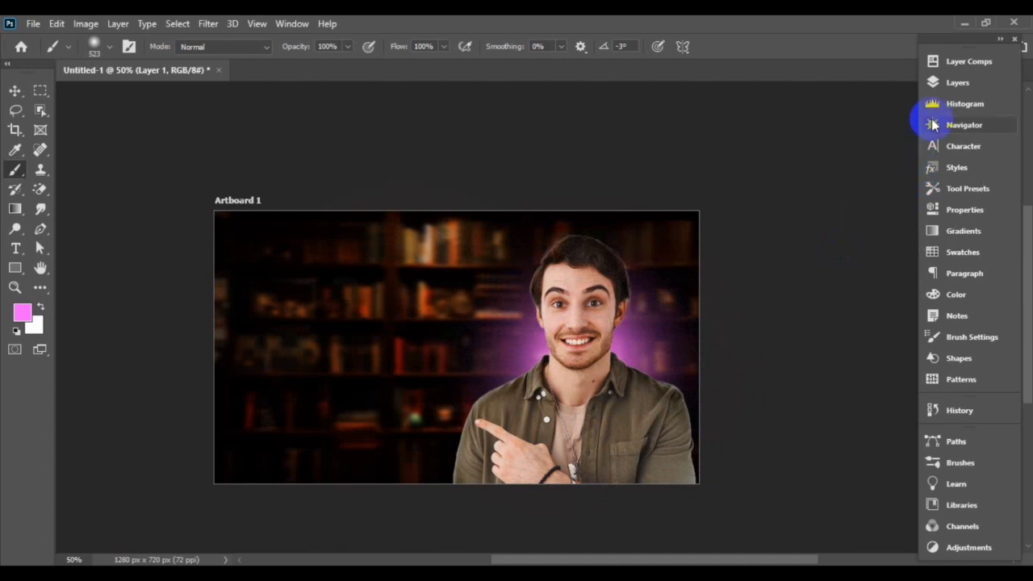
Step: Add another new layer above the pink glow and set its blend mode to Screen
left_click(957, 82)
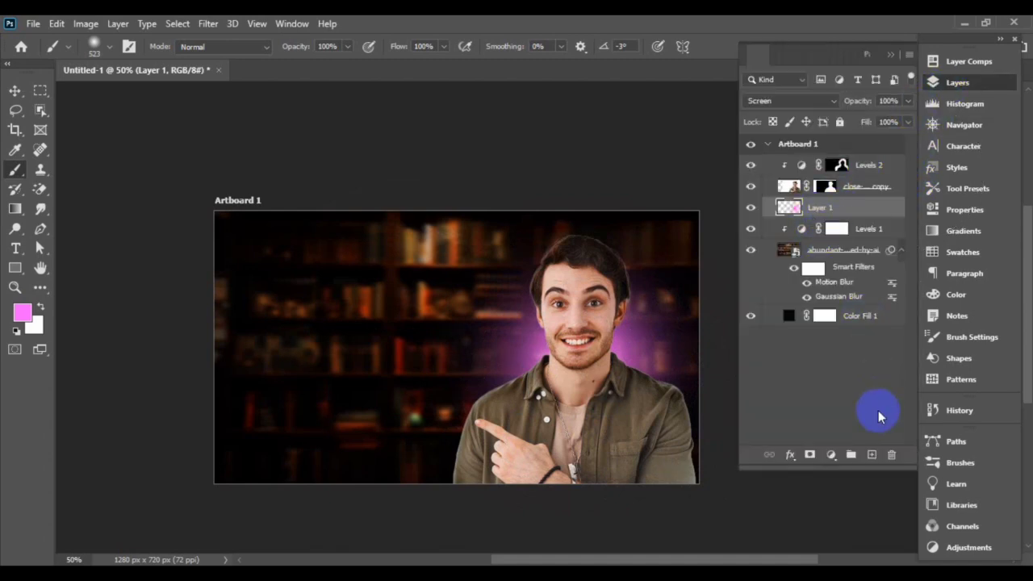
left_click(872, 454)
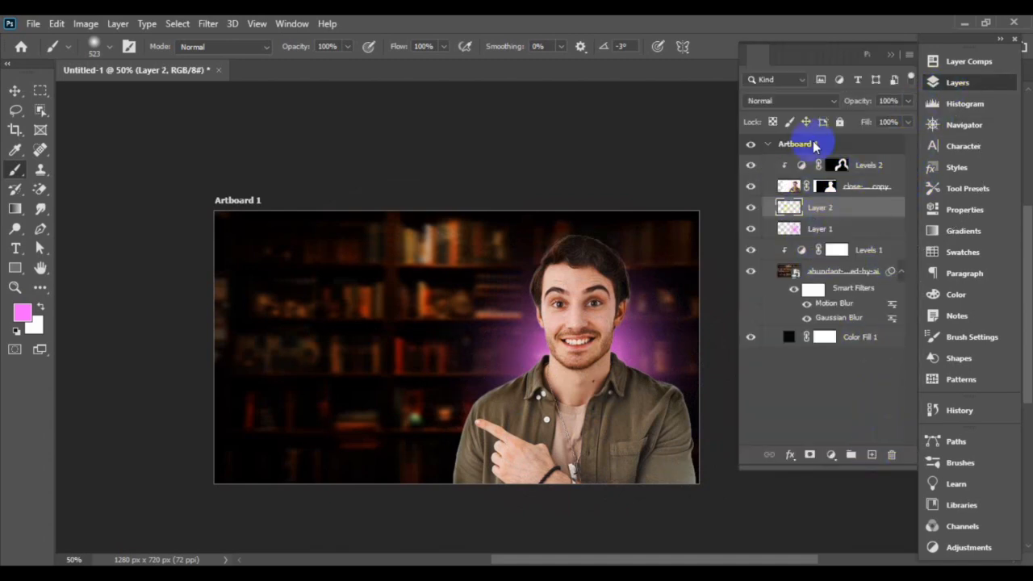
left_click(797, 100)
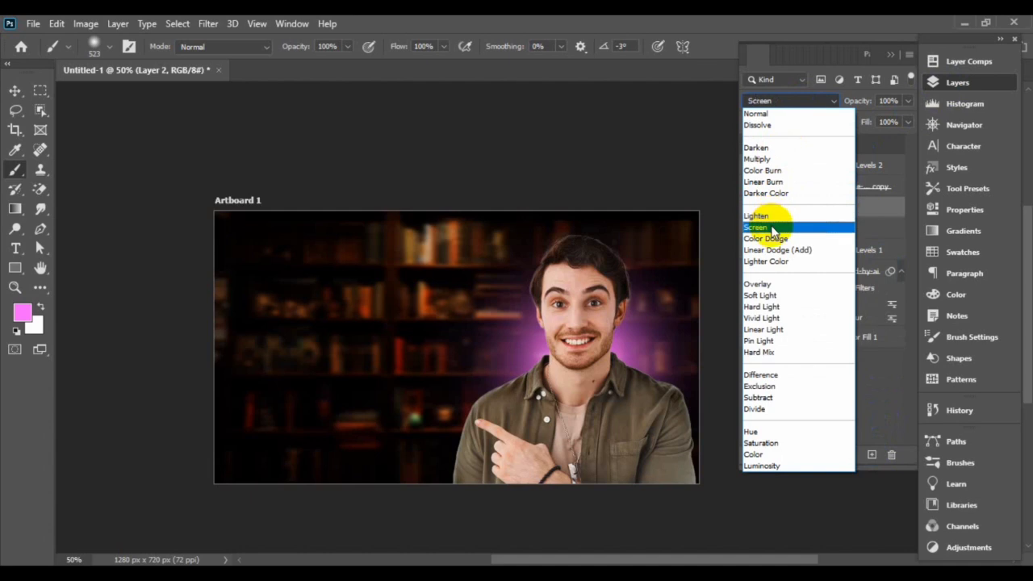
left_click(758, 228)
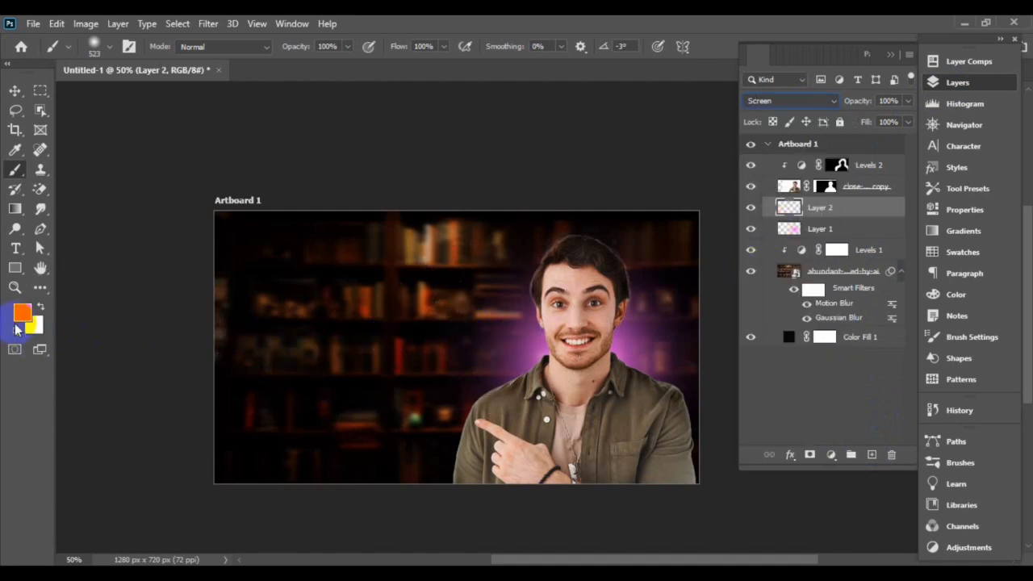
Step: Set the foreground colour to lighter pink fd9cfe and paint a smaller glow behind the man's neck with a soft 363-pixel brush
left_click(21, 313)
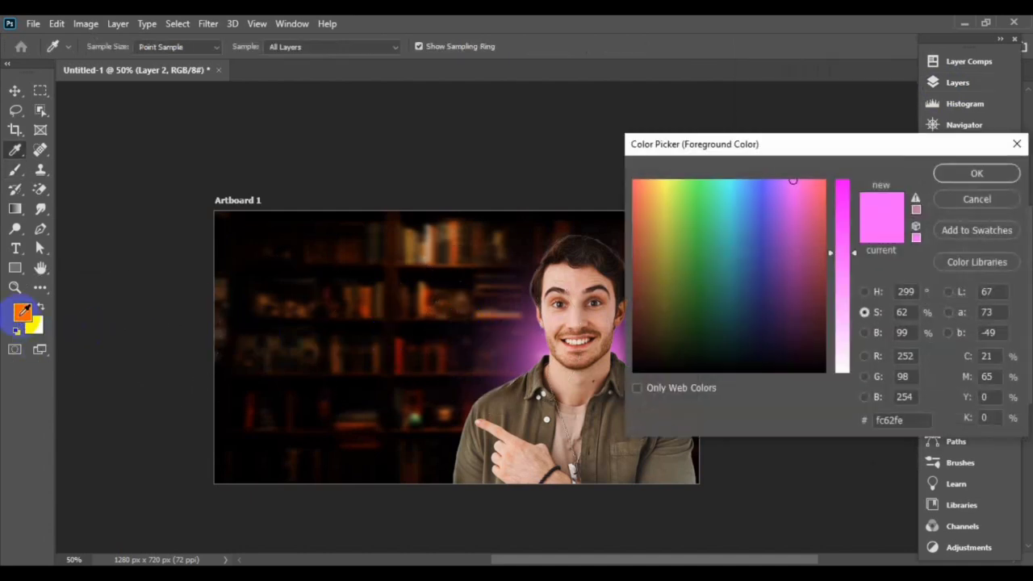
left_click(842, 313)
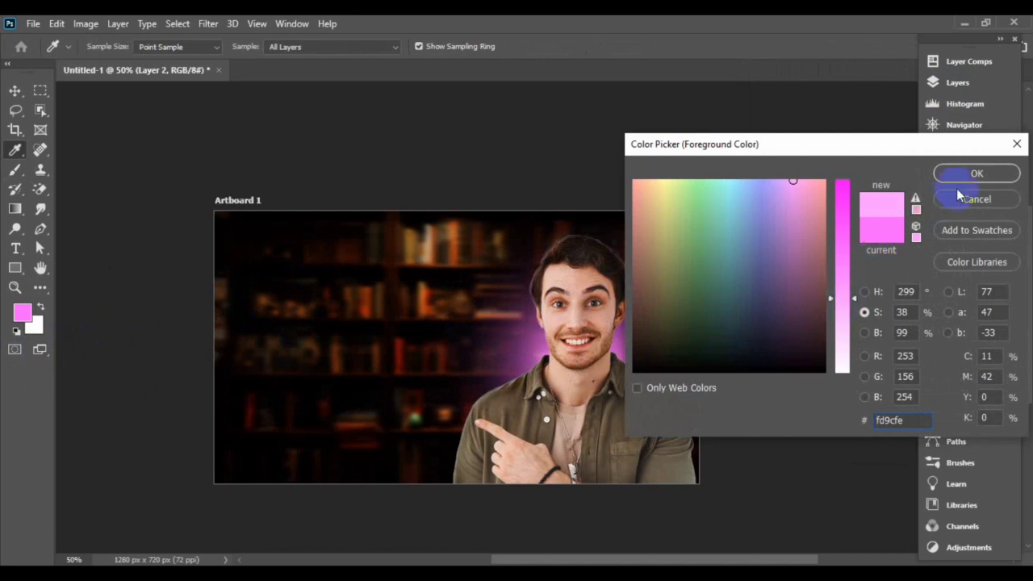
left_click(976, 174)
mouse_move(704, 396)
left_mouse_down()
mouse_move(622, 414)
mouse_move(662, 389)
mouse_move(578, 399)
mouse_move(569, 372)
mouse_move(588, 367)
mouse_move(550, 379)
left_mouse_up()
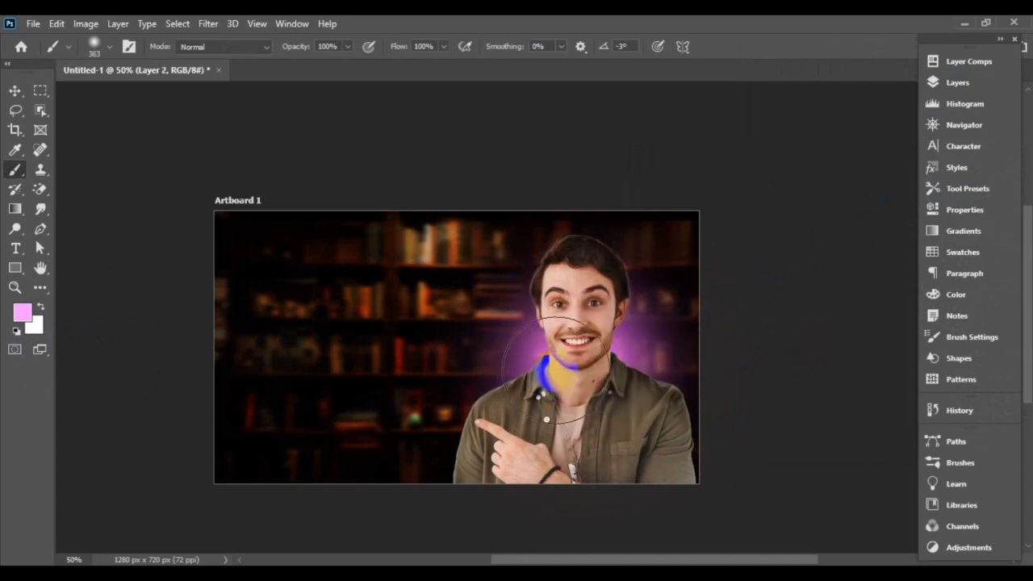
left_click(572, 363)
mouse_move(662, 422)
left_mouse_down()
mouse_move(661, 406)
mouse_move(691, 387)
mouse_move(685, 482)
mouse_move(610, 446)
left_mouse_up()
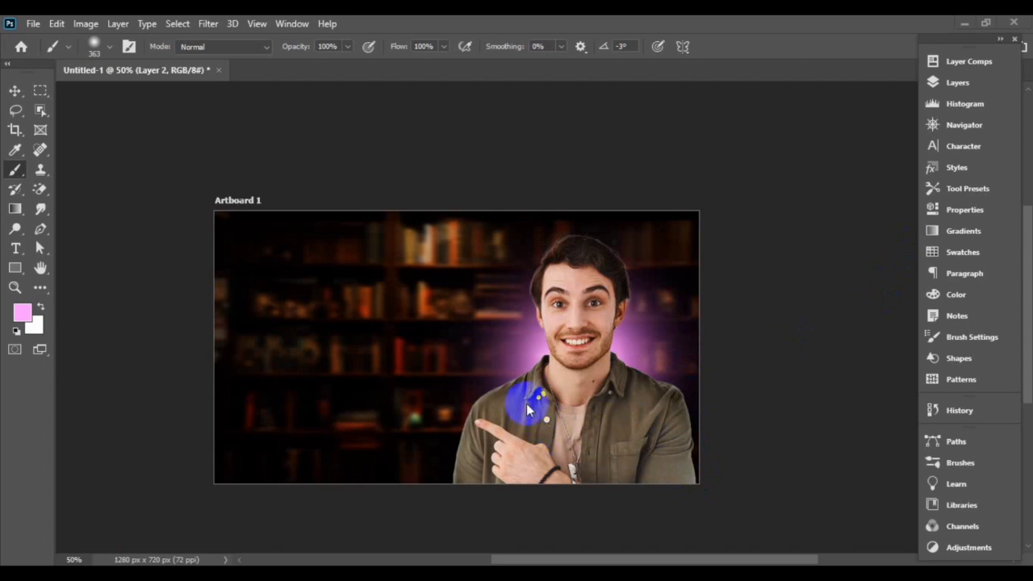
Step: Paint light pink along the man's shoulders and arms on a new layer behind him with a soft 175-pixel brush, then deselect the layer
left_click(958, 84)
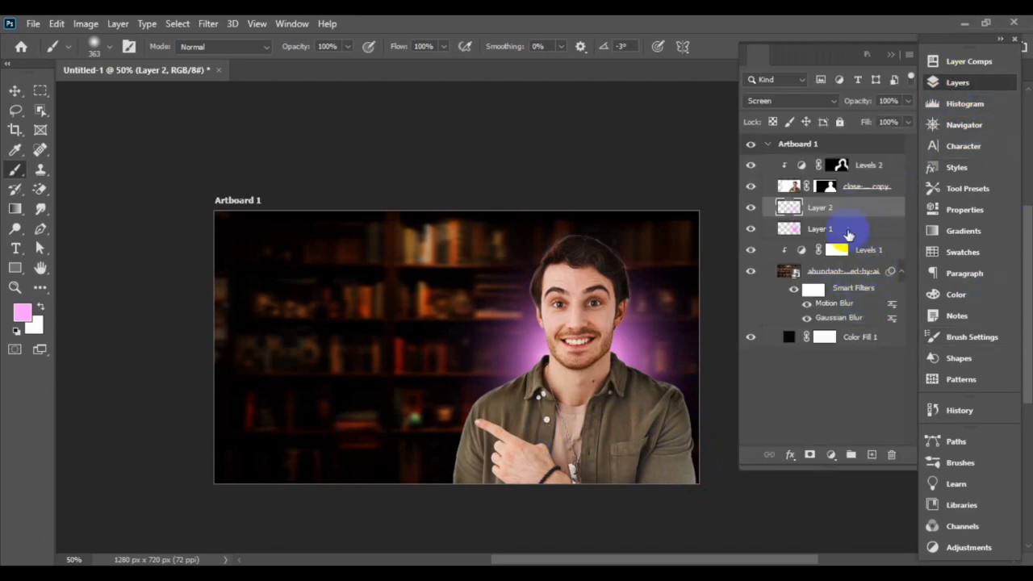
left_click(873, 457)
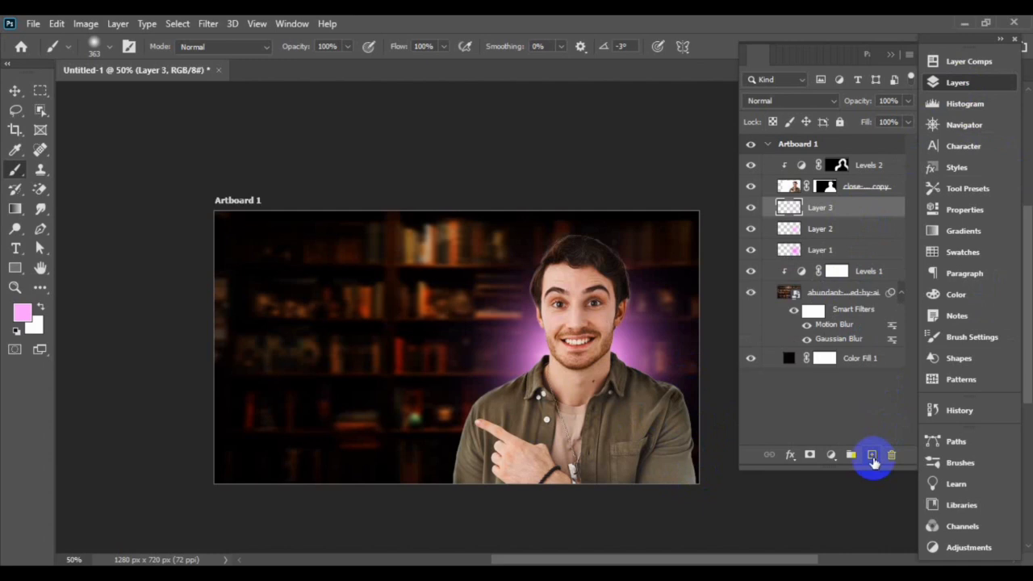
left_click(633, 413)
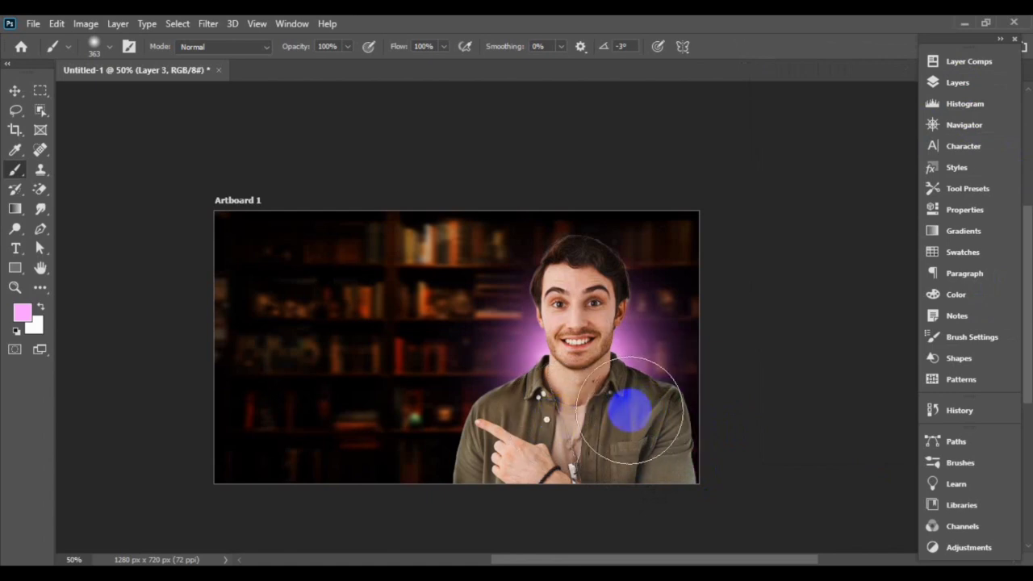
left_click_drag(620, 408, 576, 428)
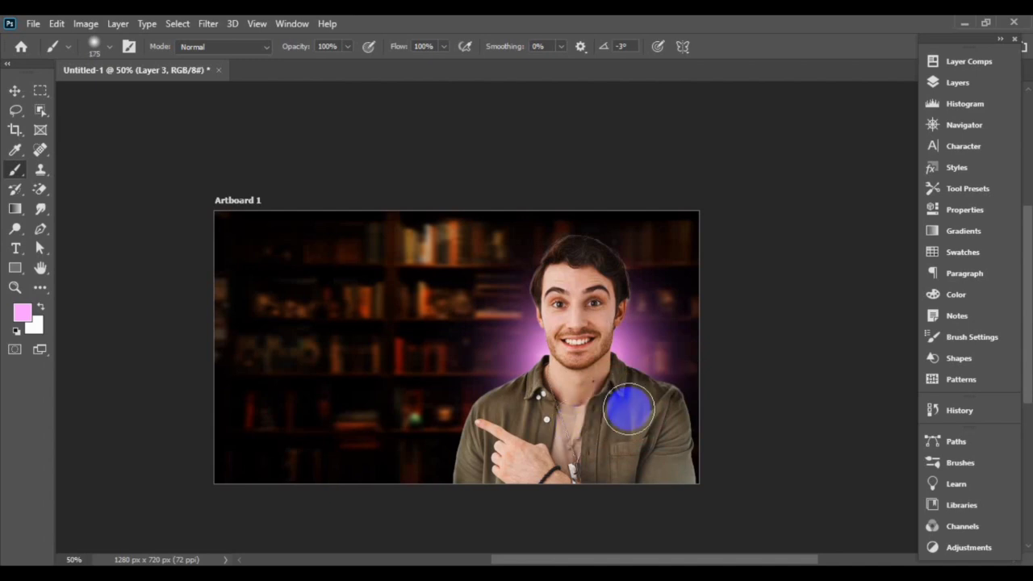
mouse_move(644, 399)
left_mouse_down()
mouse_move(666, 417)
mouse_move(661, 461)
mouse_move(525, 406)
mouse_move(534, 389)
mouse_move(493, 422)
mouse_move(477, 473)
mouse_move(578, 479)
mouse_move(678, 433)
mouse_move(635, 396)
left_mouse_up()
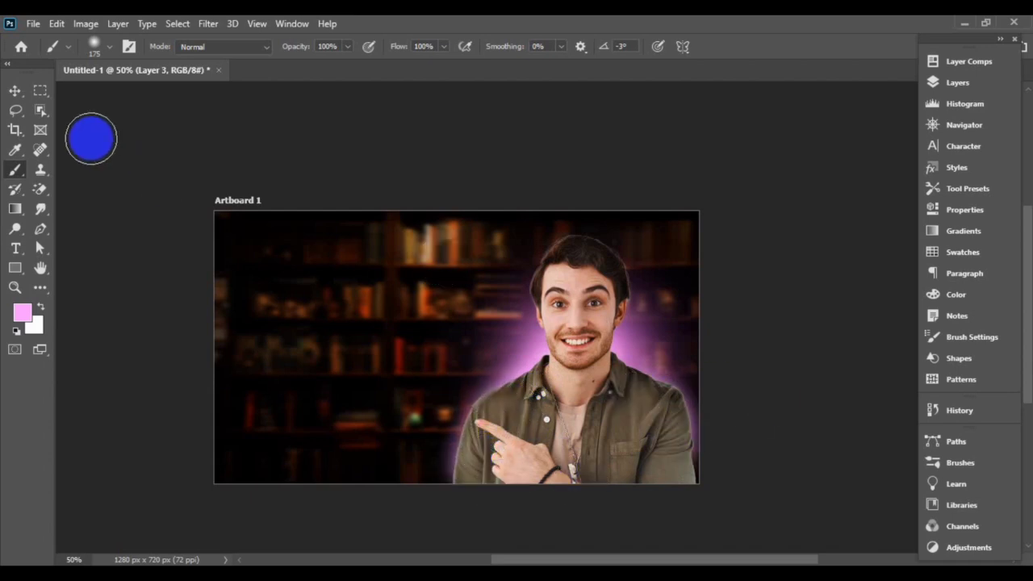
left_click(14, 92)
left_click(348, 123)
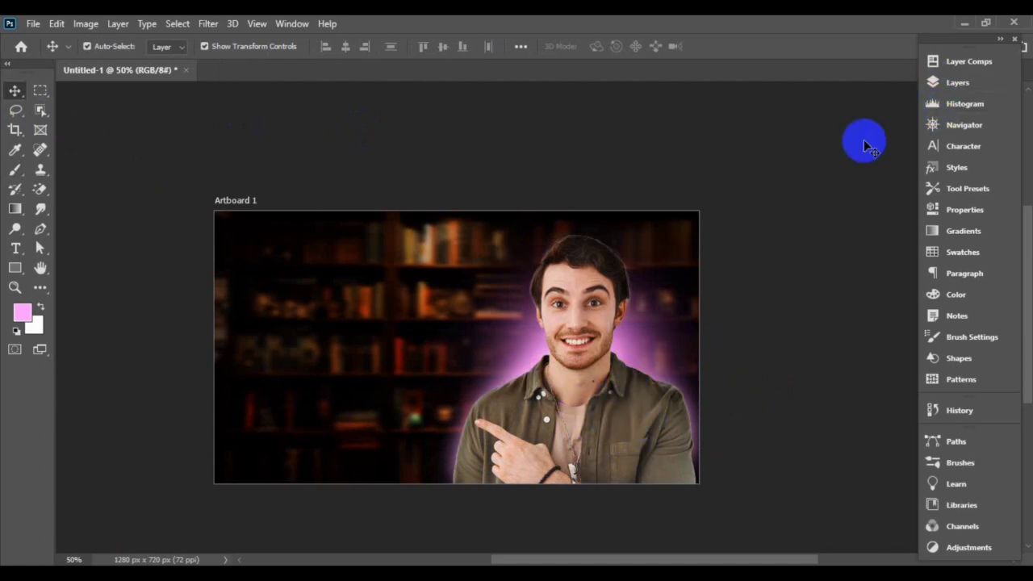
Step: Add a solid colour fill of fd9cfe directly above the man's cut-out, clipped to that layer
left_click(603, 339)
left_click(961, 209)
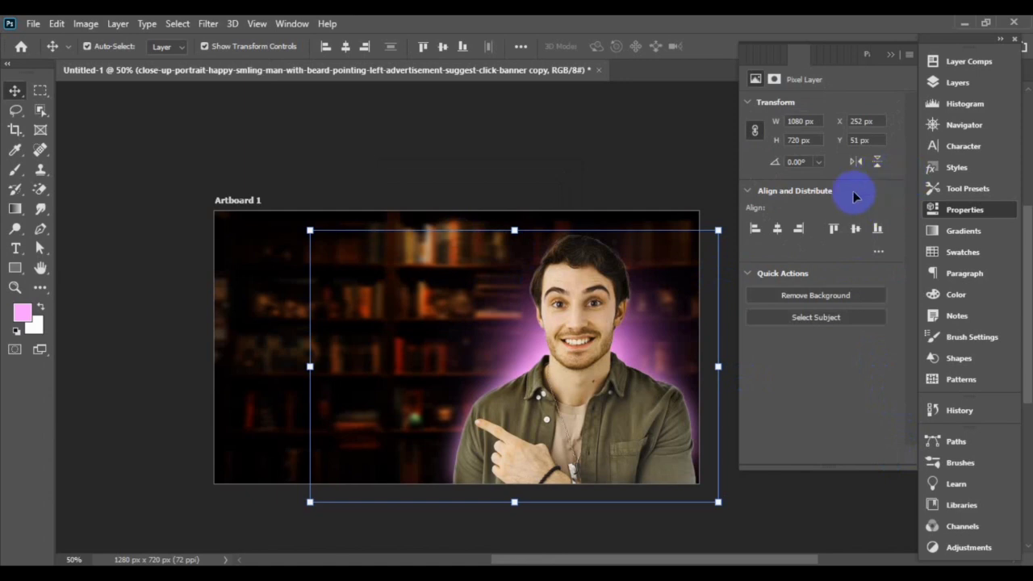
left_click(950, 84)
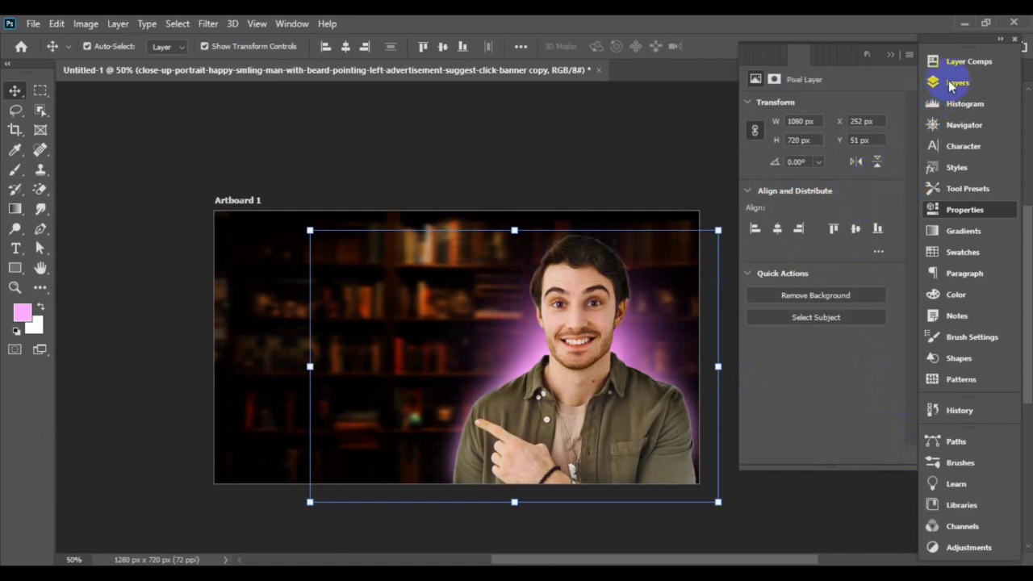
left_click(957, 83)
left_click(957, 83)
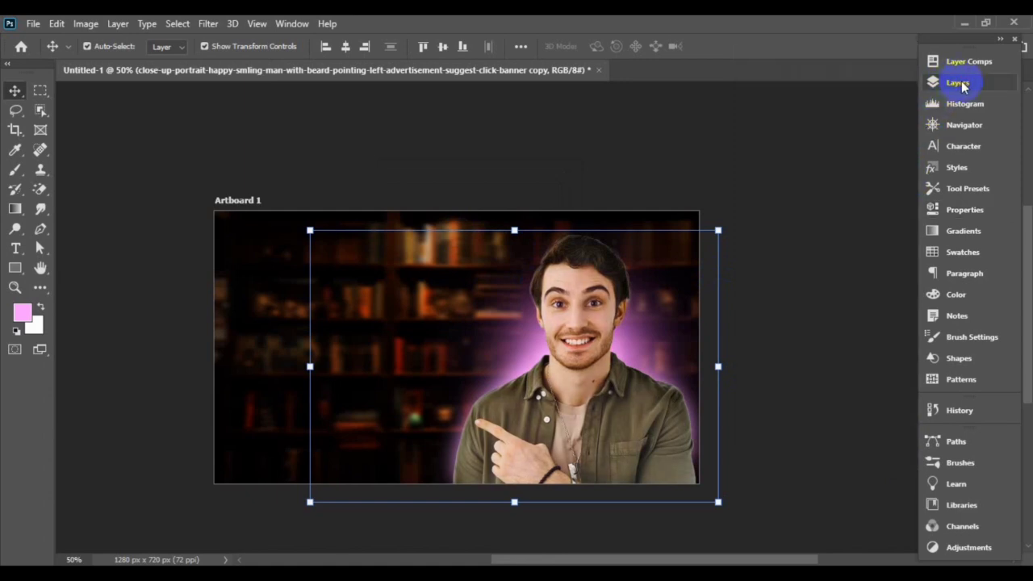
left_click(958, 84)
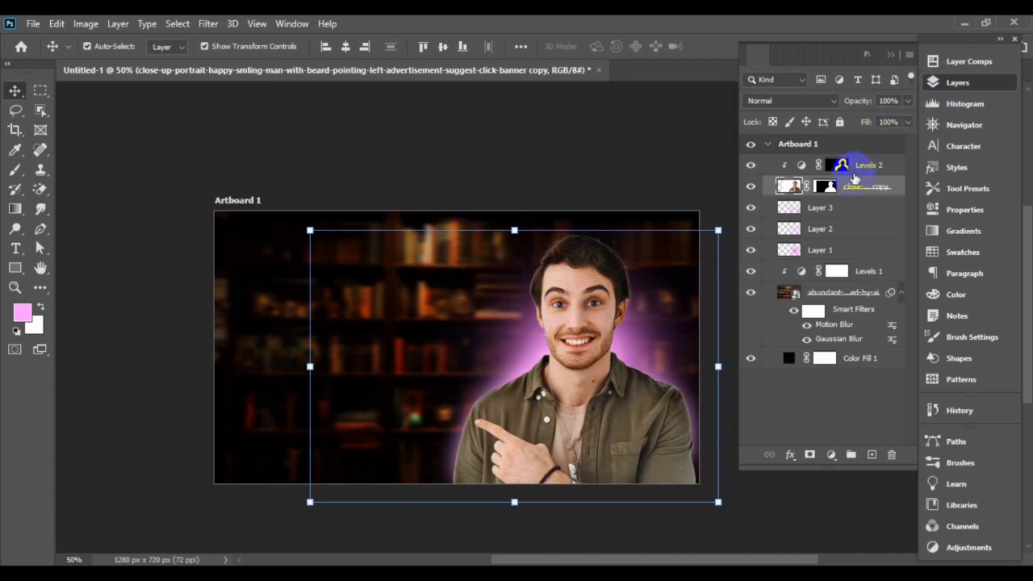
left_click(831, 456)
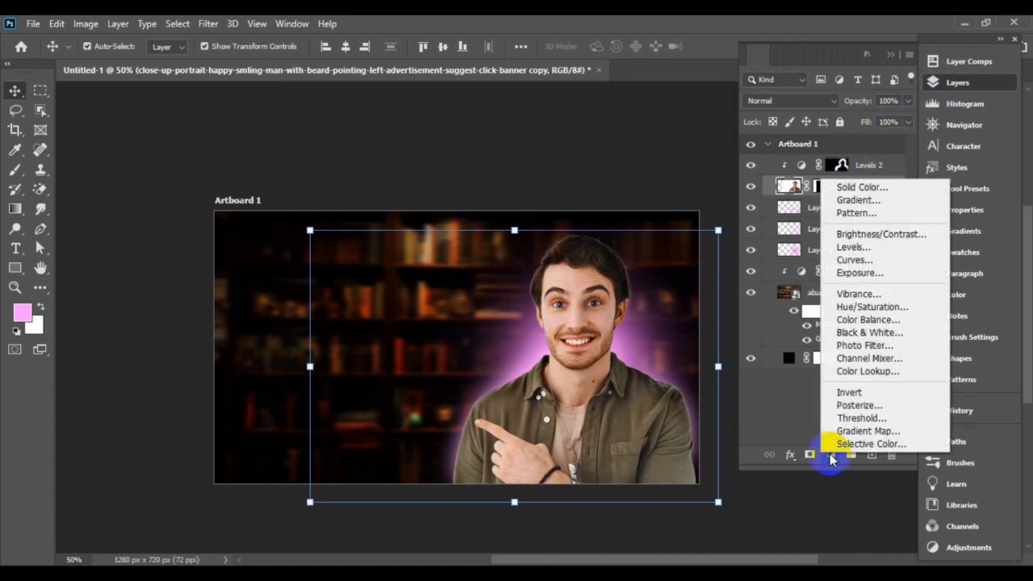
left_click(854, 191)
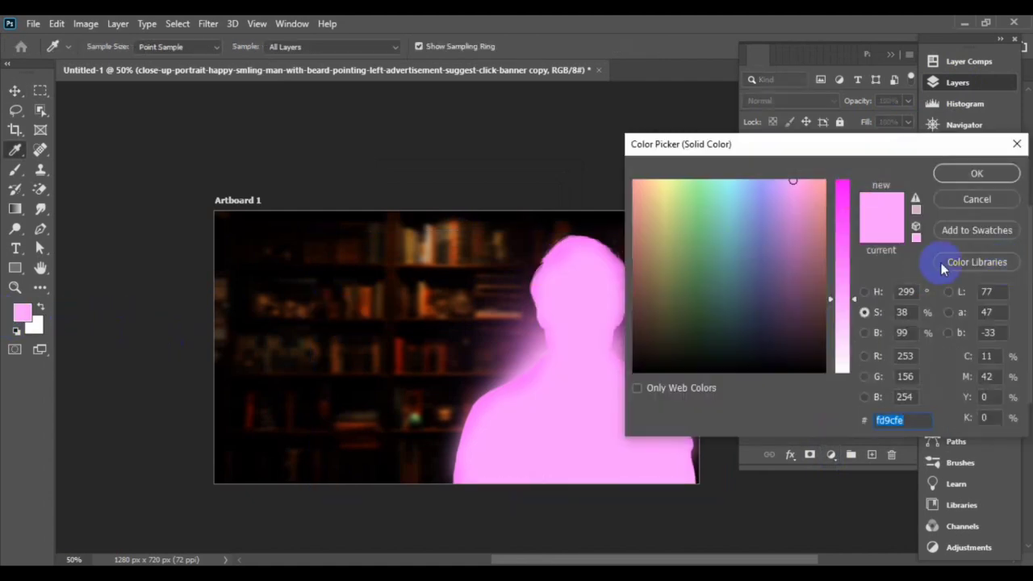
left_click(955, 178)
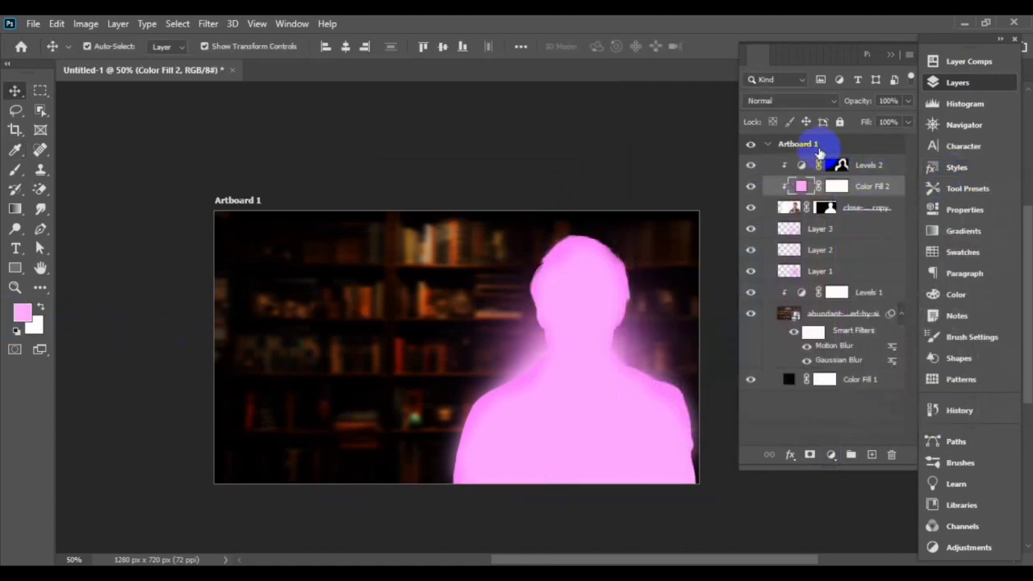
Step: Set the pink colour fill's blend mode to Soft Light and select its layer mask
left_click(791, 100)
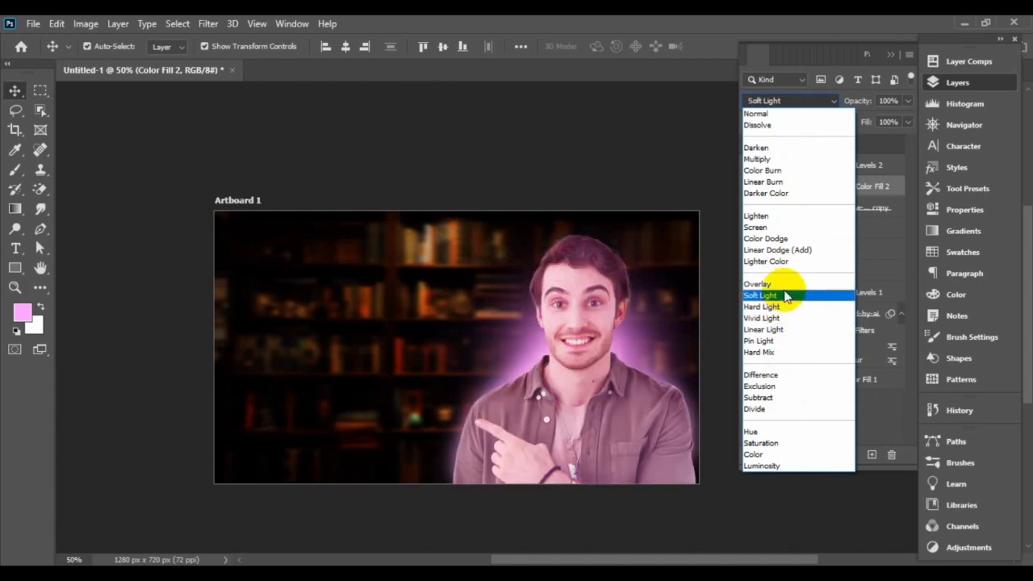
left_click(786, 296)
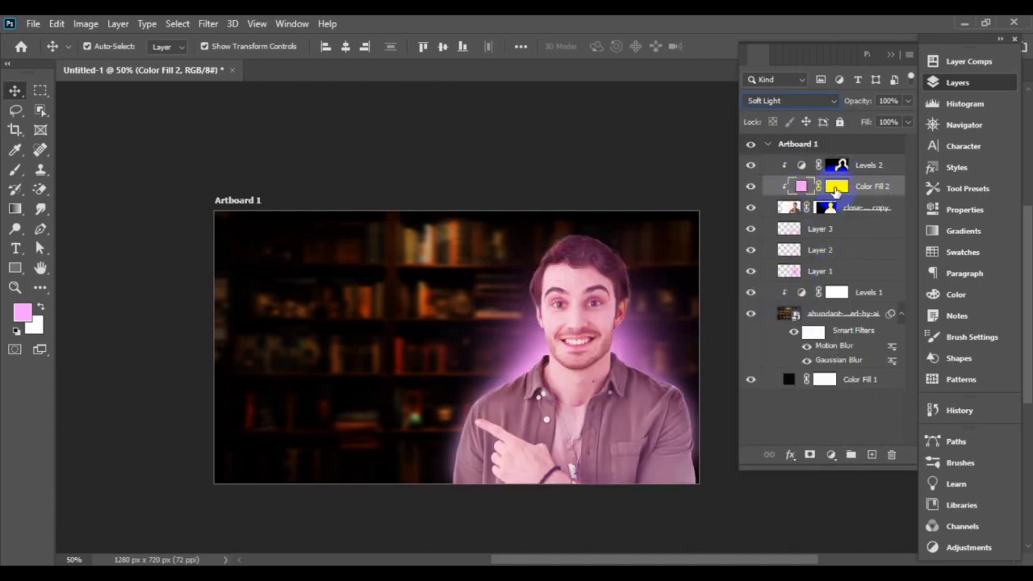
left_click(836, 188)
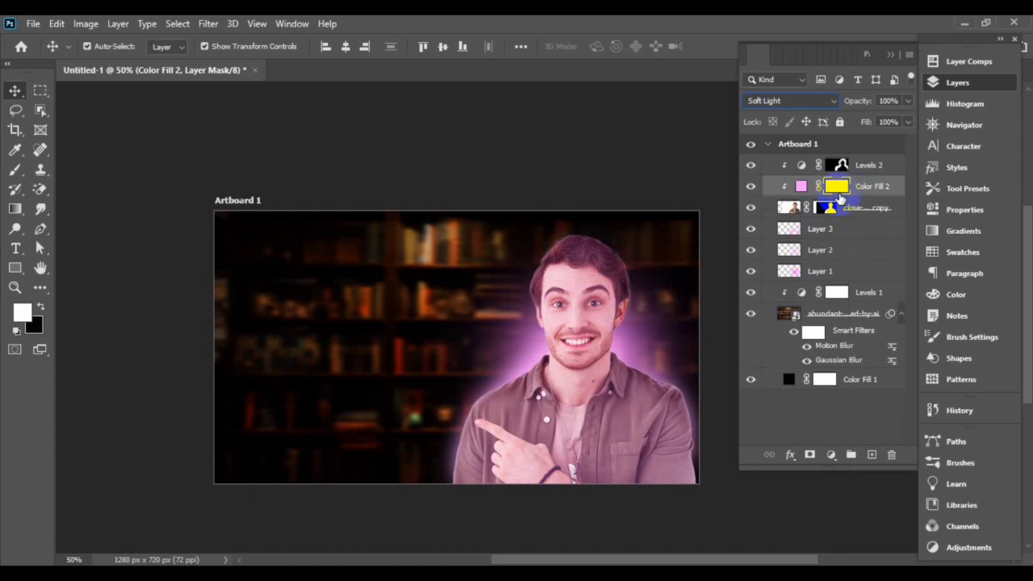
Step: Invert the pink colour fill's mask and try painting it white along the man's shoulders and neck with a soft 123-pixel brush
key("ctrl+i")
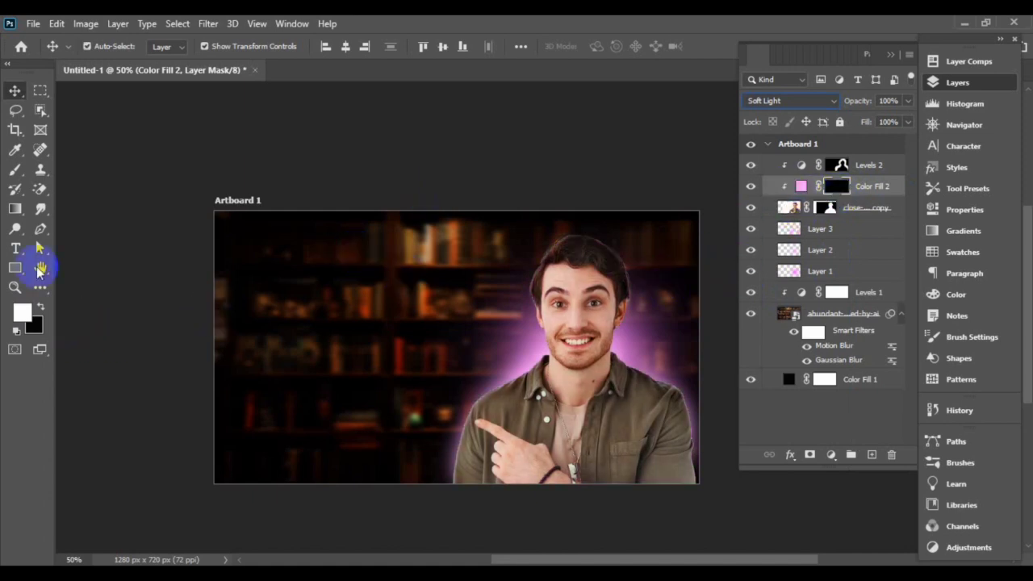
left_click(15, 170)
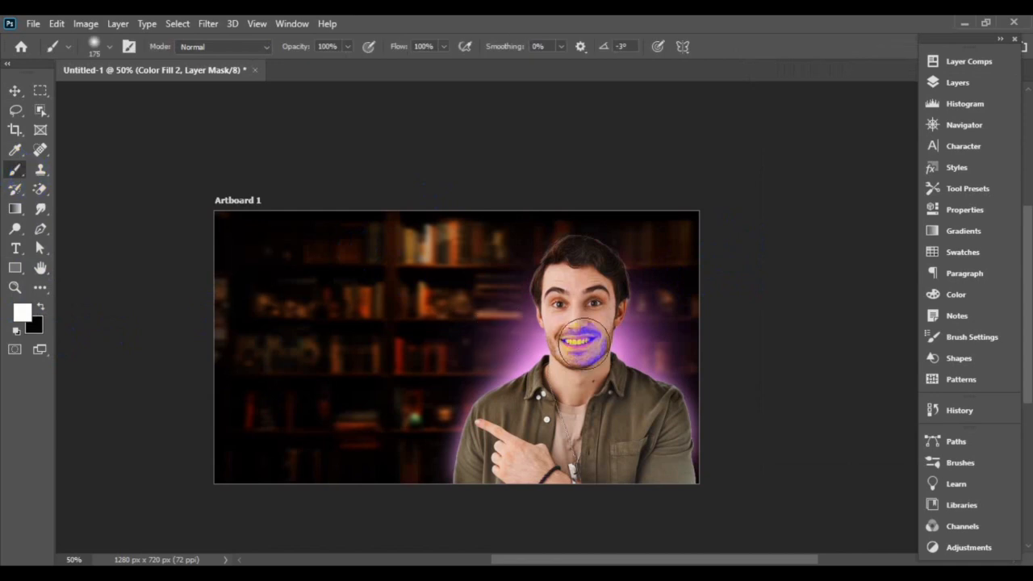
mouse_move(655, 343)
left_mouse_down()
mouse_move(681, 371)
mouse_move(697, 389)
mouse_move(708, 434)
mouse_move(528, 384)
mouse_move(532, 360)
mouse_move(500, 371)
mouse_move(503, 384)
mouse_move(480, 394)
mouse_move(435, 462)
left_mouse_up()
right_click(497, 383, "alt")
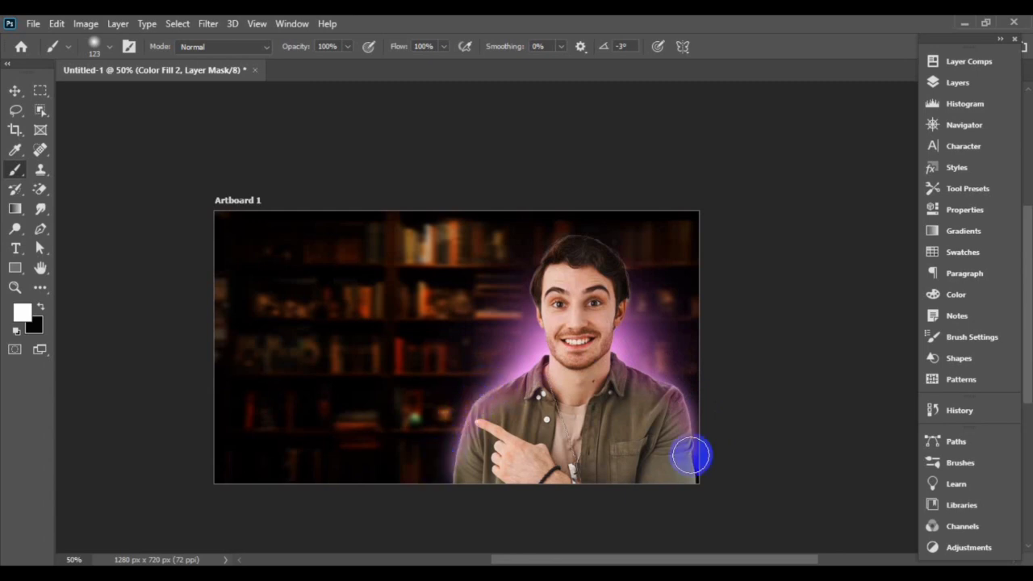
left_click(630, 328)
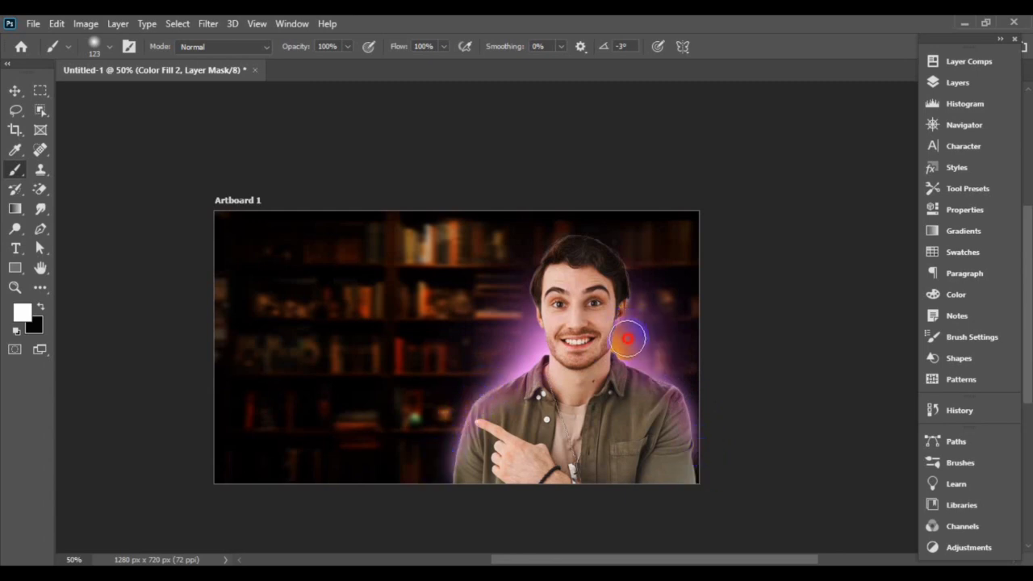
left_click_drag(525, 343, 525, 305)
left_click(512, 297)
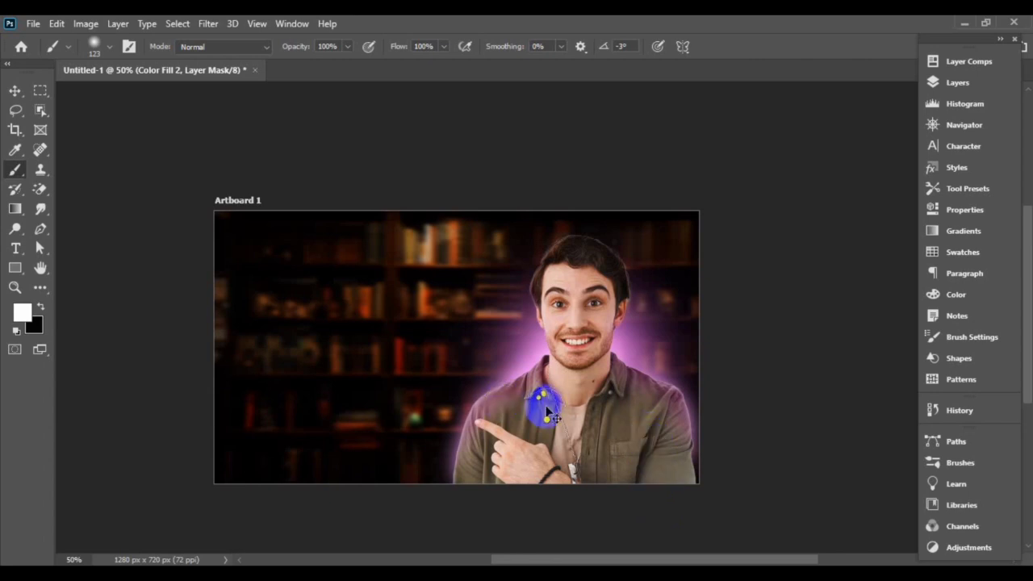
Step: Undo the white painting and the inversion on the pink colour fill's mask
key("z")
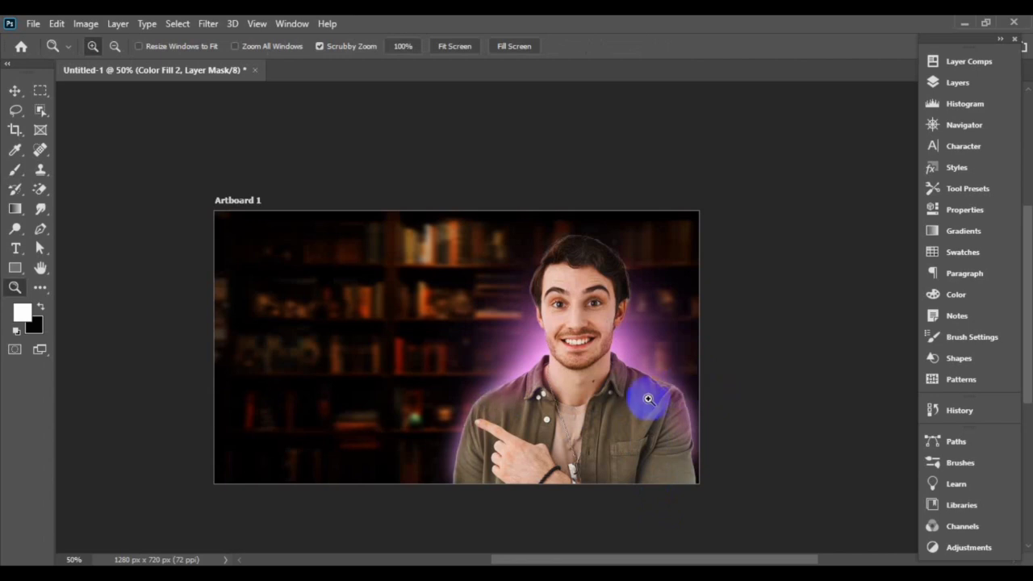
key("ctrl+z")
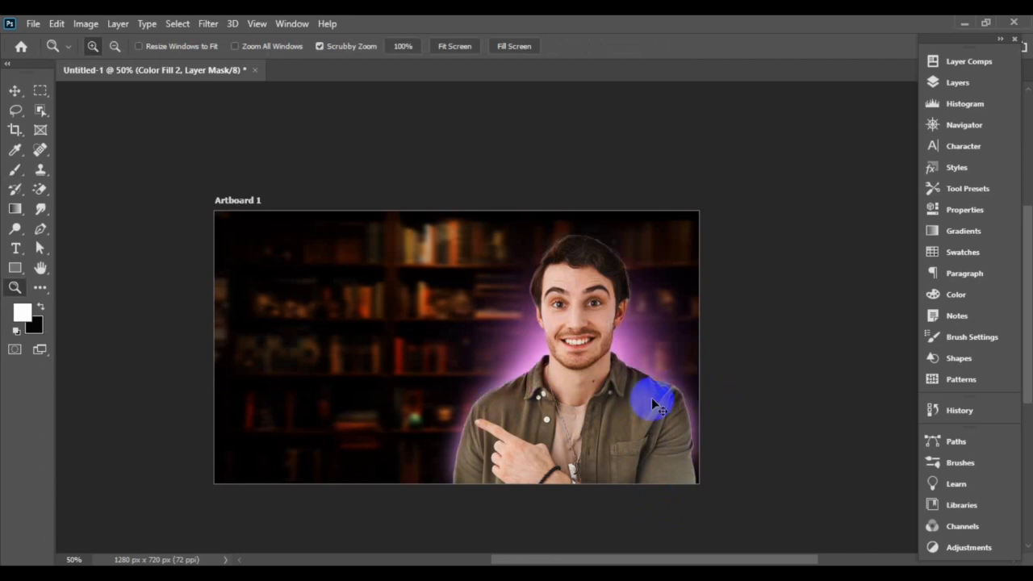
key("ctrl+z")
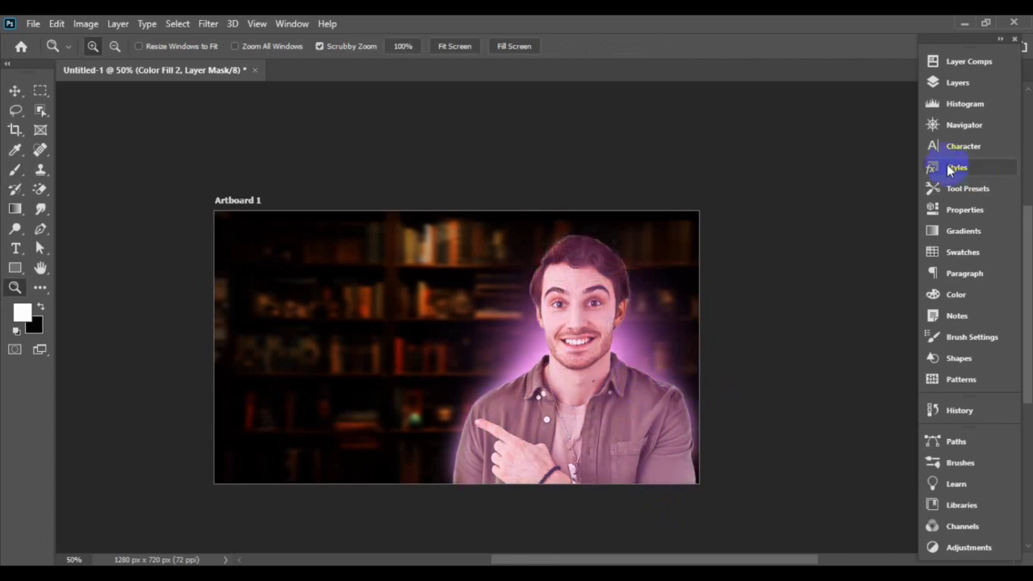
Step: Invert the pink colour fill's layer mask to black and choose a soft 76-pixel brush
left_click(958, 82)
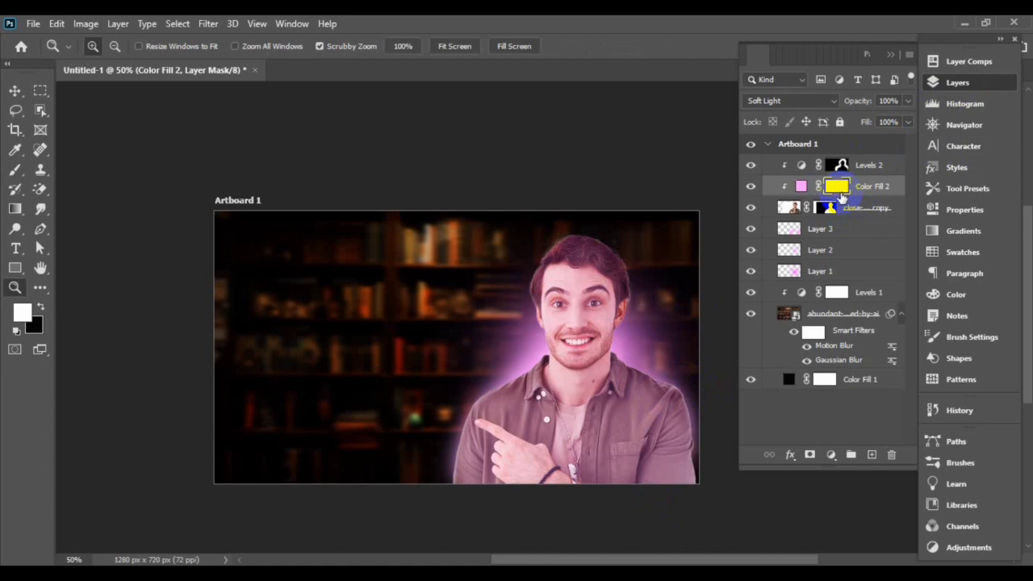
key("ctrl+i")
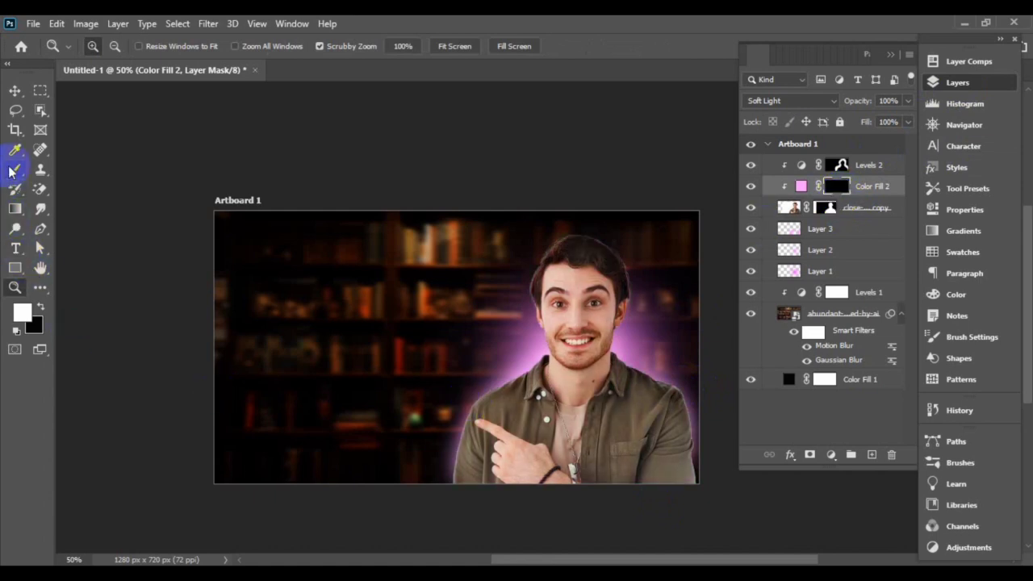
left_click(13, 169)
scroll(670, 381, "down", 2)
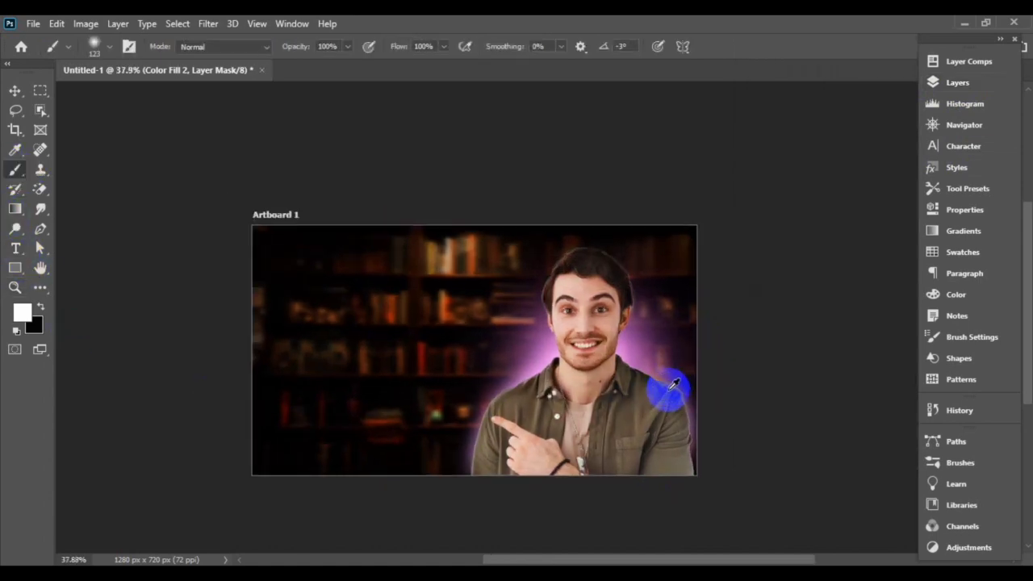
scroll(673, 384, "up", 3)
right_click(652, 364, "alt")
left_click_drag(651, 360, 641, 361)
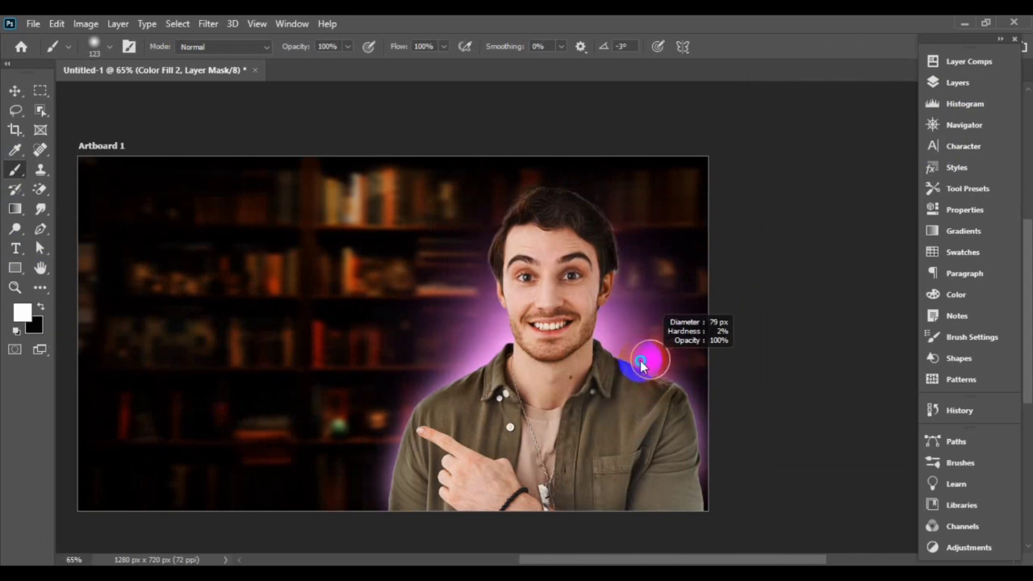
Step: Paint the pink fill's mask white along the man's collar, shoulders and jaw at 61% brush opacity
left_click(347, 48)
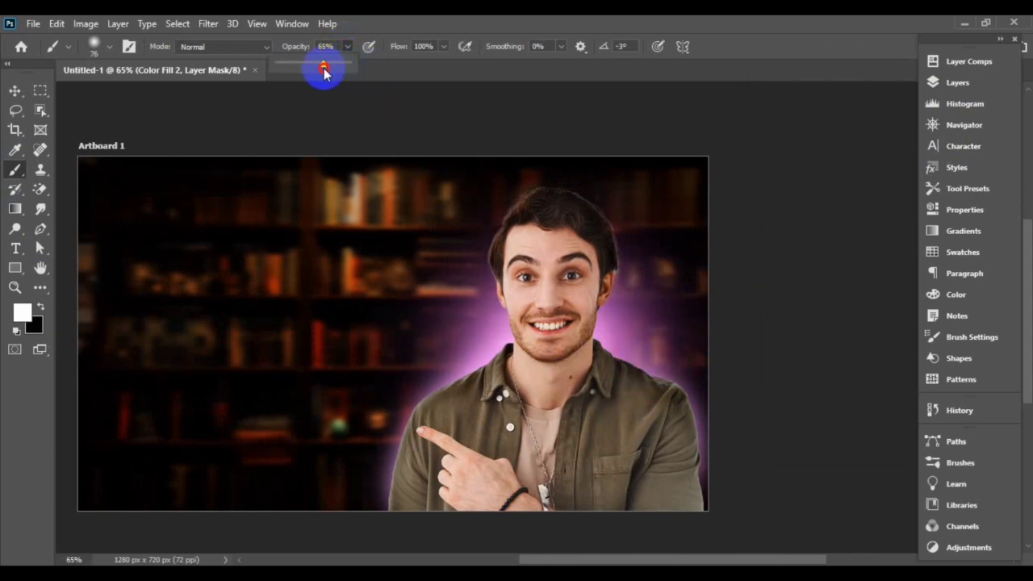
left_click(605, 346)
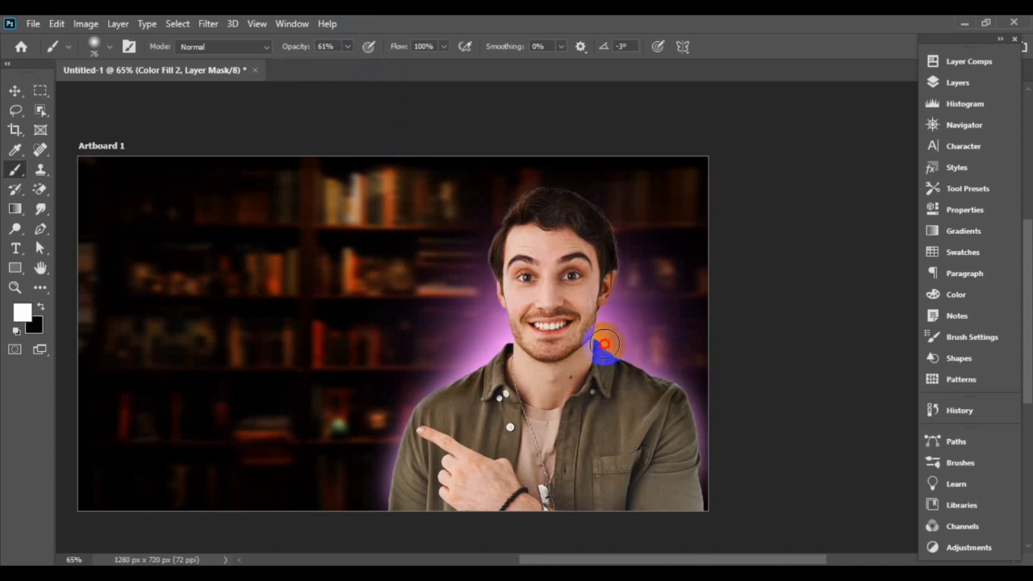
mouse_move(658, 368)
left_mouse_down()
mouse_move(687, 379)
mouse_move(594, 337)
mouse_move(605, 335)
mouse_move(598, 344)
mouse_move(615, 313)
mouse_move(556, 365)
left_mouse_up()
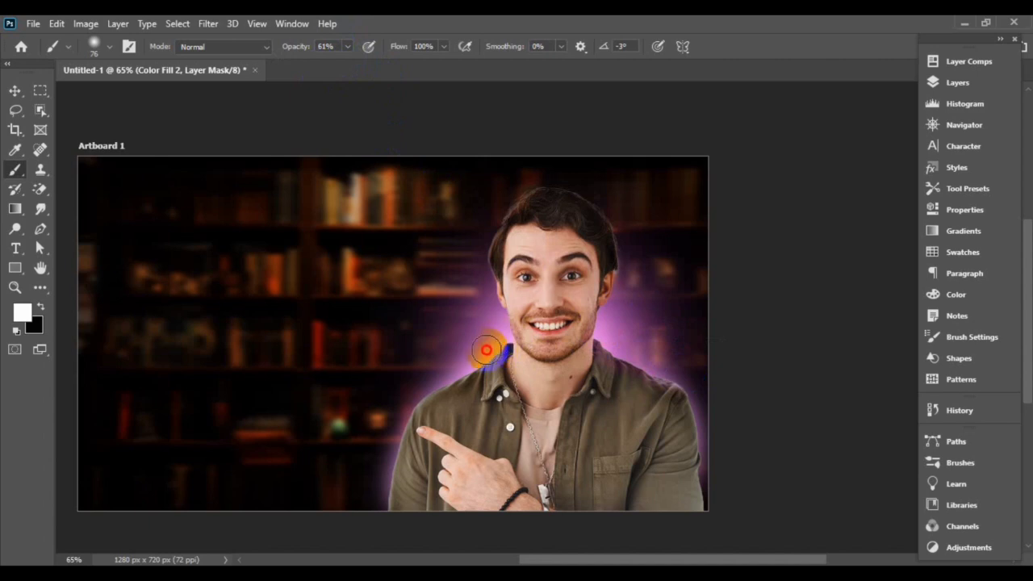
mouse_move(474, 364)
left_mouse_down()
mouse_move(499, 347)
mouse_move(505, 332)
mouse_move(485, 359)
mouse_move(424, 379)
mouse_move(441, 380)
mouse_move(384, 420)
mouse_move(460, 363)
mouse_move(425, 377)
mouse_move(469, 361)
mouse_move(494, 350)
left_mouse_up()
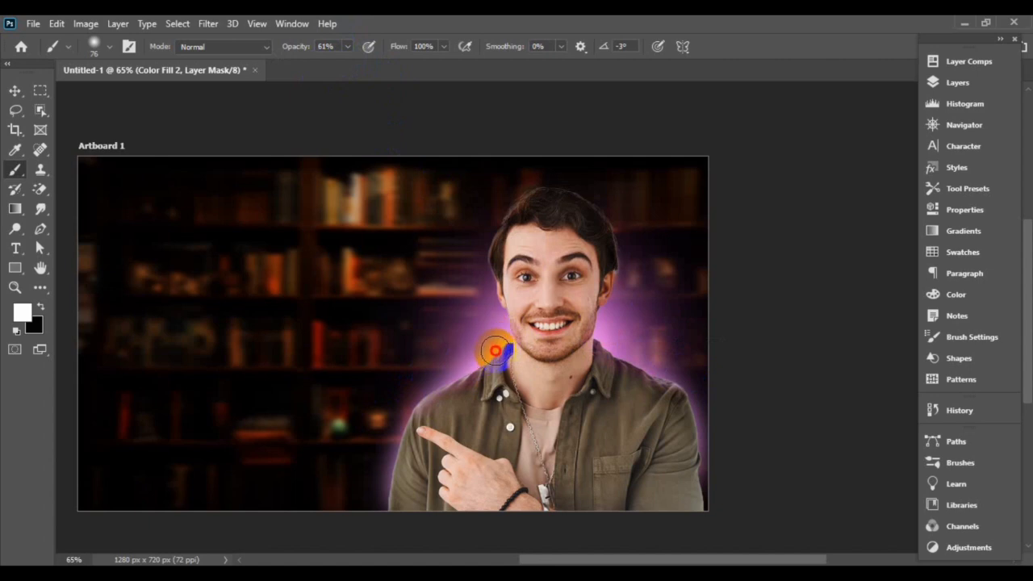
mouse_move(659, 362)
left_mouse_down()
mouse_move(708, 507)
mouse_move(688, 501)
mouse_move(576, 382)
left_mouse_up()
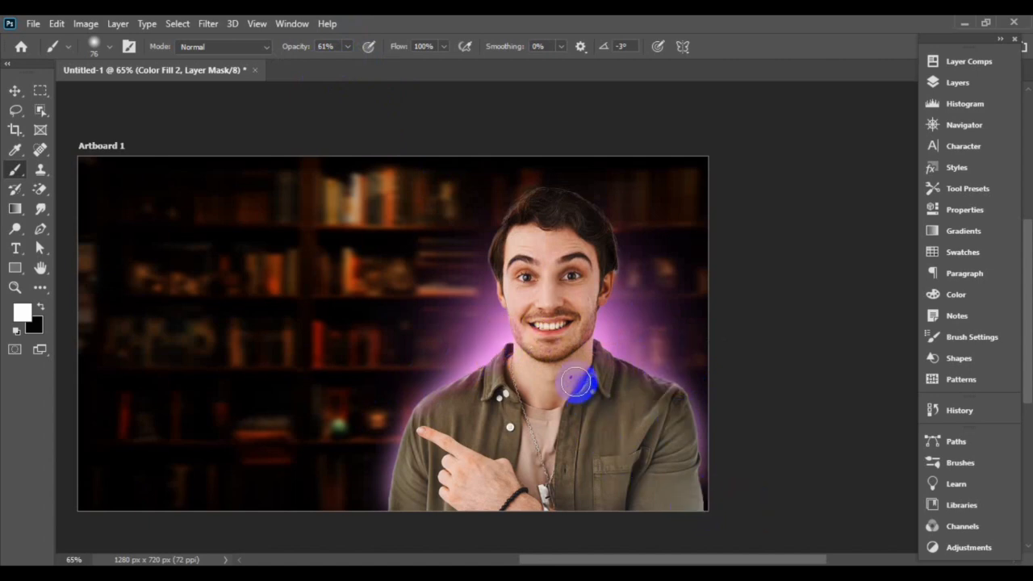
scroll(584, 380, "up", 4)
scroll(587, 381, "down", 4)
scroll(592, 381, "up", 6)
scroll(594, 377, "down", 4)
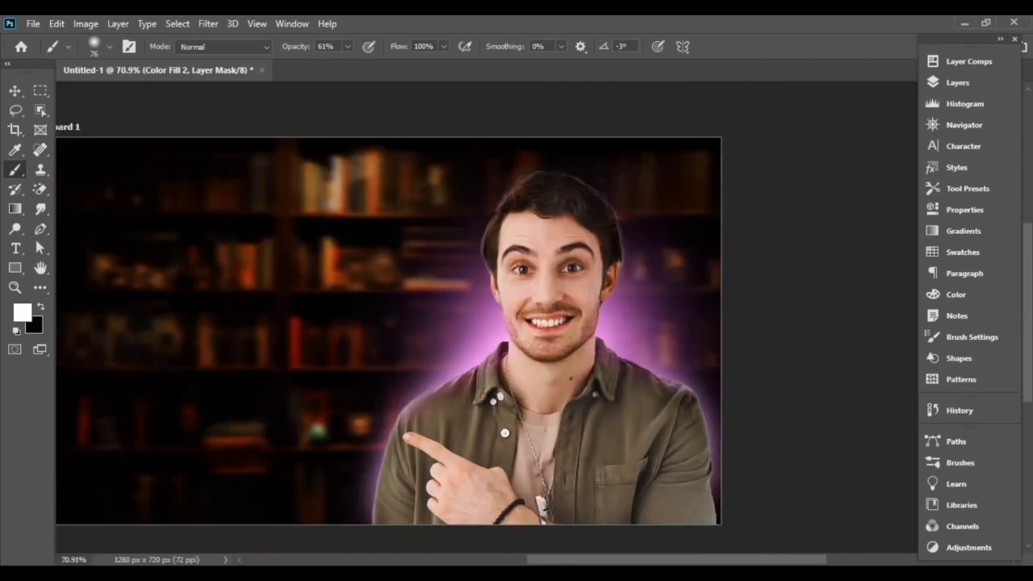
scroll(588, 359, "down", 1)
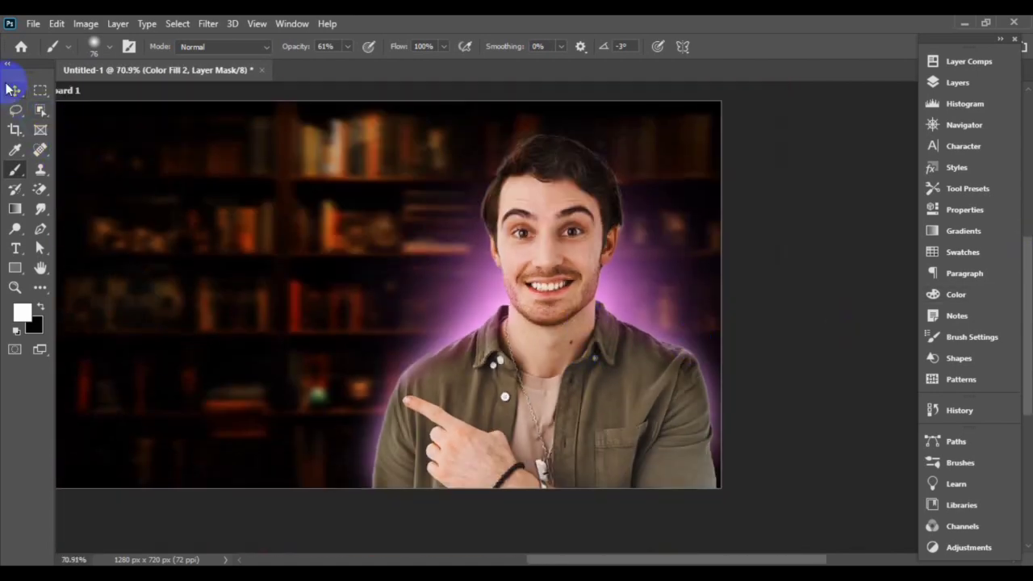
Step: Add a Curves adjustment directly above the man's cut-out, clipped to that layer
left_click(14, 91)
left_click(813, 349)
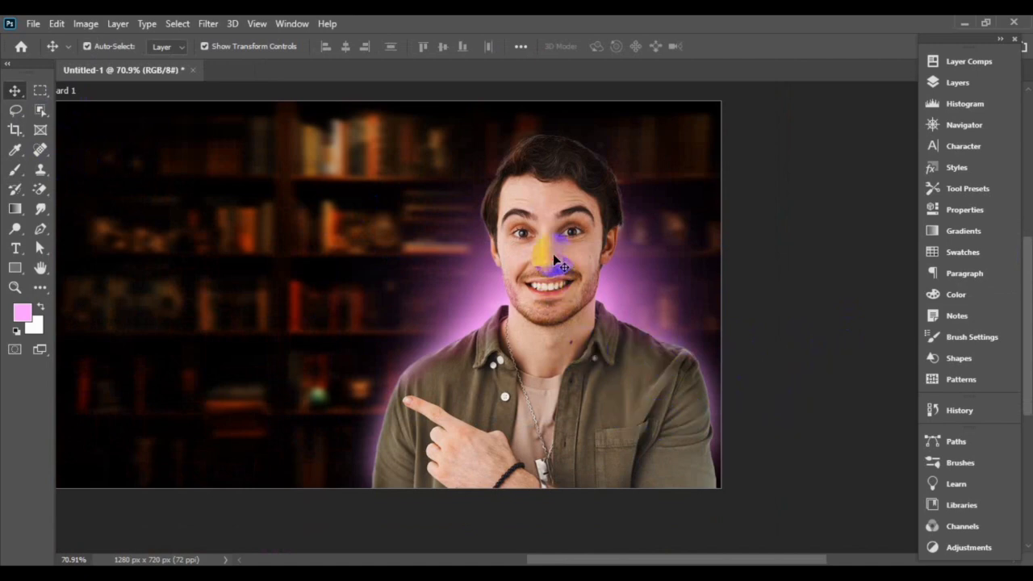
left_click(550, 257)
left_click(961, 81)
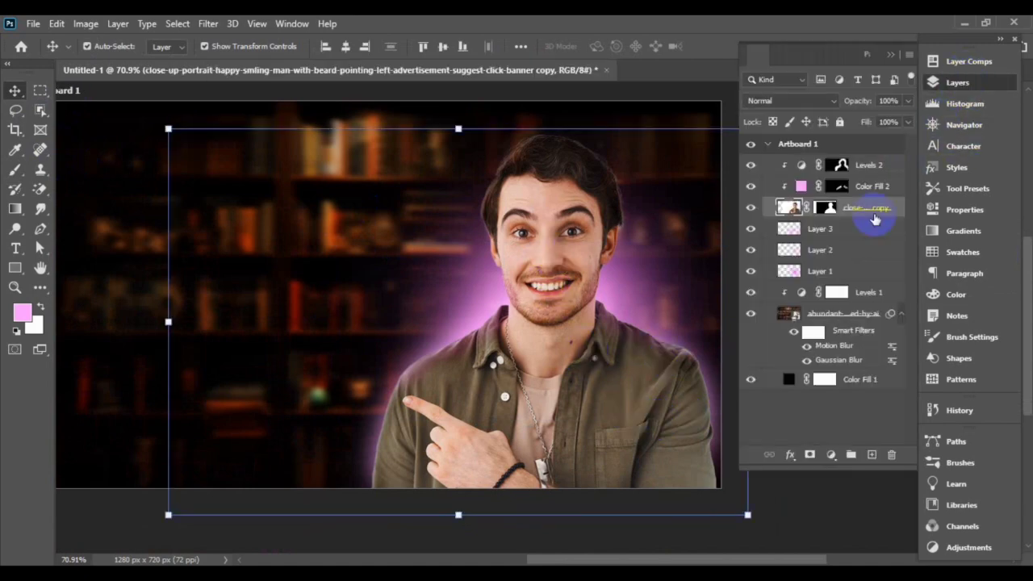
left_click(830, 454)
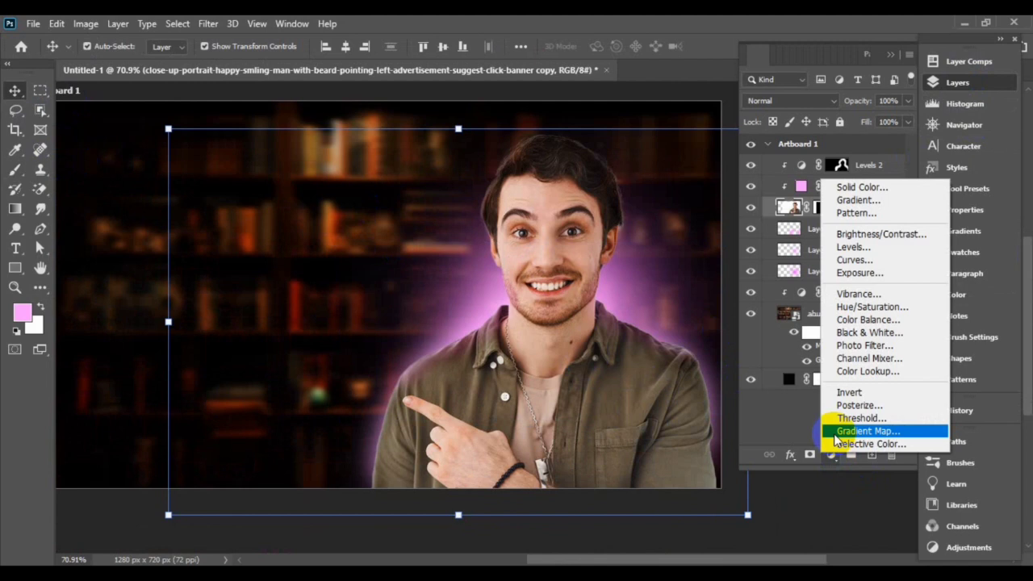
left_click(865, 261)
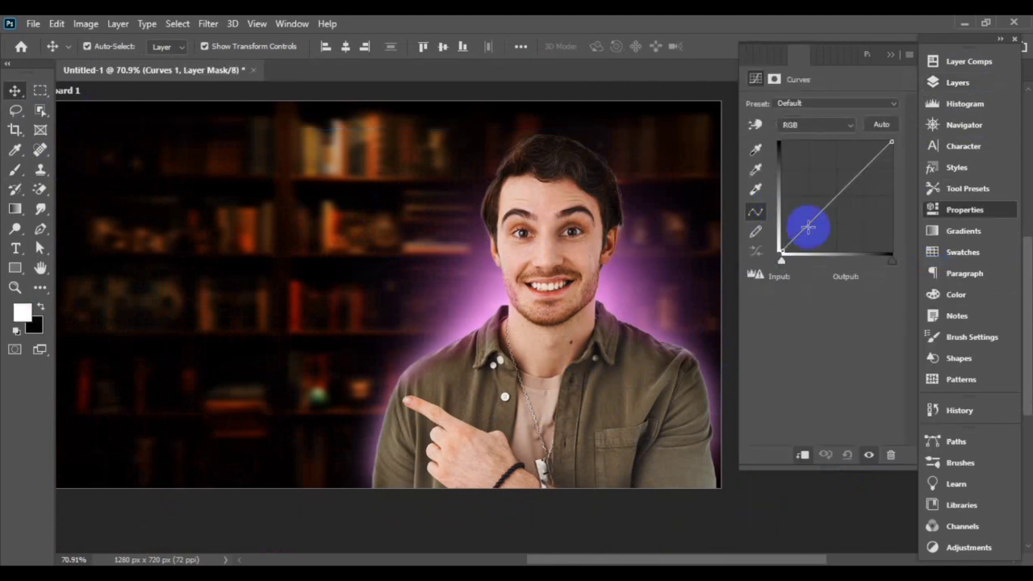
left_click(800, 460)
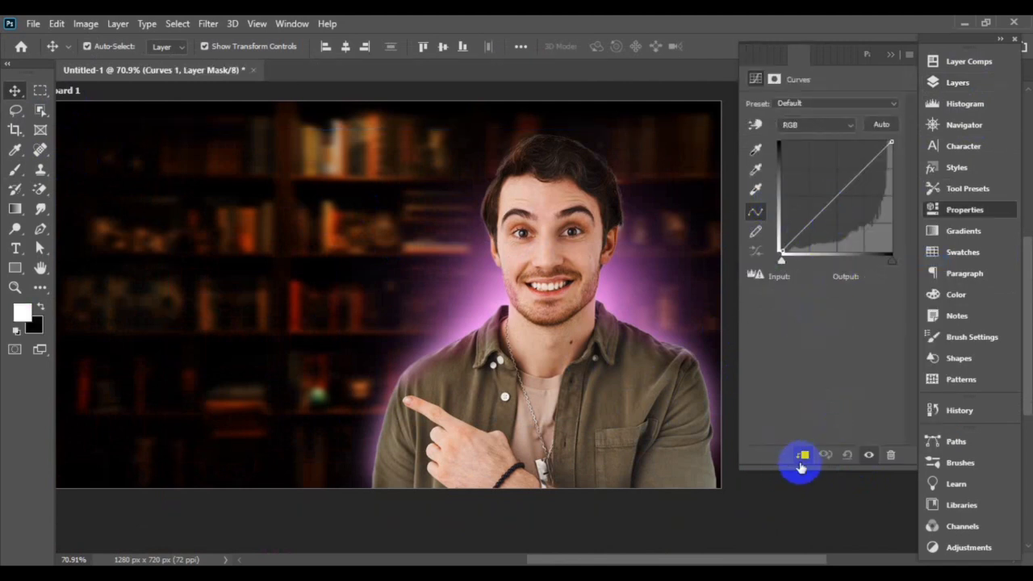
Step: Darken the man by bending the RGB curve to input 43, output 64, and invert the Curves mask to black
left_click_drag(845, 190, 830, 181)
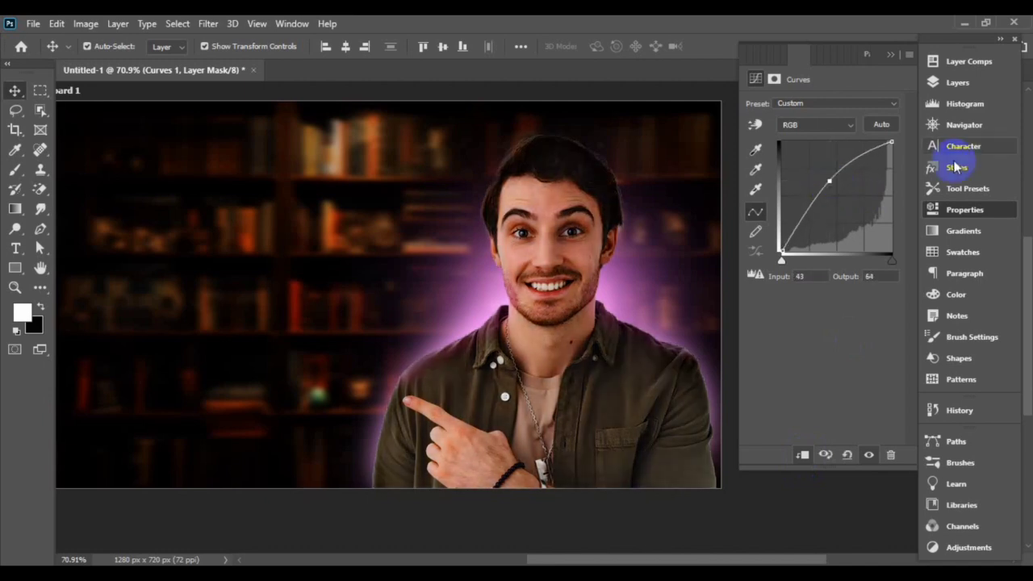
left_click(957, 80)
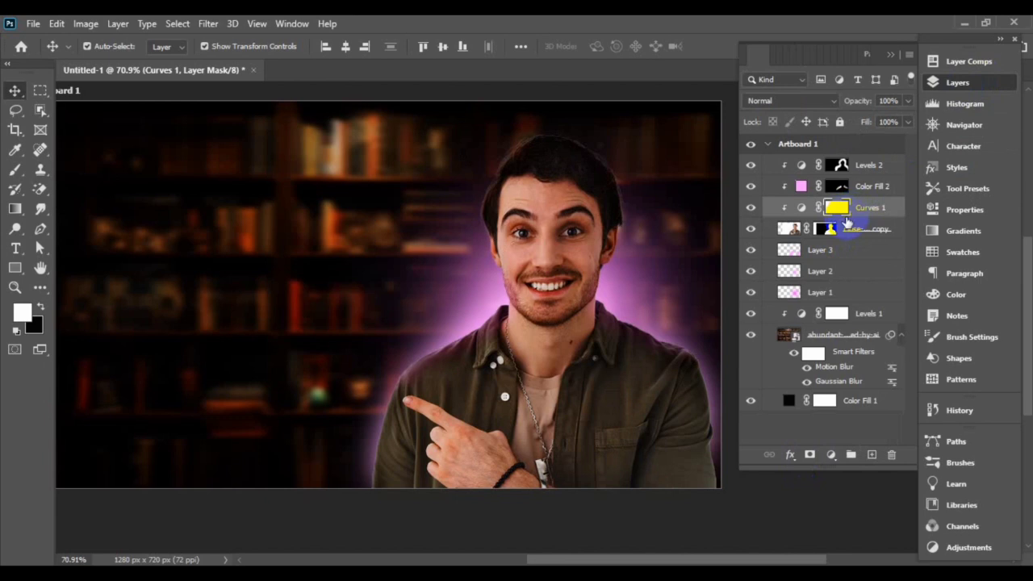
key("ctrl+i")
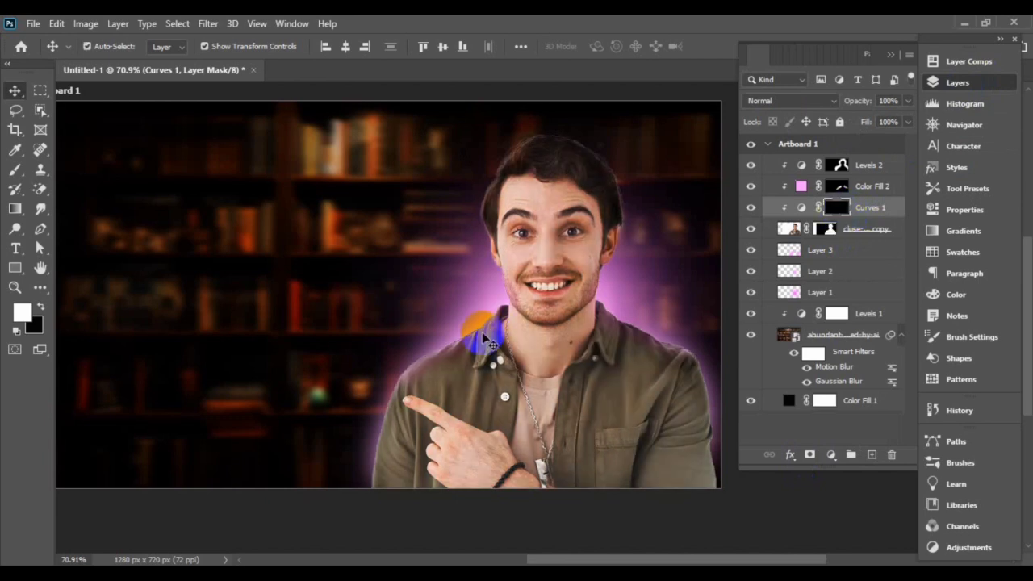
Step: Paint white on the Curves mask over parts of the man with the soft 76-pixel brush at 61% opacity
key("d")
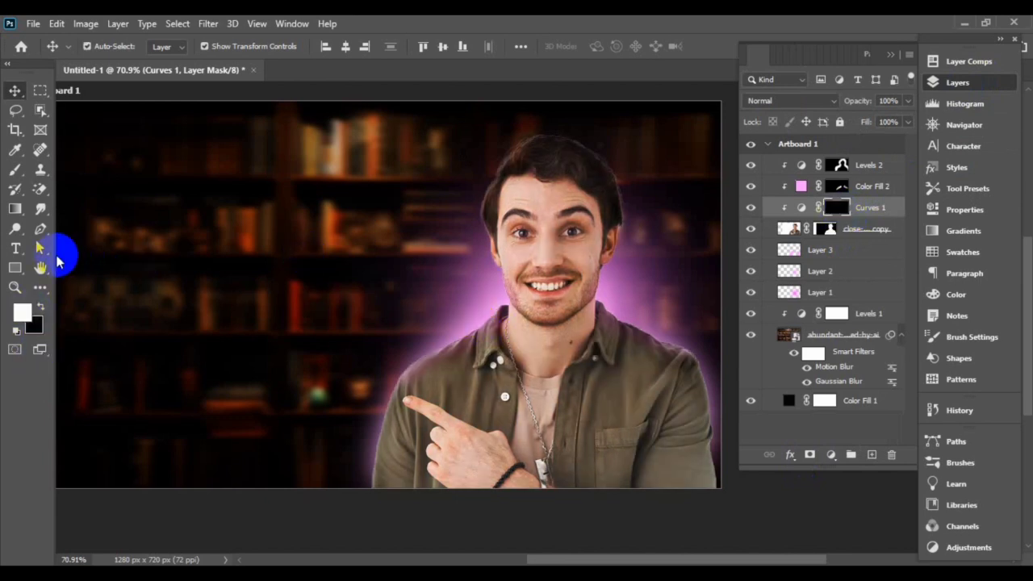
left_click(15, 170)
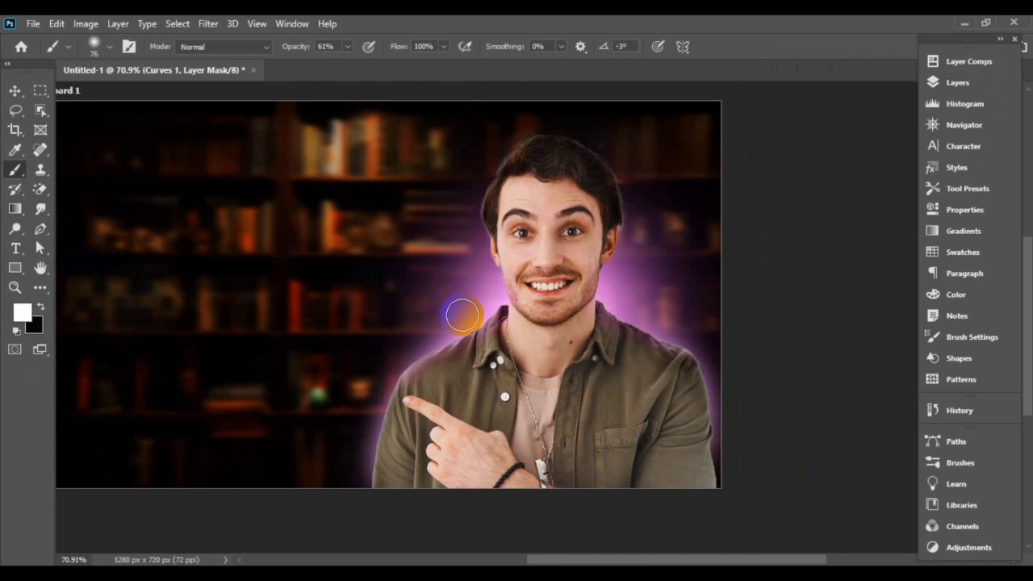
left_click(539, 494)
left_click(177, 229)
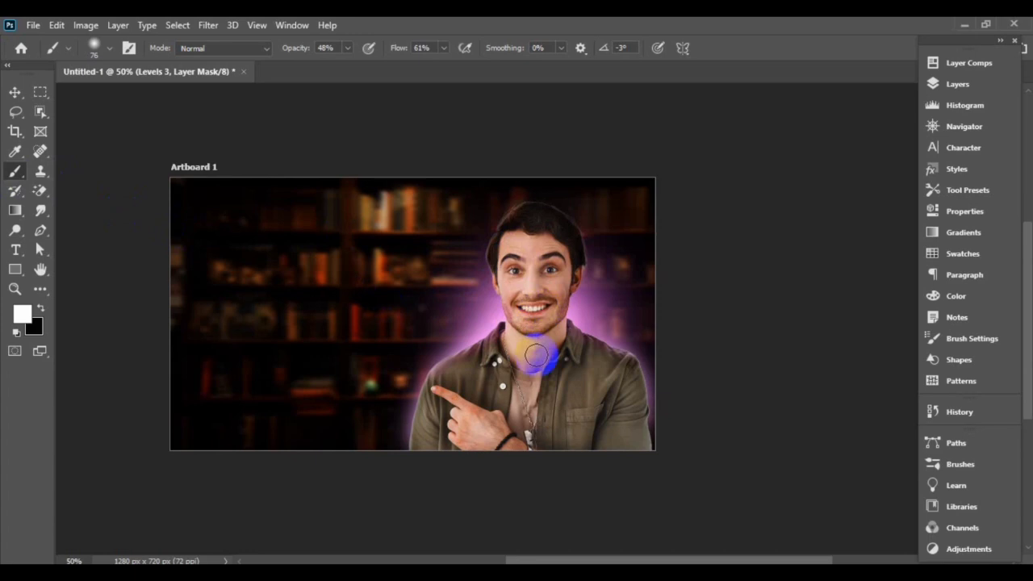
Step: Paint white on the Levels 3 mask over the man's hand and beside his cheek at 48% opacity and 61% flow
mouse_move(474, 400)
left_mouse_down()
mouse_move(521, 428)
mouse_move(523, 447)
mouse_move(507, 455)
mouse_move(461, 442)
mouse_move(440, 417)
mouse_move(473, 419)
mouse_move(476, 438)
left_mouse_up()
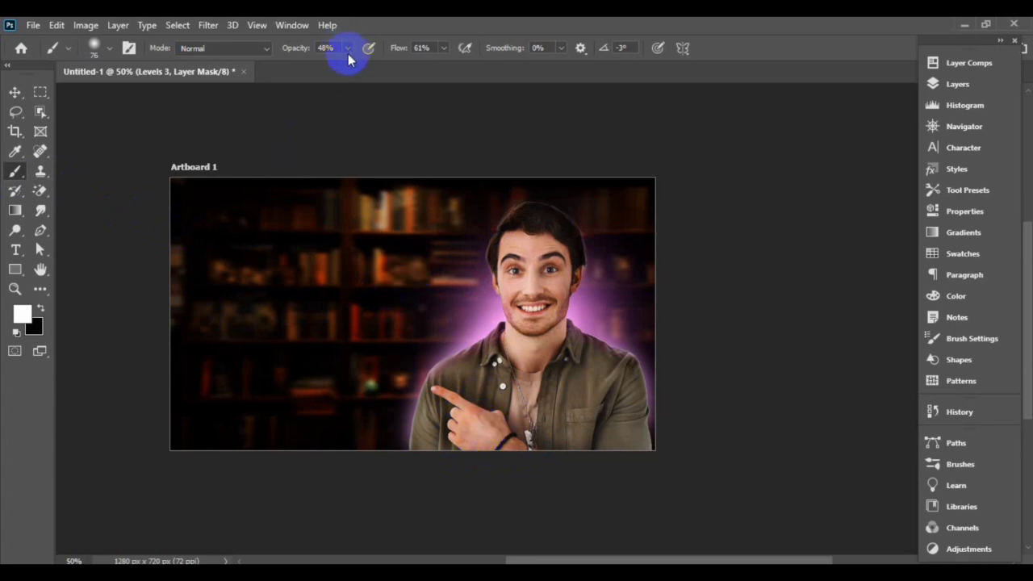
left_click_drag(597, 284, 572, 289)
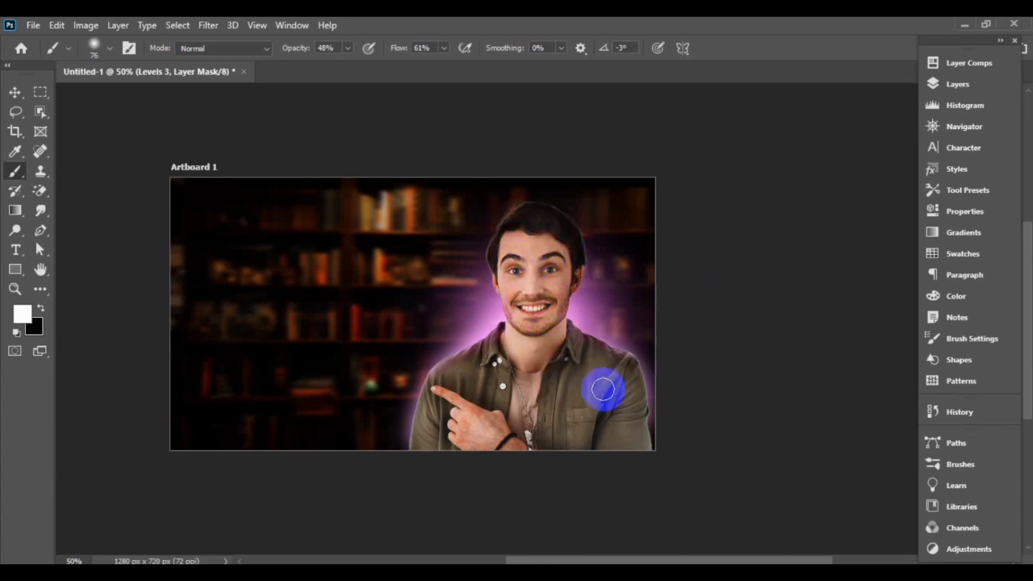
scroll(568, 353, "up", 3)
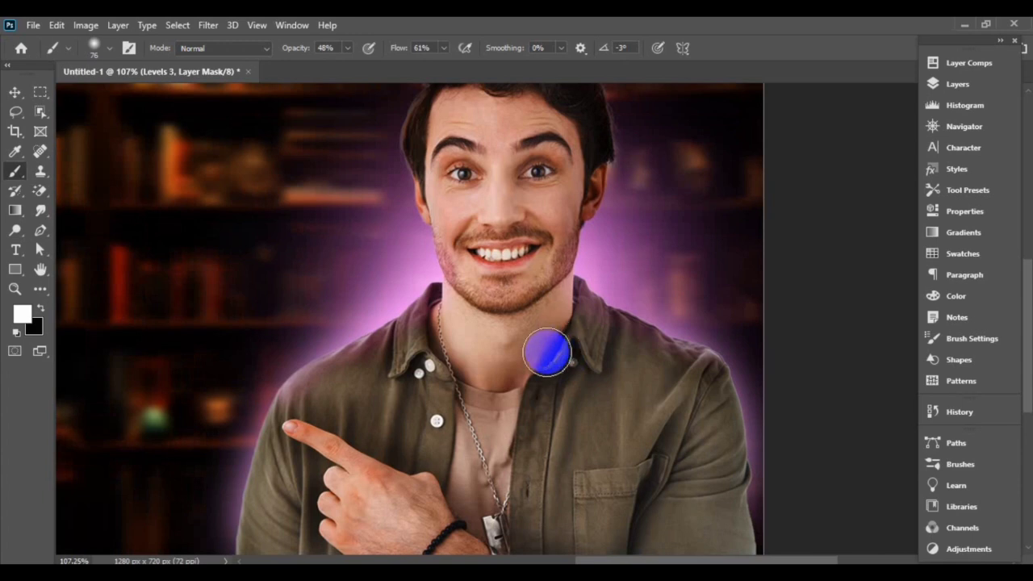
scroll(549, 334, "up", 1)
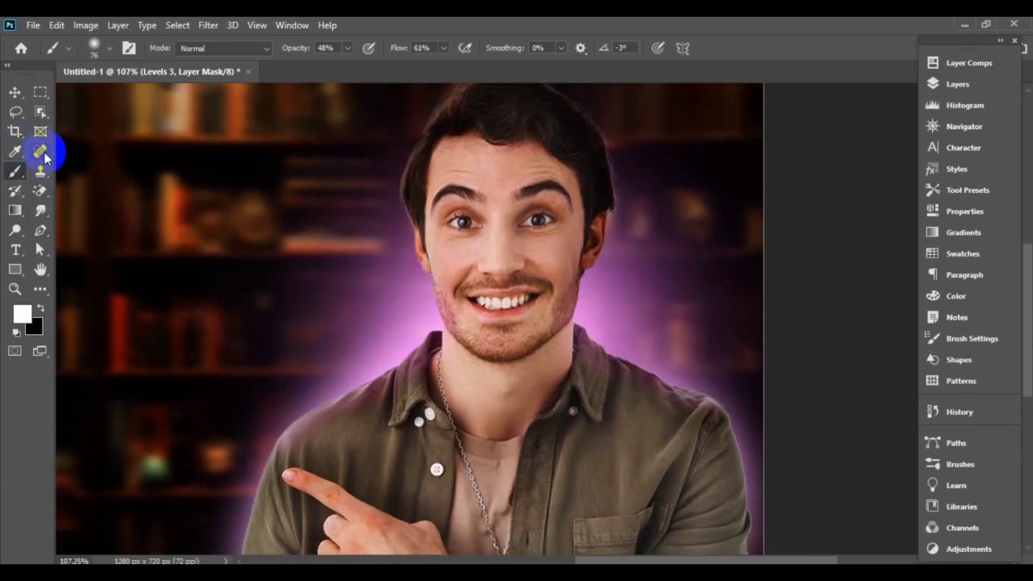
left_click(947, 85)
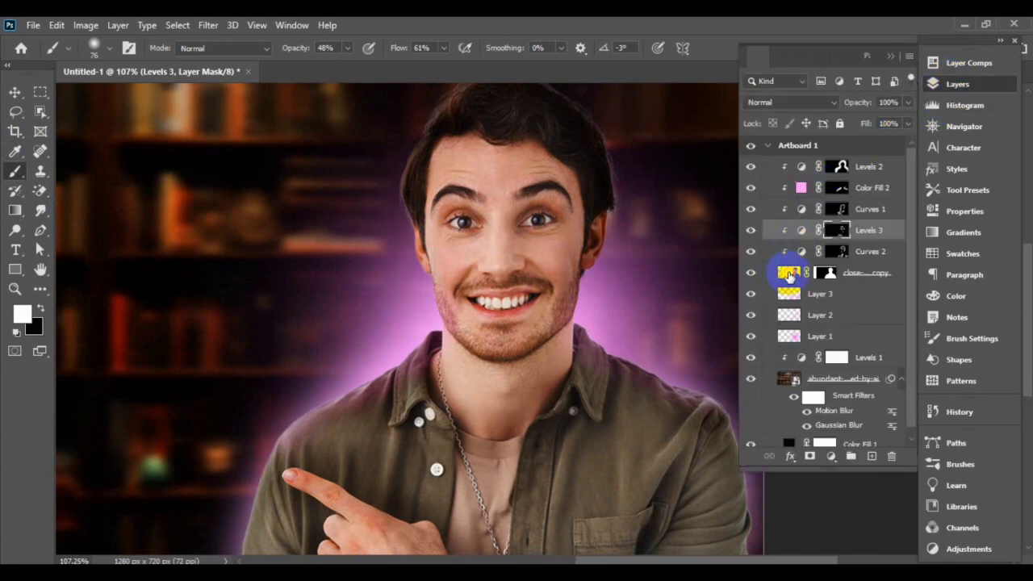
Step: Target the image of the man's cut-out layer instead of its mask and activate the Spot Healing Brush in Content-Aware mode
left_click(789, 275)
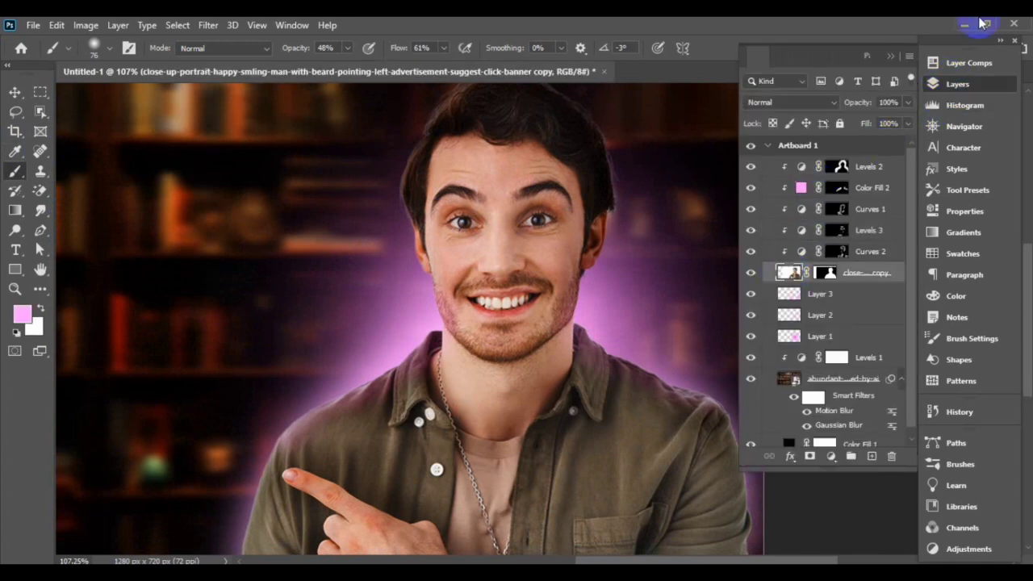
left_click(42, 151)
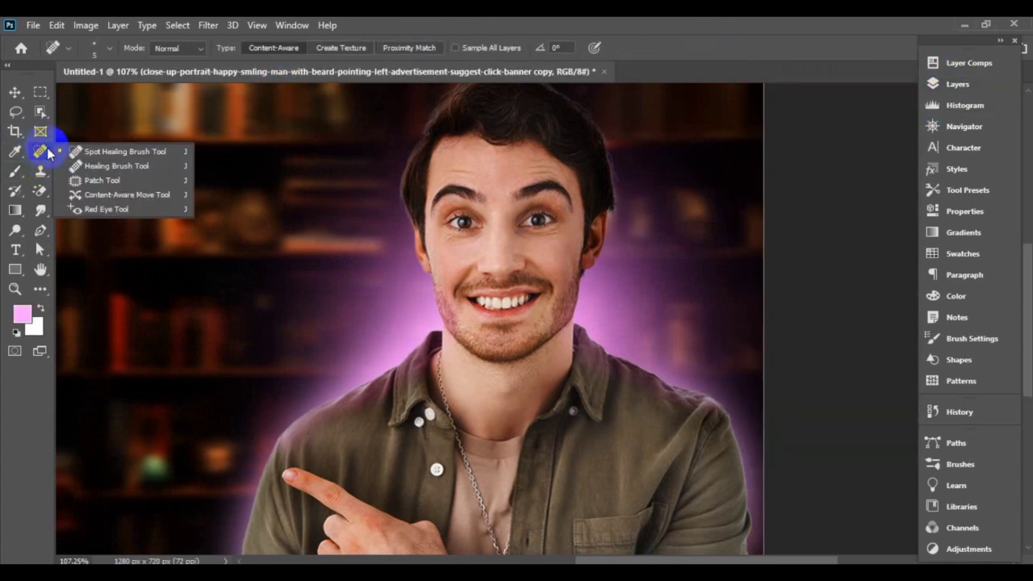
left_click(152, 152)
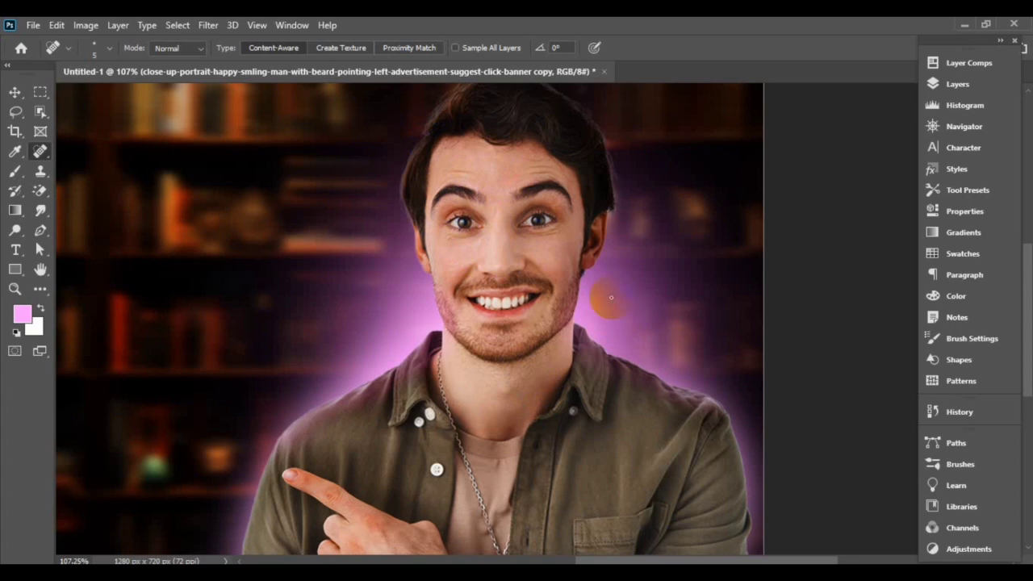
scroll(601, 292, "up", 5)
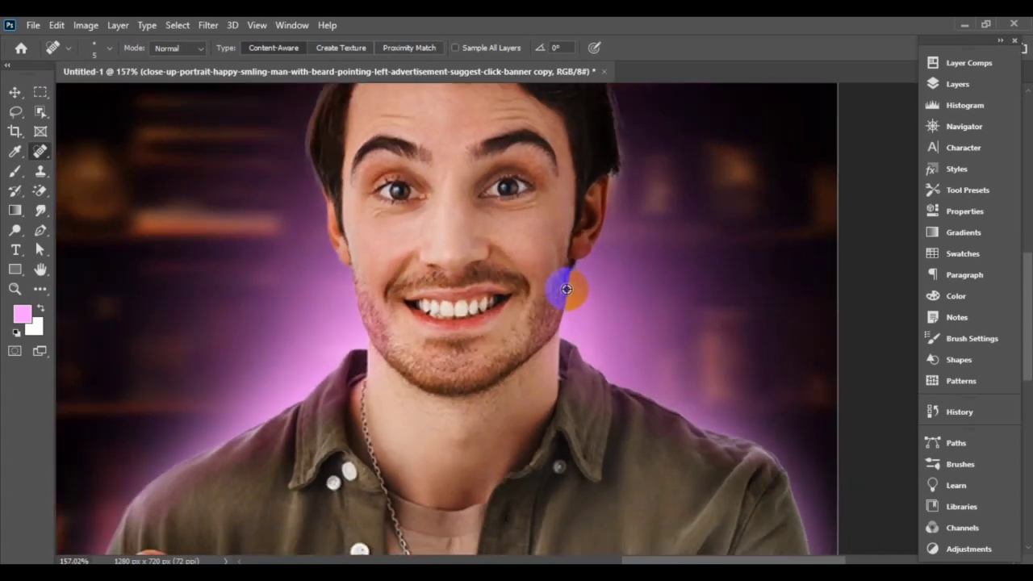
scroll(566, 289, "down", 2)
scroll(503, 223, "down", 1)
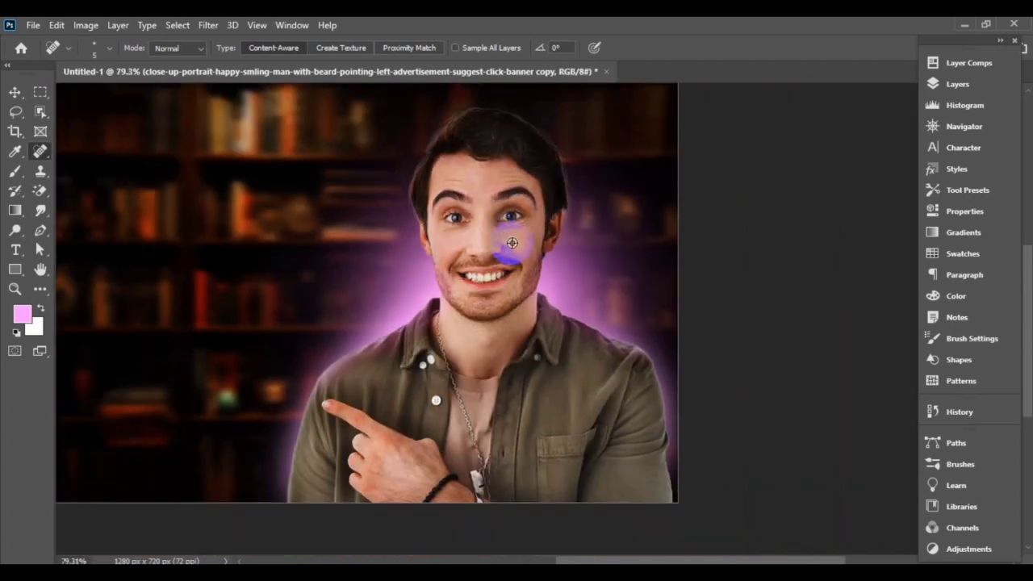
scroll(597, 270, "down", 1)
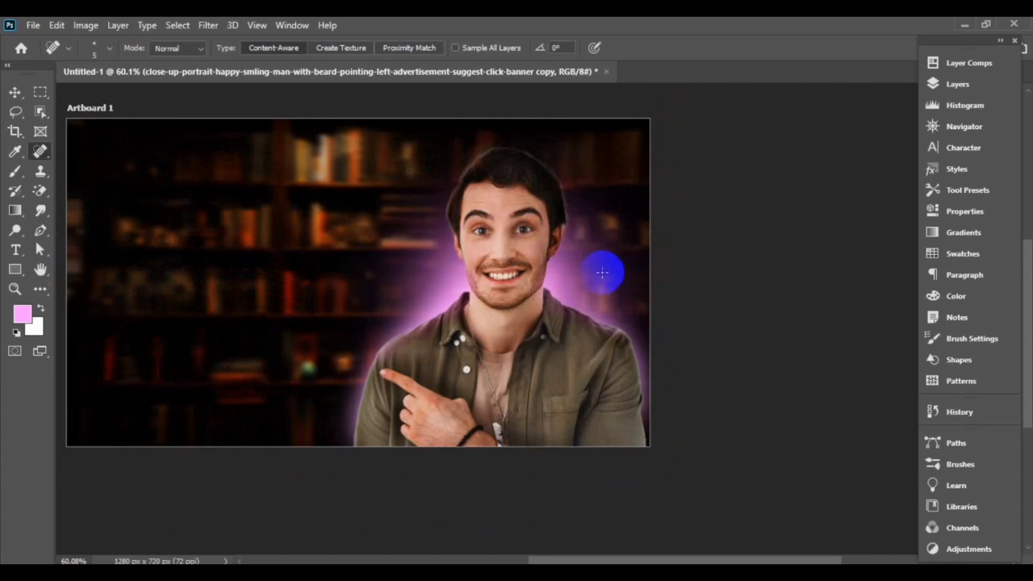